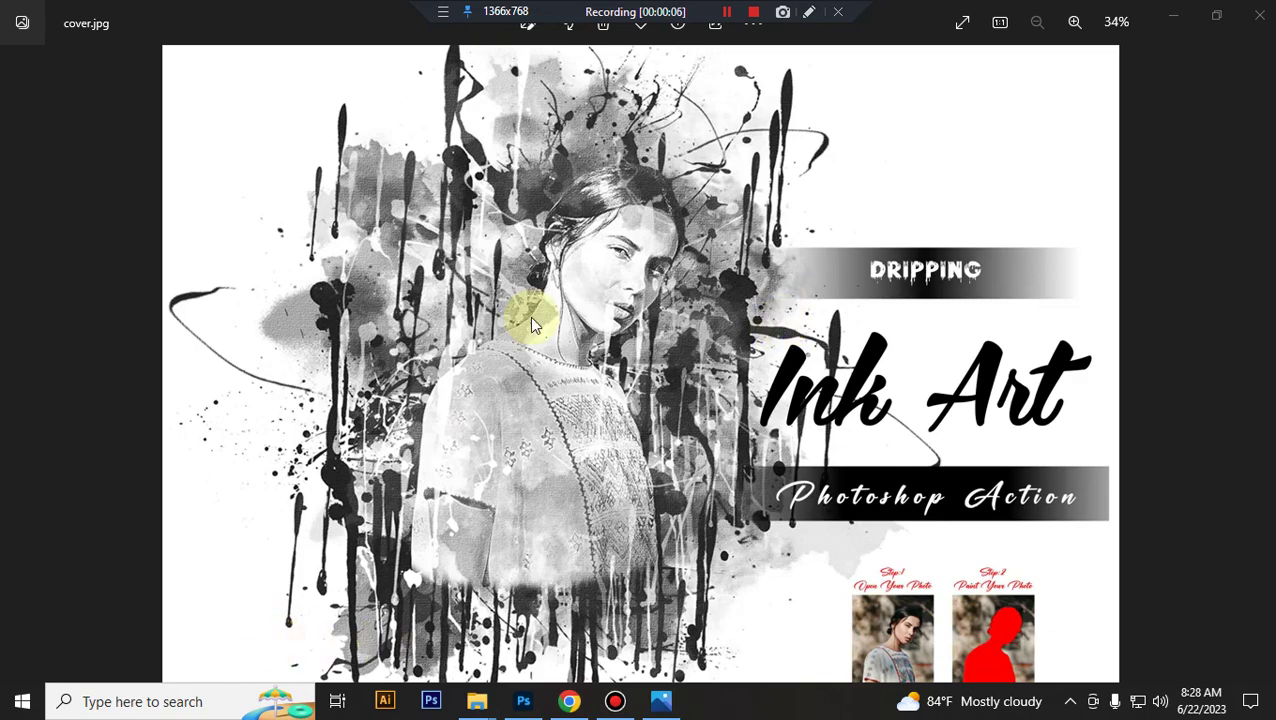
Switch from the Windows Photos cover preview to the open File Explorer windows.
{"action": "left_click", "coordinate": [524, 703]}
{"action": "mouse_move", "coordinate": [477, 701]}
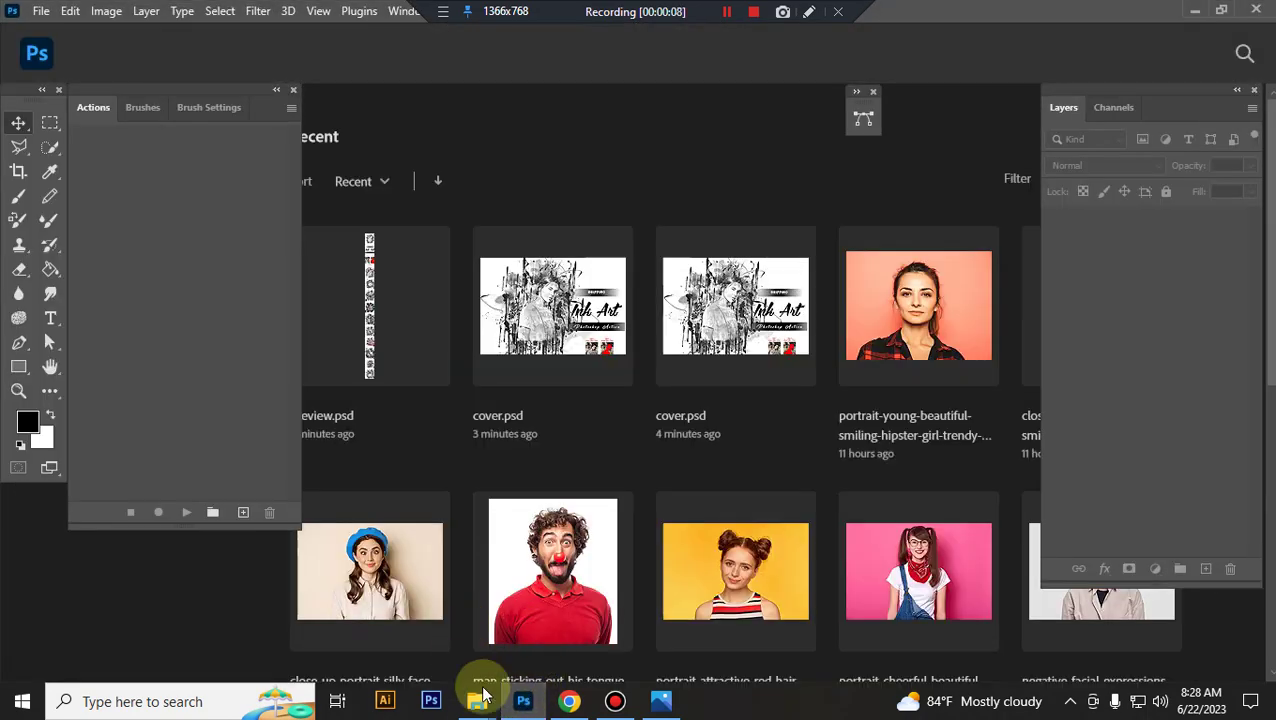
Load the Dripping Ink Art action file into Photoshop.
{"action": "left_click", "coordinate": [420, 660]}
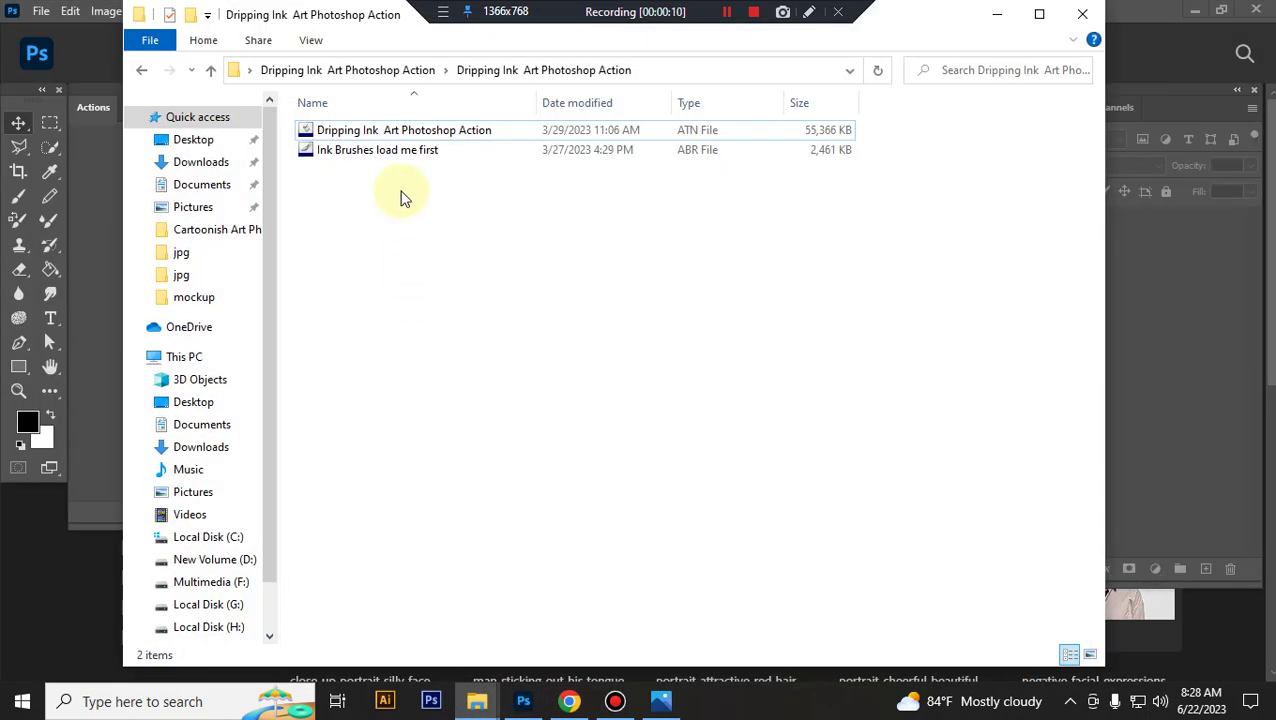
{"action": "left_click", "coordinate": [412, 134]}
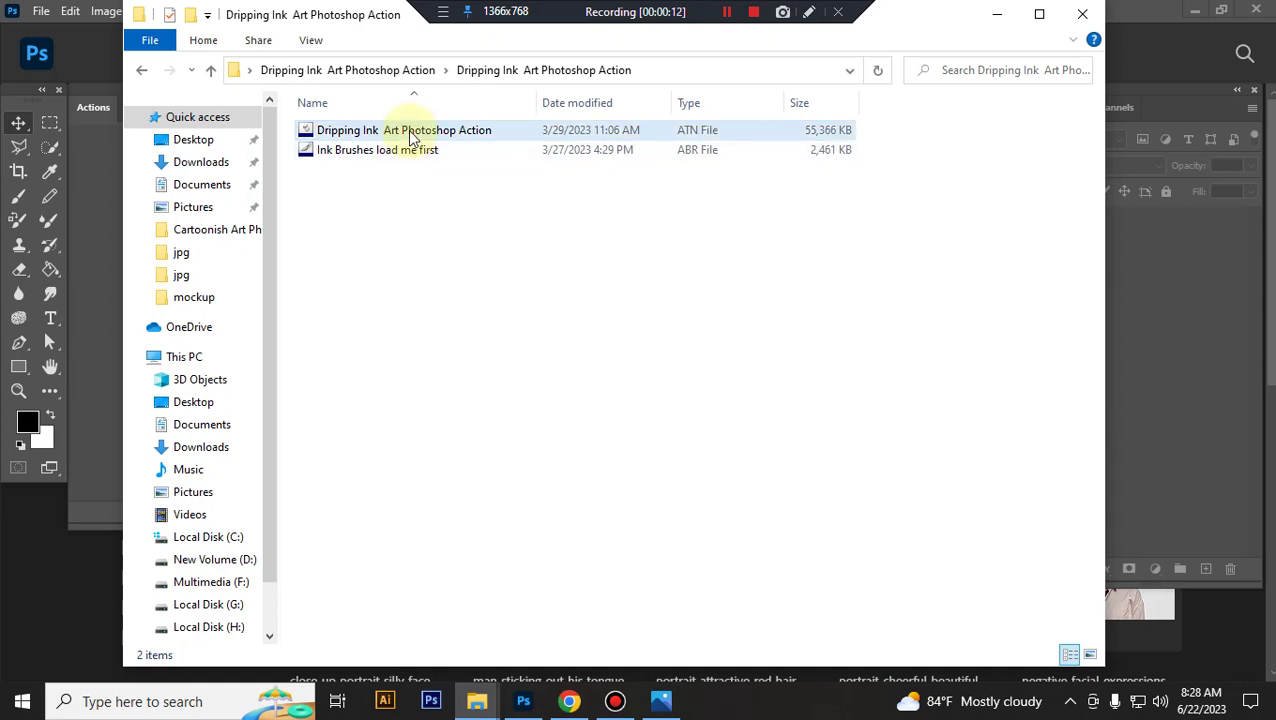
{"action": "left_click", "coordinate": [409, 135]}
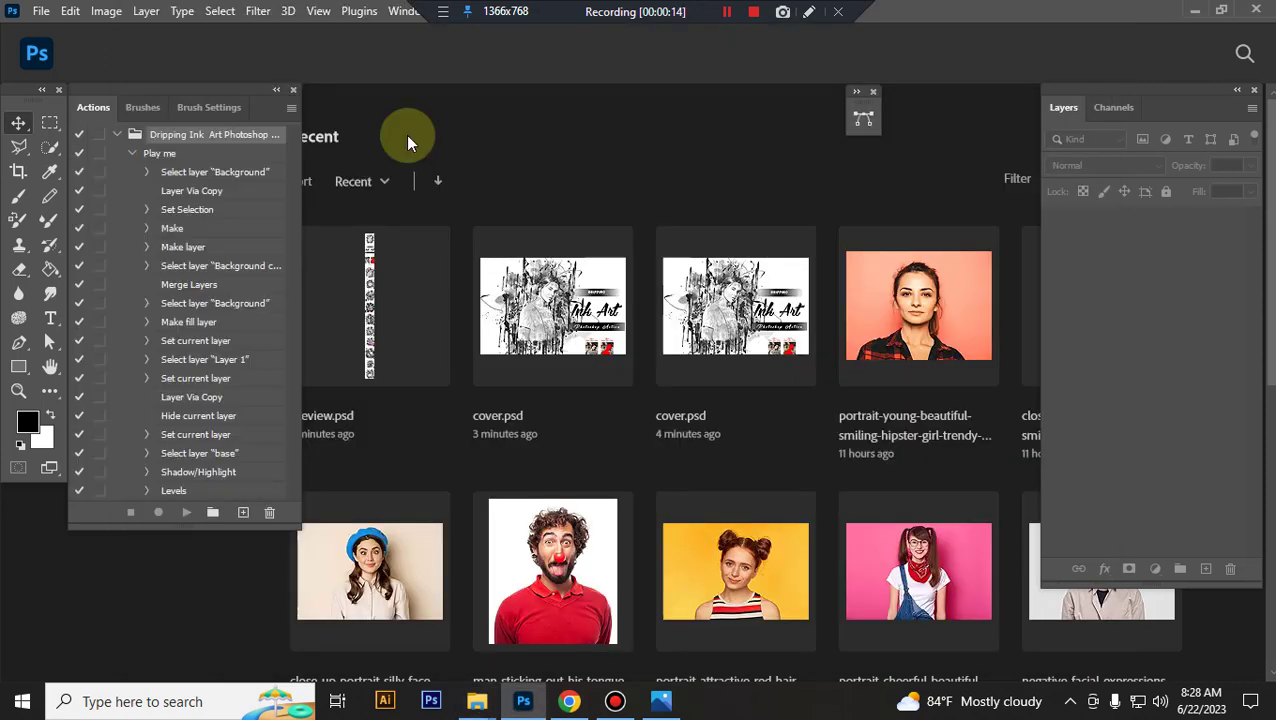
Load the Ink Brushes file into Photoshop.
{"action": "left_click", "coordinate": [414, 627]}
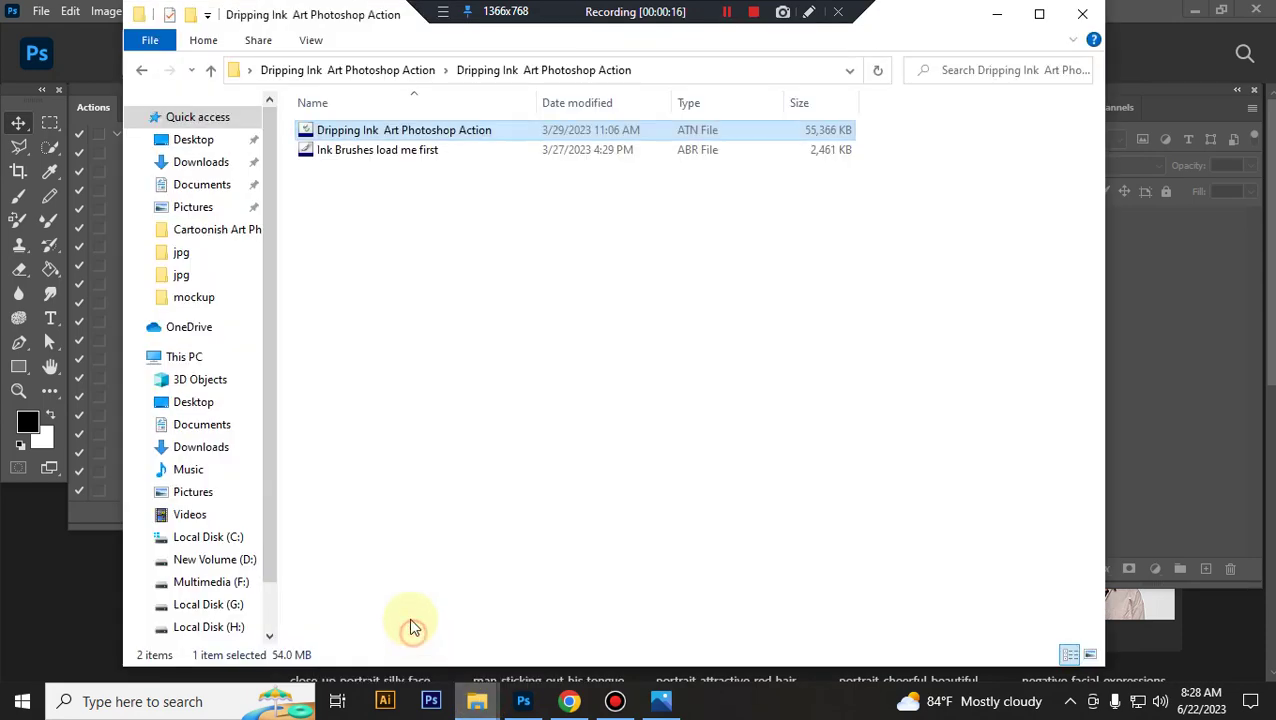
{"action": "left_click", "coordinate": [426, 150]}
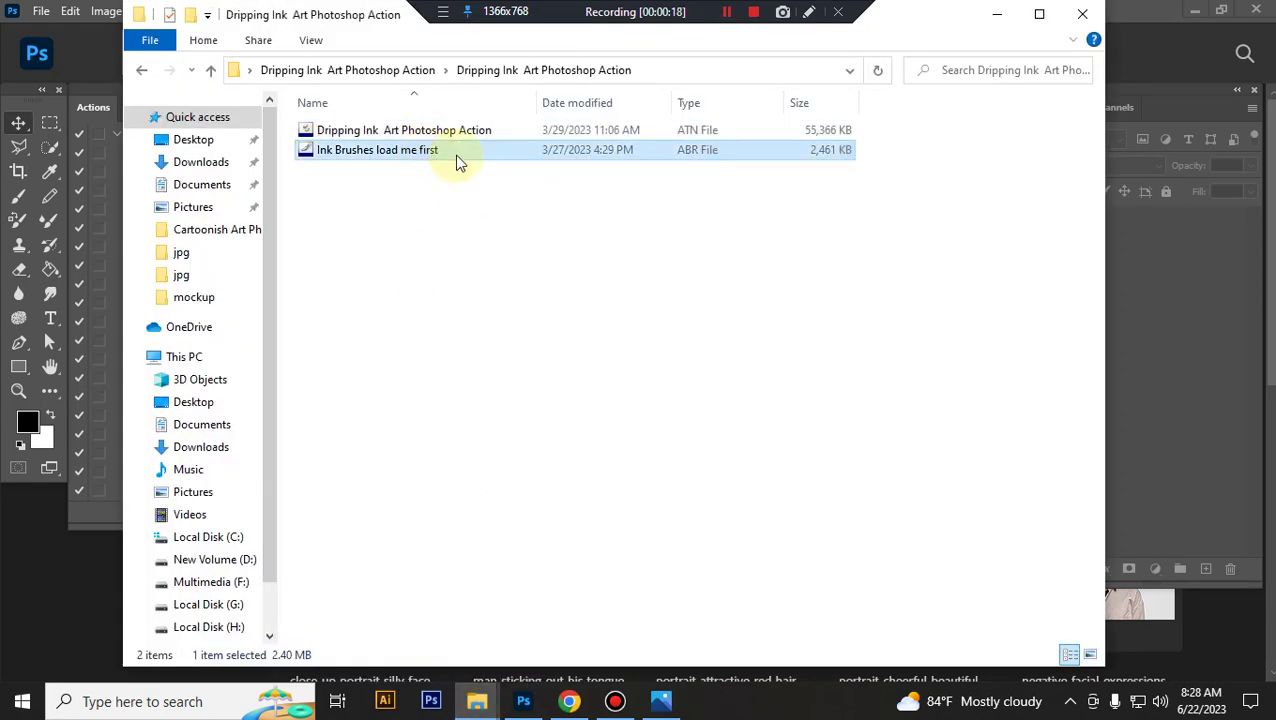
{"action": "double_click", "coordinate": [456, 155]}
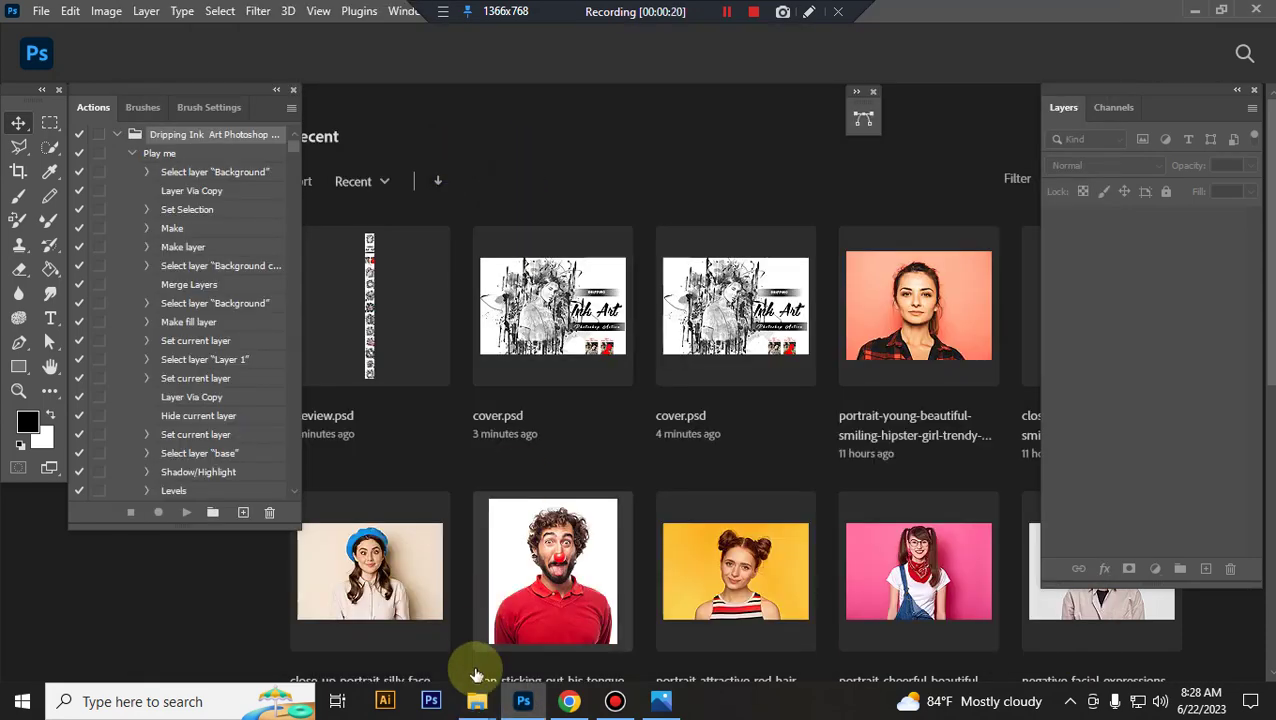
Open jordan-gonzalez-oKt0fd614b0-unsplash.jpg from the image folder in Photoshop.
{"action": "mouse_move", "coordinate": [477, 701]}
{"action": "left_click", "coordinate": [505, 657]}
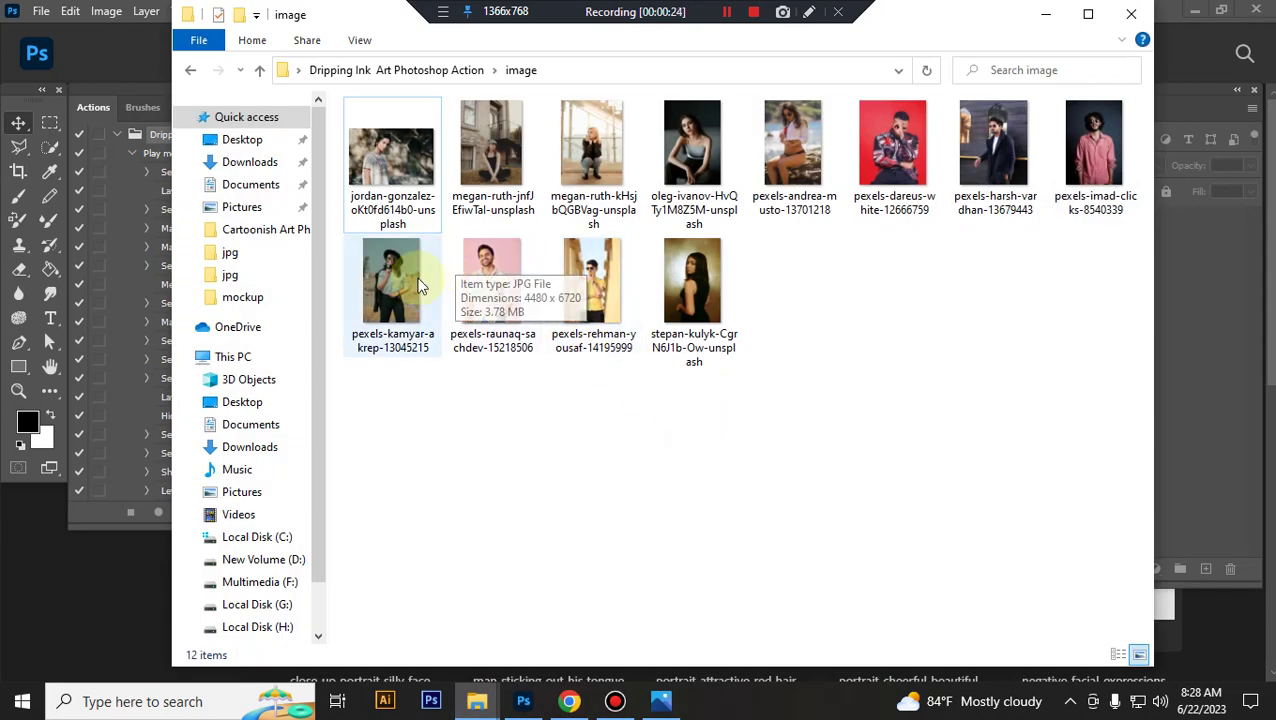
{"action": "left_click", "coordinate": [380, 172]}
{"action": "left_click_drag", "start_coordinate": [380, 172], "coordinate": [615, 520]}
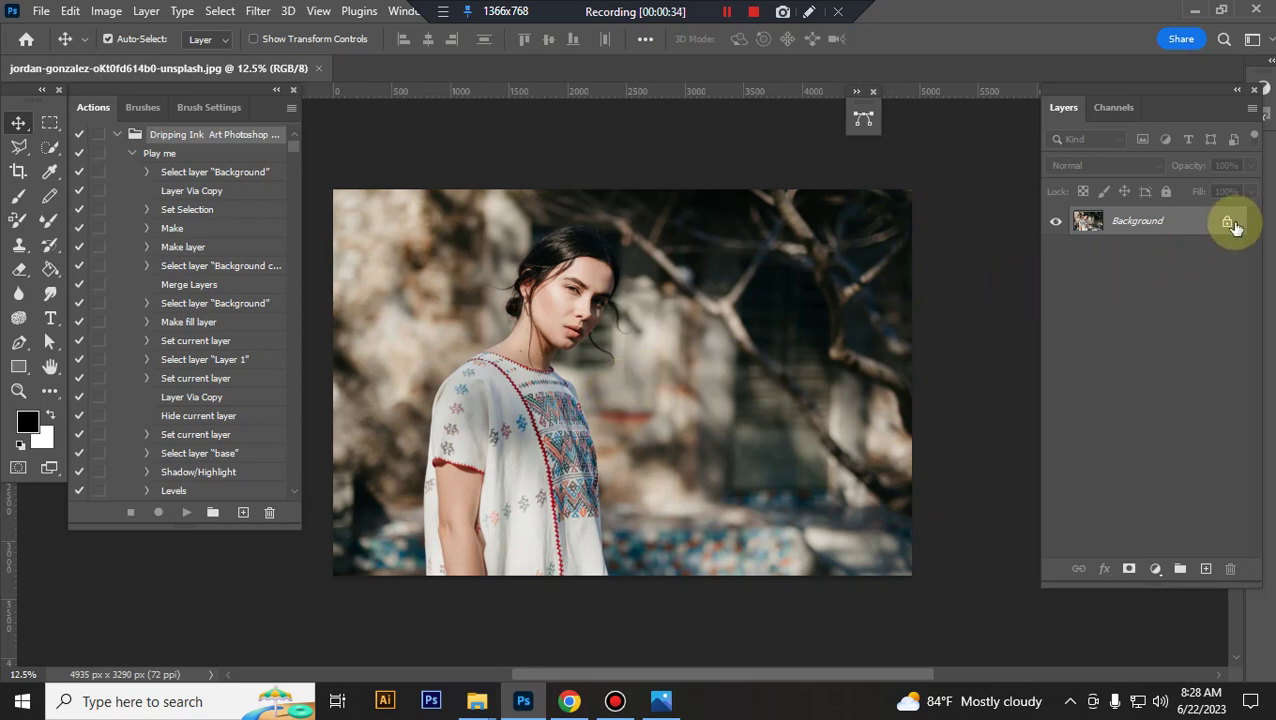
Check the image mode, then add a new layer named 'paint' above Background.
{"action": "left_click", "coordinate": [106, 11]}
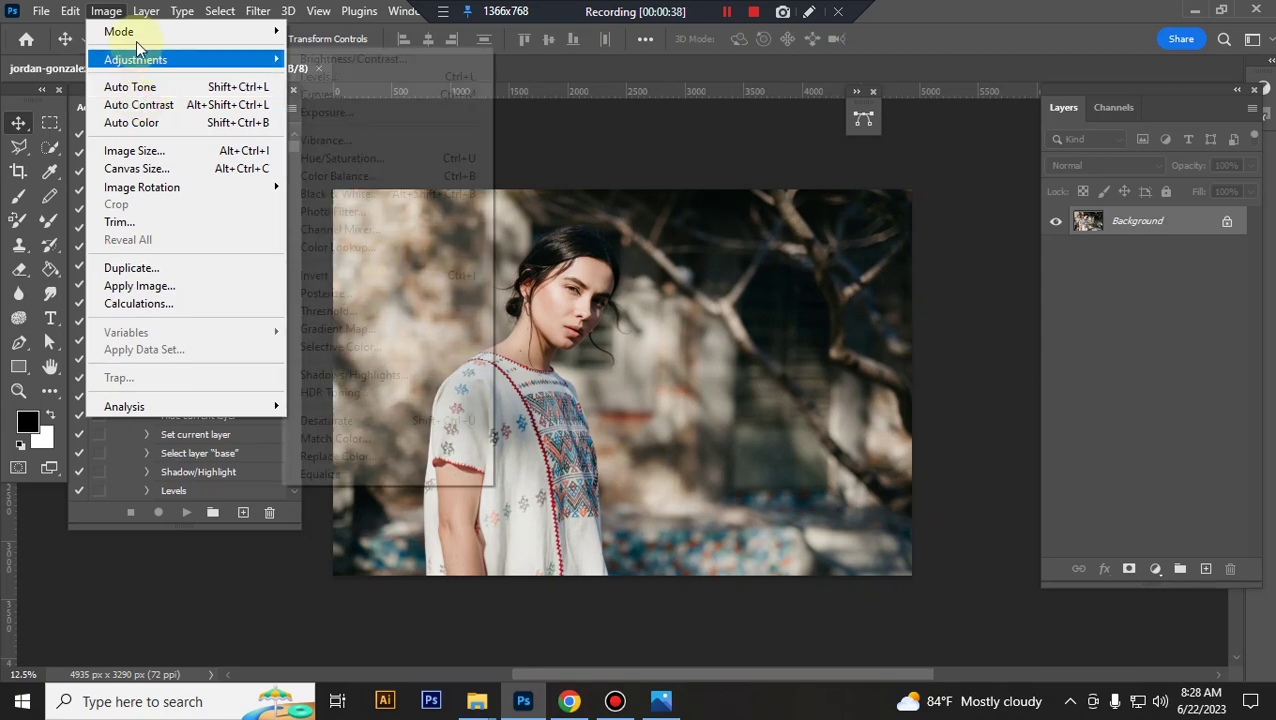
{"action": "mouse_move", "coordinate": [185, 31]}
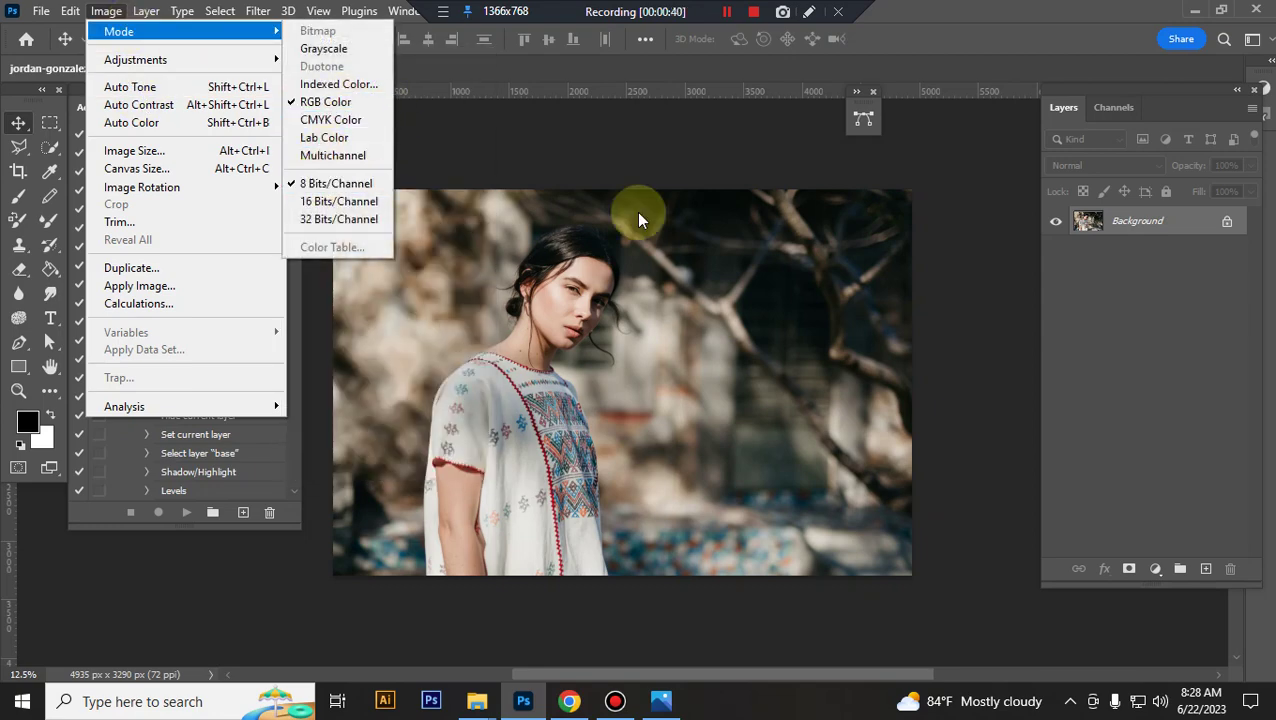
{"action": "left_click", "coordinate": [1164, 222]}
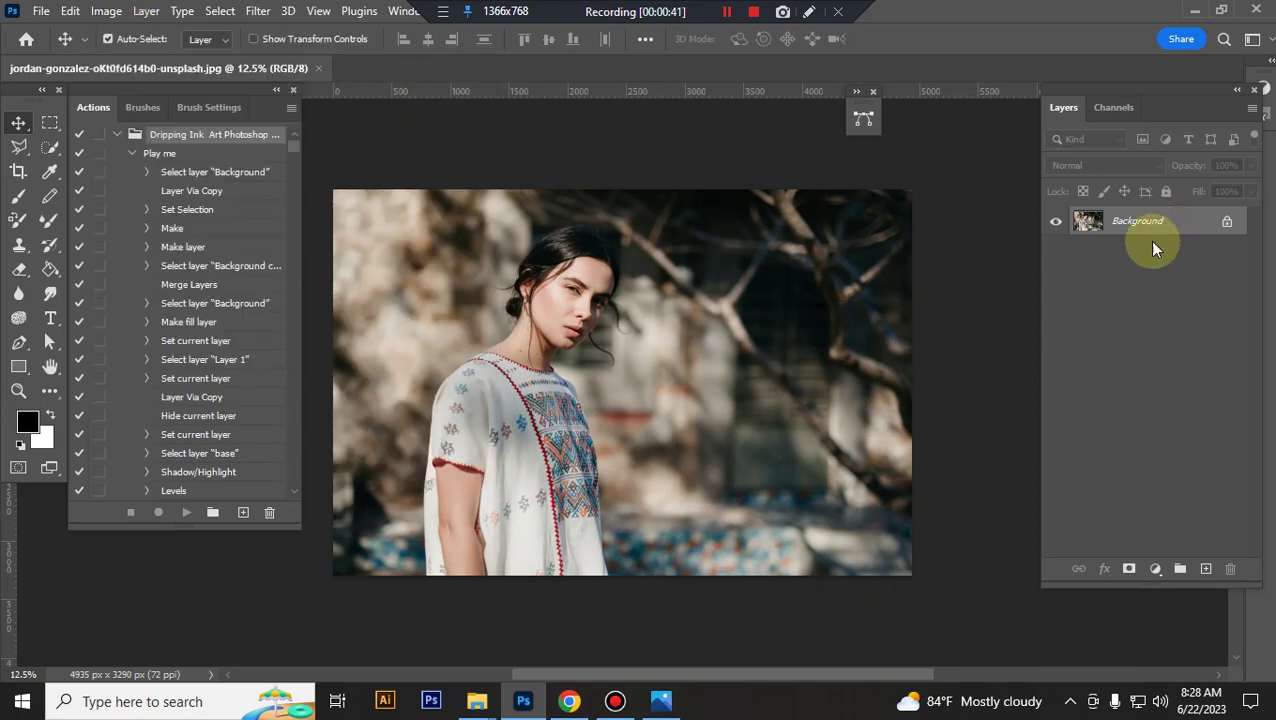
{"action": "left_click", "coordinate": [1206, 570]}
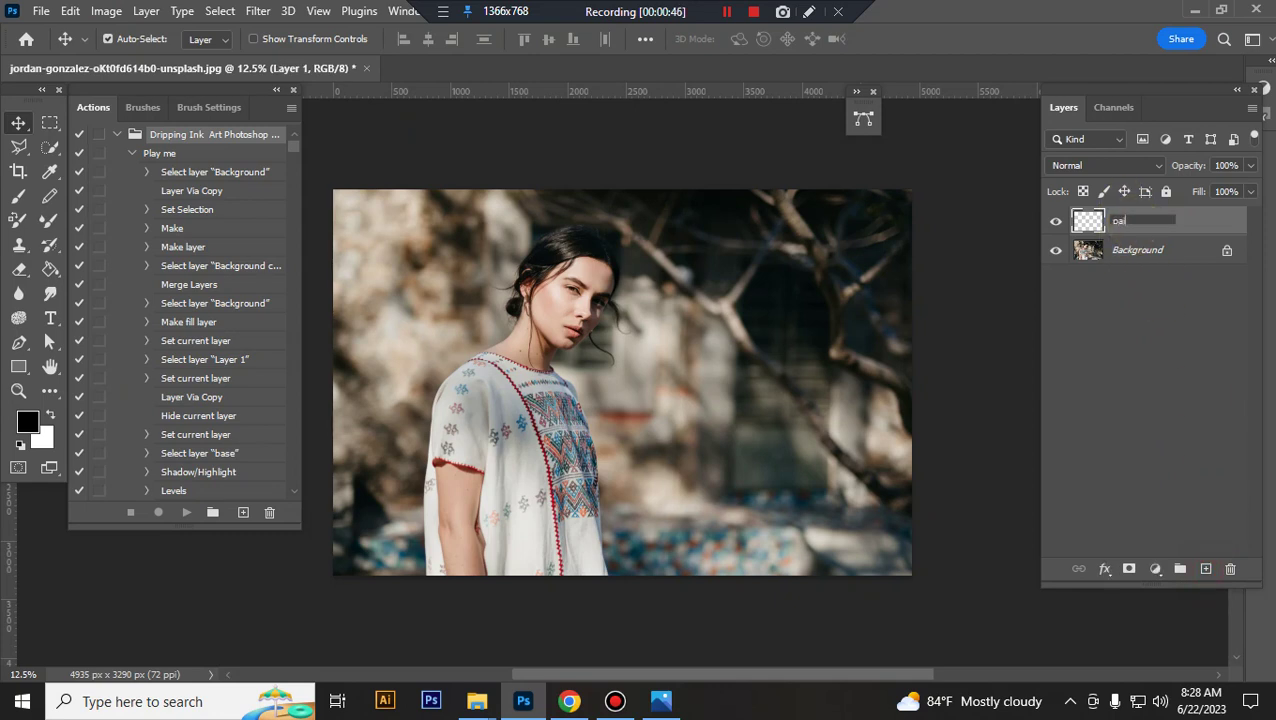
{"action": "type", "text": "paint"}
{"action": "key", "text": "Return"}
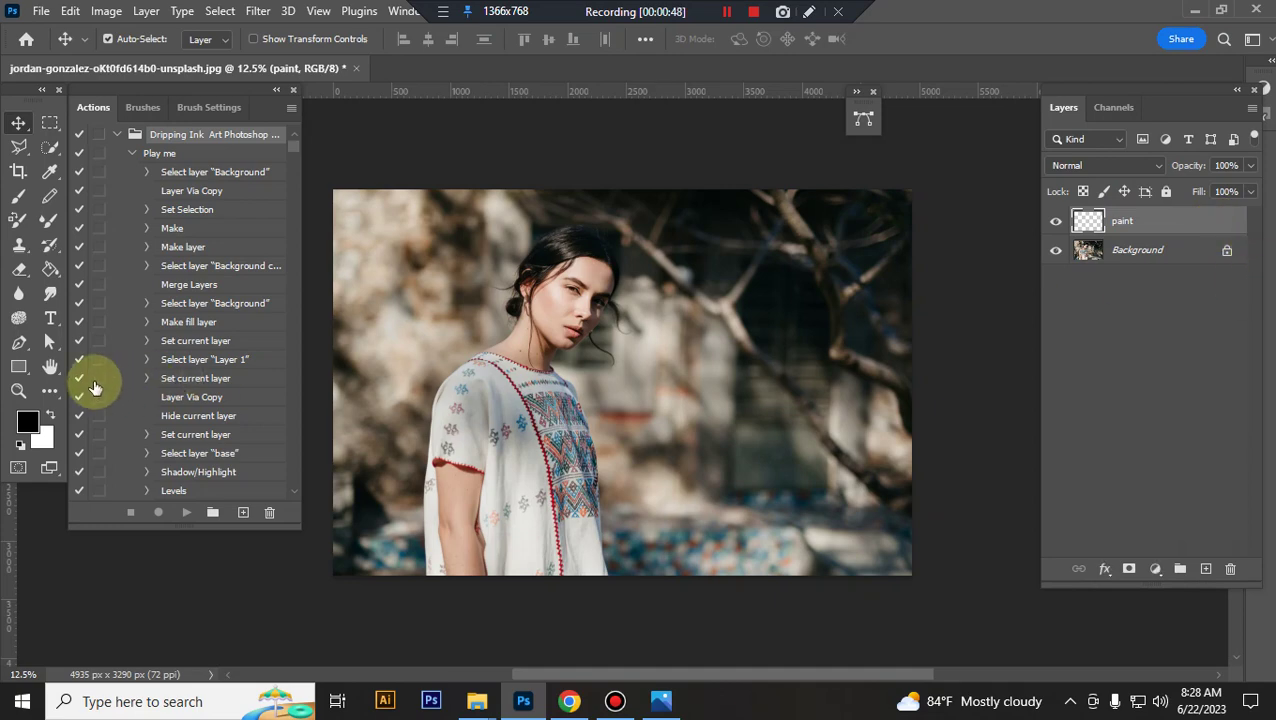
Set the foreground colour to pure red (ff0000).
{"action": "left_click", "coordinate": [27, 423]}
{"action": "left_click_drag", "start_coordinate": [811, 370], "coordinate": [1247, 226]}
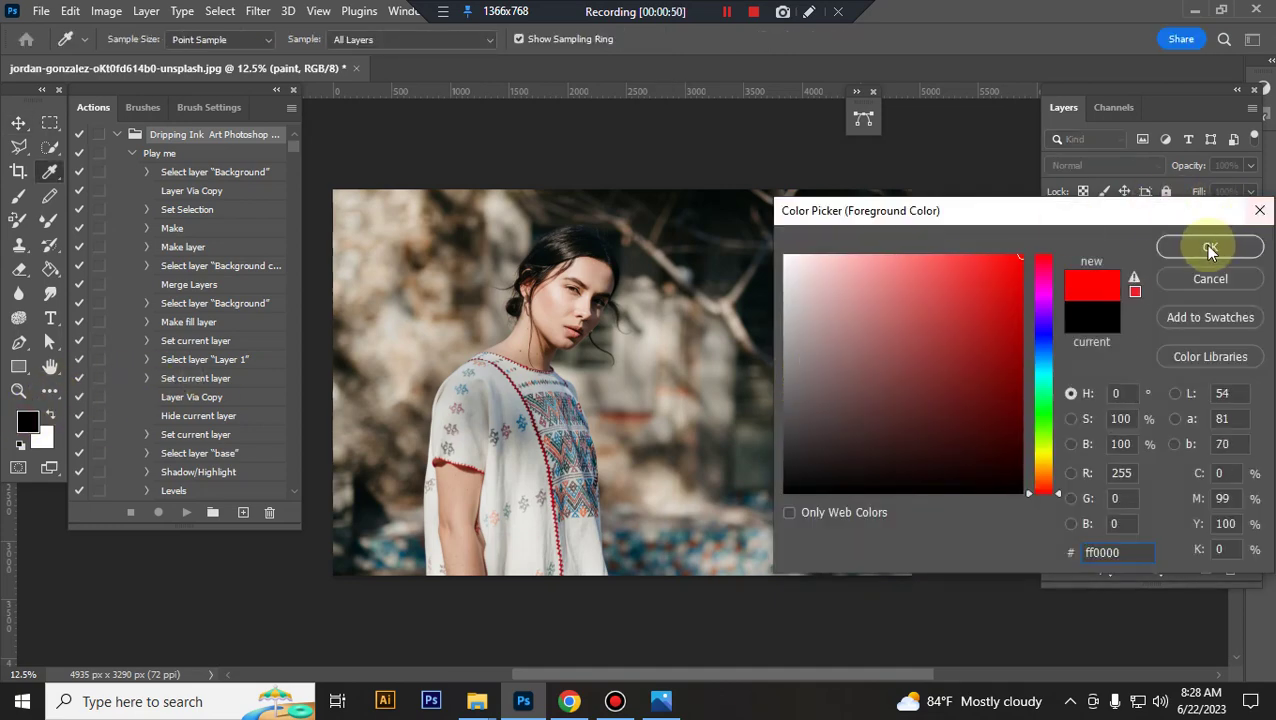
{"action": "left_click", "coordinate": [1209, 248]}
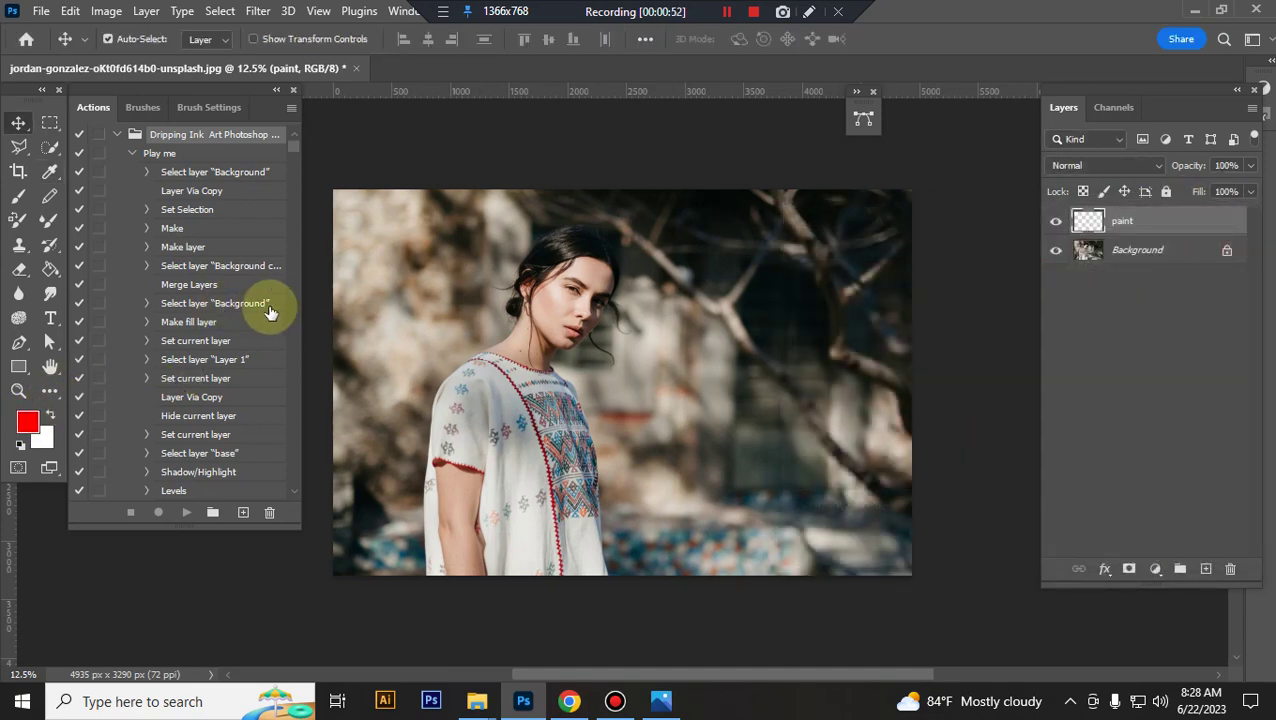
With an enlarged Brush, paint red over the woman's head, shoulders and upper body.
{"action": "left_click", "coordinate": [27, 200]}
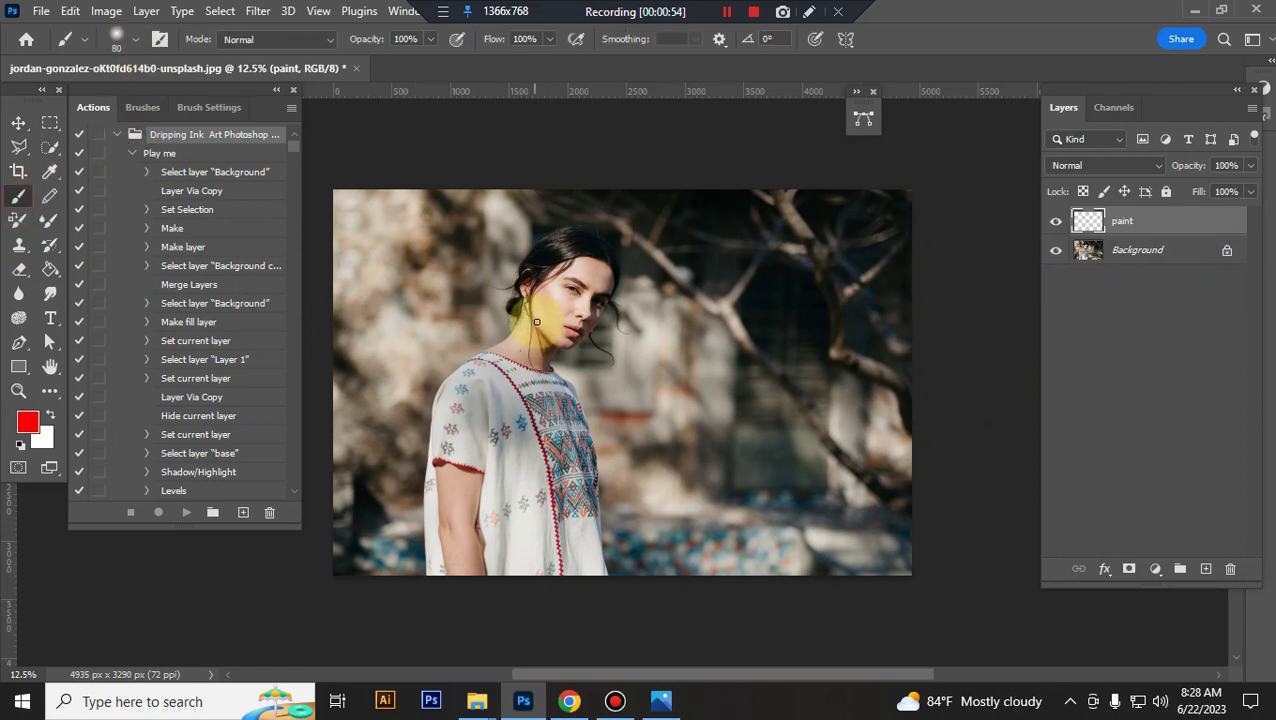
{"action": "key", "text": "bracketright"}
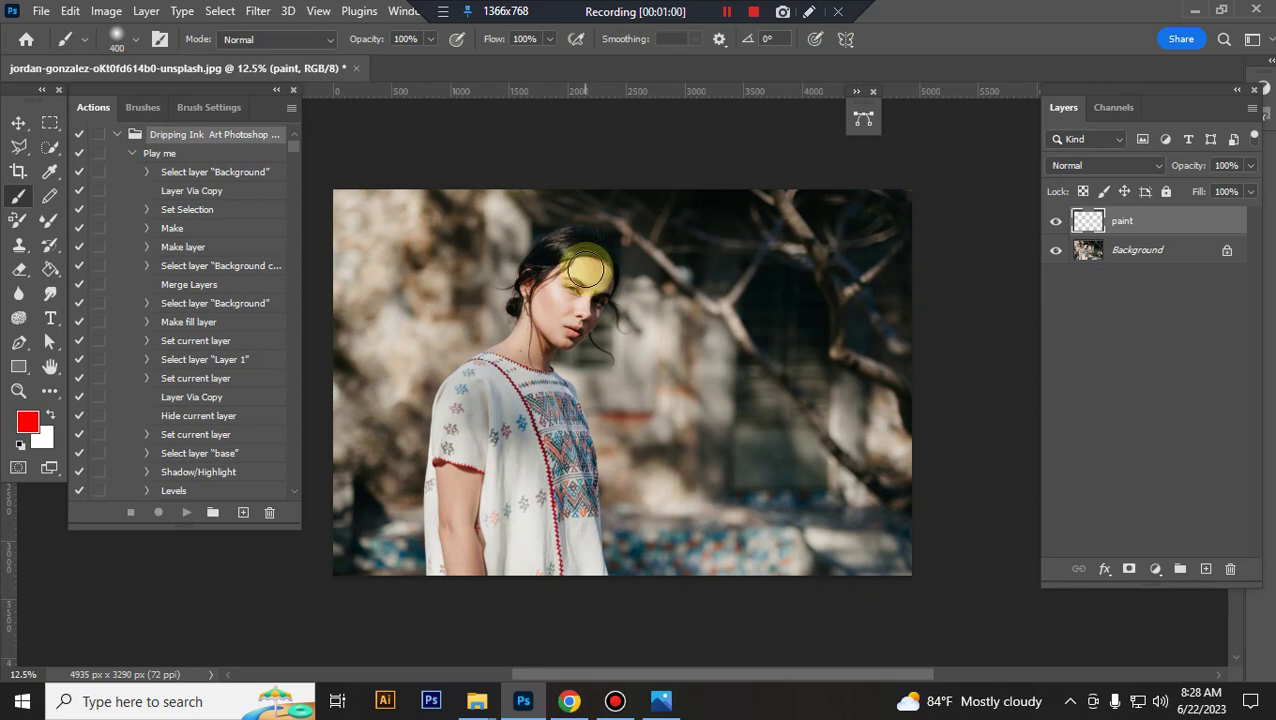
{"action": "left_click_drag", "start_coordinate": [585, 268], "coordinate": [550, 305]}
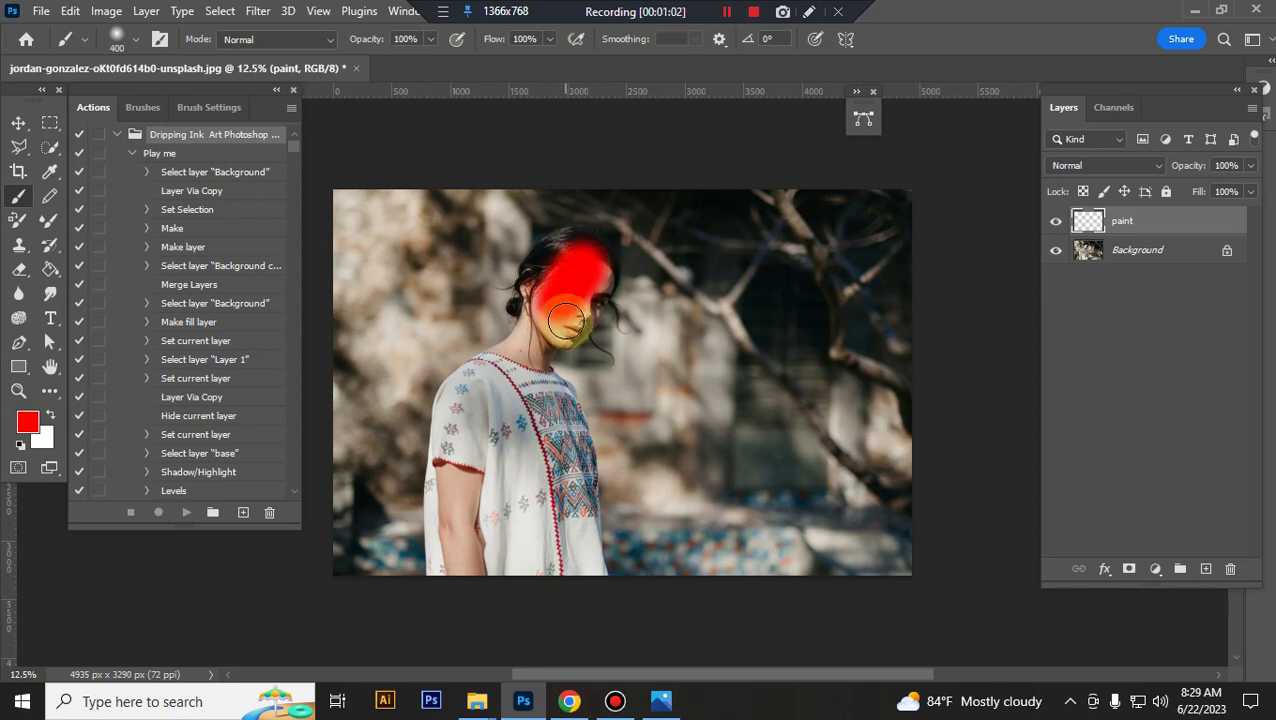
{"action": "mouse_move", "coordinate": [573, 298]}
{"action": "left_mouse_down"}
{"action": "mouse_move", "coordinate": [570, 270]}
{"action": "mouse_move", "coordinate": [584, 276]}
{"action": "mouse_move", "coordinate": [541, 327]}
{"action": "mouse_move", "coordinate": [550, 296]}
{"action": "mouse_move", "coordinate": [518, 386]}
{"action": "mouse_move", "coordinate": [507, 370]}
{"action": "mouse_move", "coordinate": [484, 427]}
{"action": "mouse_move", "coordinate": [464, 399]}
{"action": "left_mouse_up"}
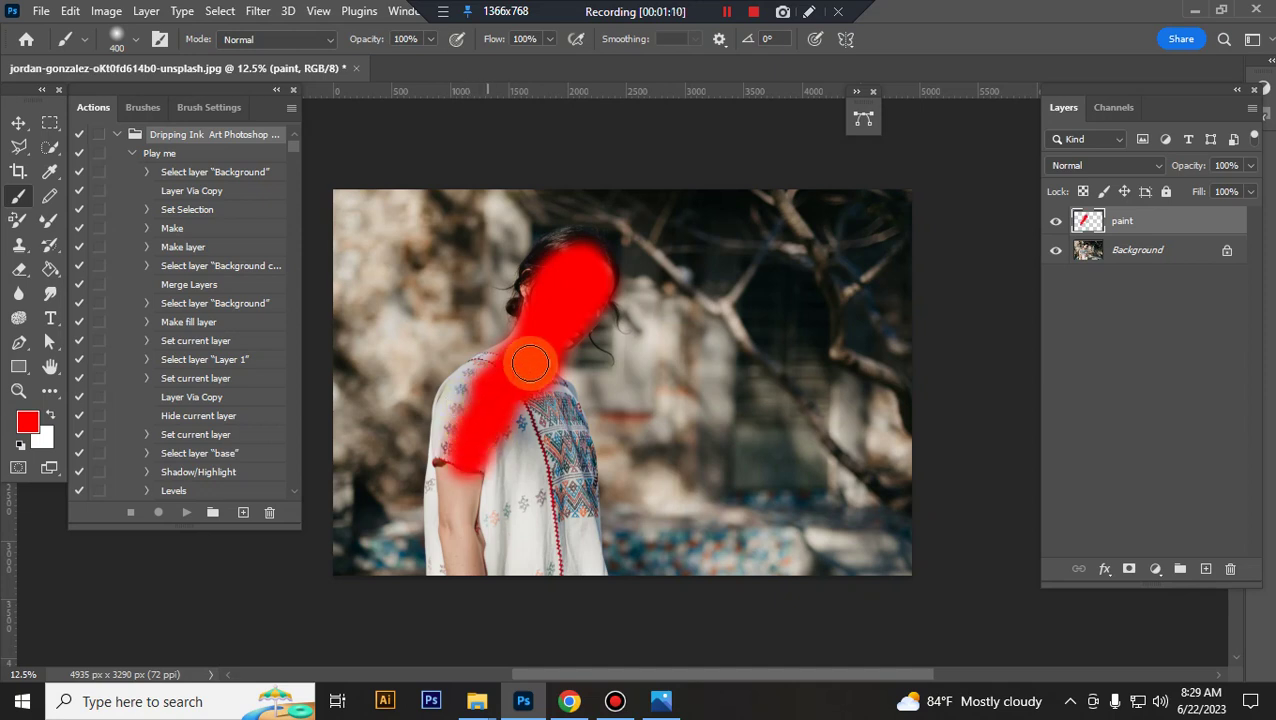
{"action": "mouse_move", "coordinate": [530, 363]}
{"action": "left_mouse_down"}
{"action": "mouse_move", "coordinate": [484, 404]}
{"action": "mouse_move", "coordinate": [478, 384]}
{"action": "mouse_move", "coordinate": [524, 459]}
{"action": "mouse_move", "coordinate": [551, 405]}
{"action": "mouse_move", "coordinate": [570, 501]}
{"action": "mouse_move", "coordinate": [570, 450]}
{"action": "mouse_move", "coordinate": [506, 437]}
{"action": "mouse_move", "coordinate": [484, 407]}
{"action": "mouse_move", "coordinate": [464, 421]}
{"action": "mouse_move", "coordinate": [450, 473]}
{"action": "mouse_move", "coordinate": [459, 547]}
{"action": "mouse_move", "coordinate": [507, 501]}
{"action": "mouse_move", "coordinate": [550, 513]}
{"action": "mouse_move", "coordinate": [501, 507]}
{"action": "left_mouse_up"}
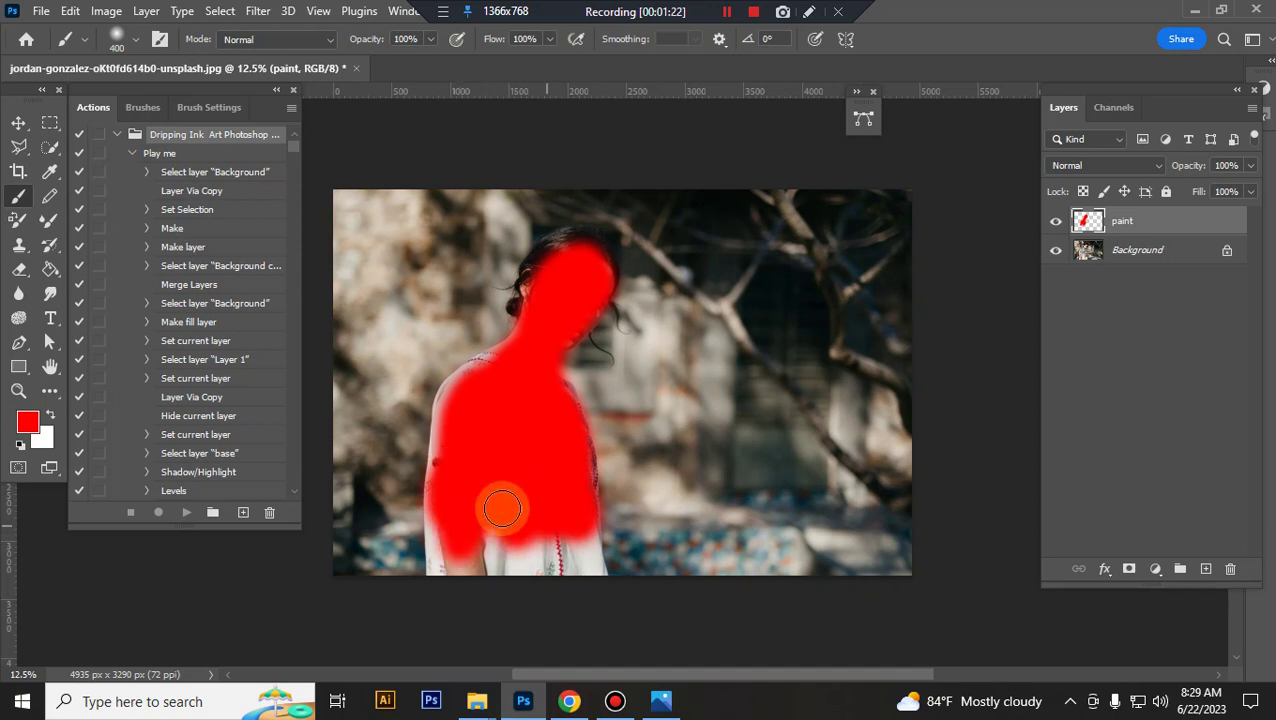
{"action": "mouse_move", "coordinate": [586, 252]}
{"action": "left_mouse_down"}
{"action": "mouse_move", "coordinate": [553, 262]}
{"action": "mouse_move", "coordinate": [541, 290]}
{"action": "mouse_move", "coordinate": [561, 262]}
{"action": "mouse_move", "coordinate": [601, 251]}
{"action": "mouse_move", "coordinate": [564, 304]}
{"action": "mouse_move", "coordinate": [556, 289]}
{"action": "left_mouse_up"}
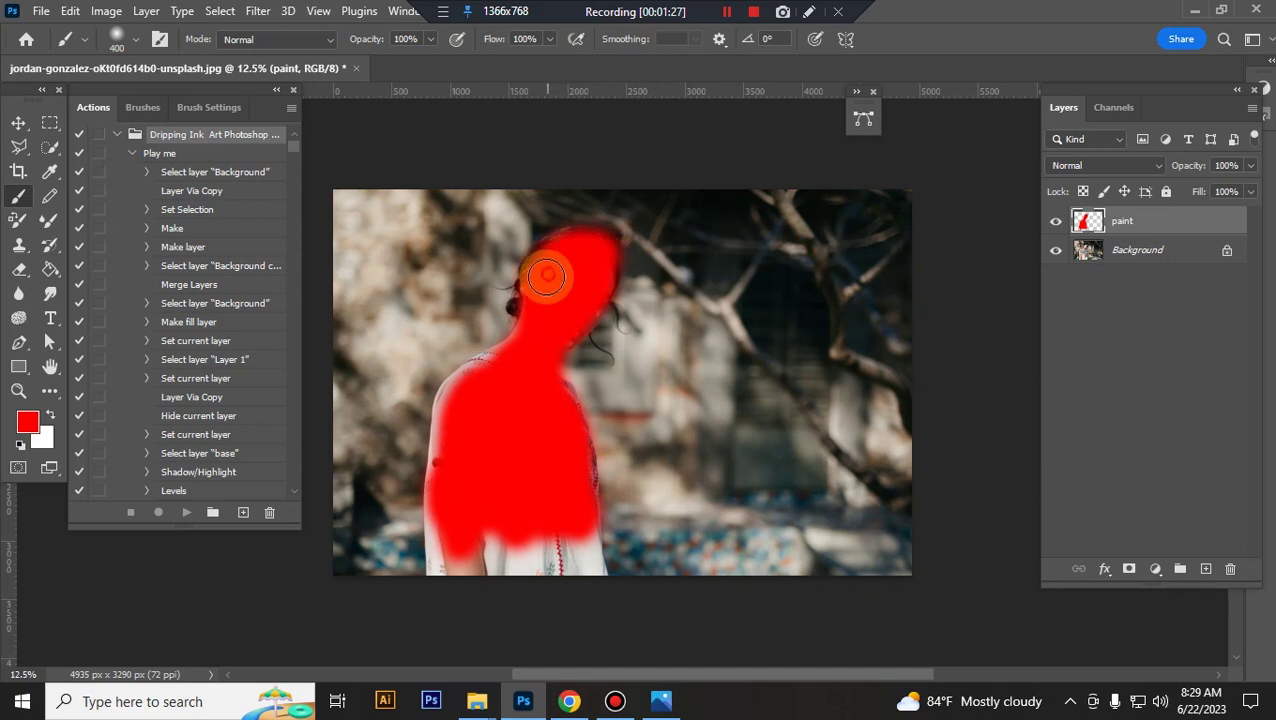
Crop the canvas to 3000 × 2000 px at 72 ppi, extending it well beyond the photo.
{"action": "left_click", "coordinate": [17, 175]}
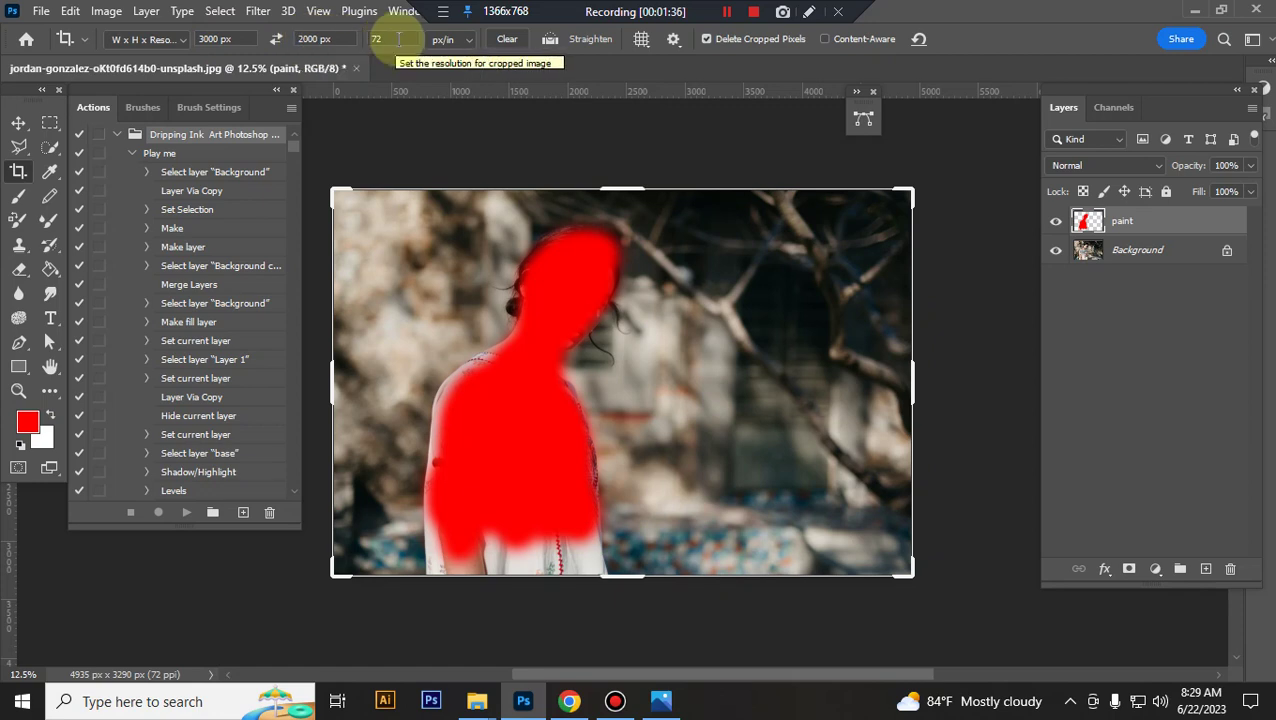
{"action": "left_click", "coordinate": [558, 278]}
{"action": "mouse_move", "coordinate": [585, 289]}
{"action": "left_mouse_down"}
{"action": "mouse_move", "coordinate": [677, 297]}
{"action": "mouse_move", "coordinate": [659, 306]}
{"action": "left_mouse_up"}
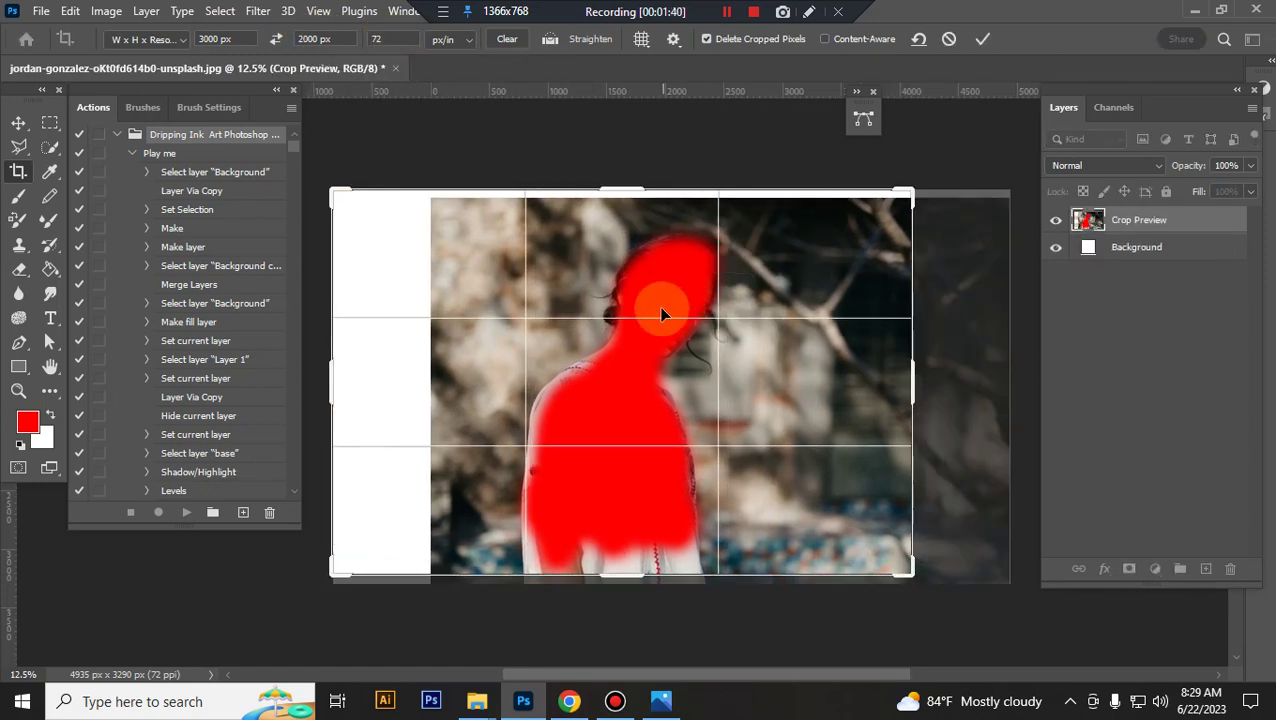
{"action": "key", "text": "ctrl+minus"}
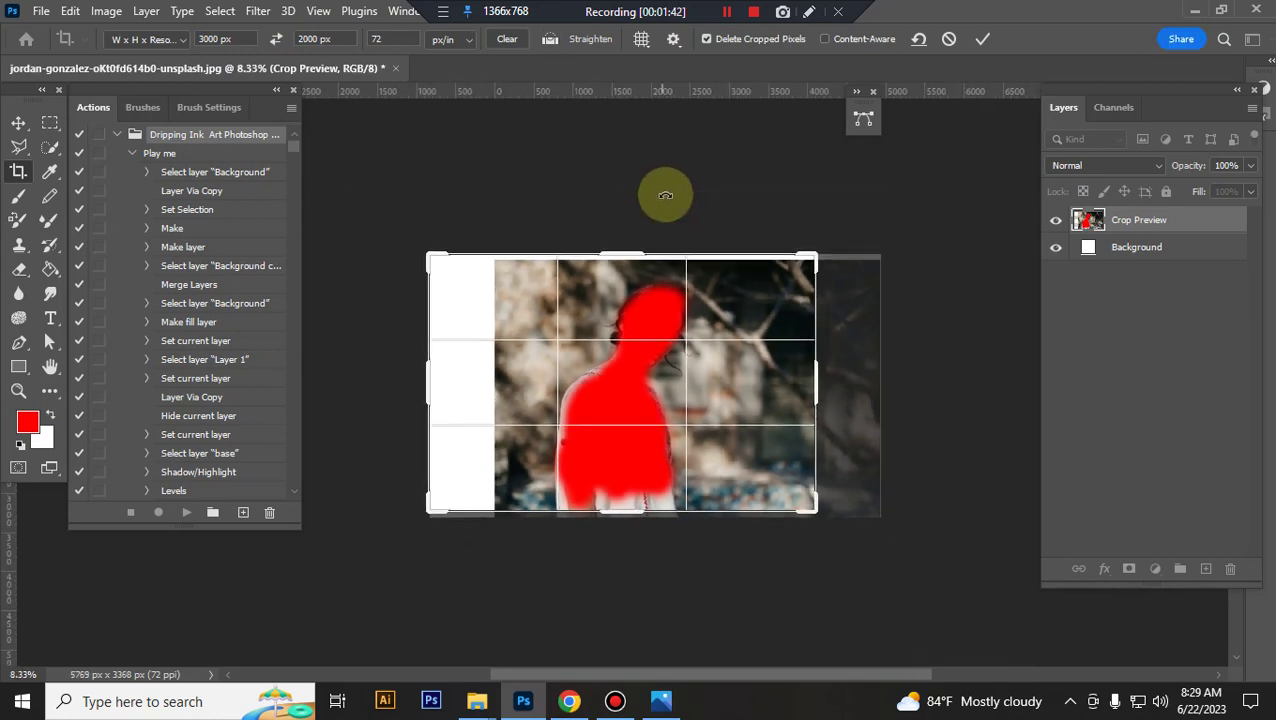
{"action": "mouse_move", "coordinate": [630, 241]}
{"action": "left_mouse_down"}
{"action": "mouse_move", "coordinate": [661, 172]}
{"action": "mouse_move", "coordinate": [590, 176]}
{"action": "left_mouse_up"}
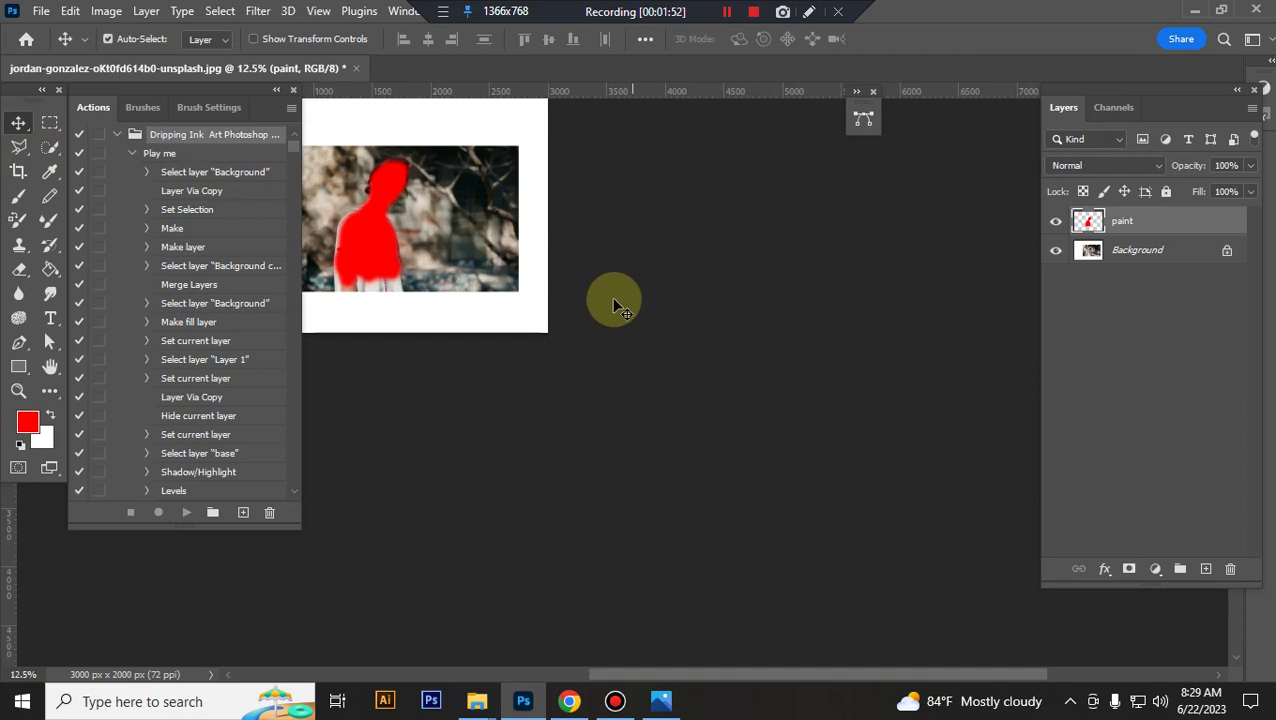
{"action": "key", "text": "ctrl+plus"}
Hide the paint layer and run the 'Play me' Dripping Ink action.
{"action": "left_click", "coordinate": [1056, 221]}
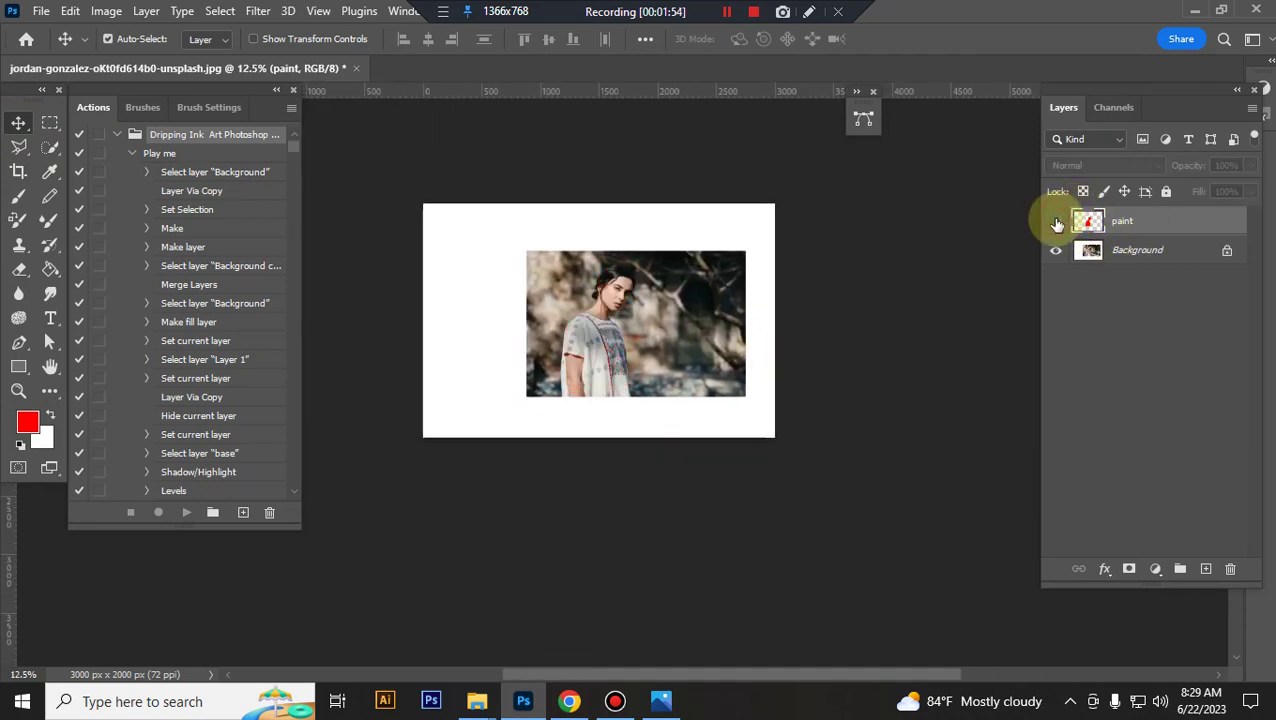
{"action": "left_click", "coordinate": [20, 446]}
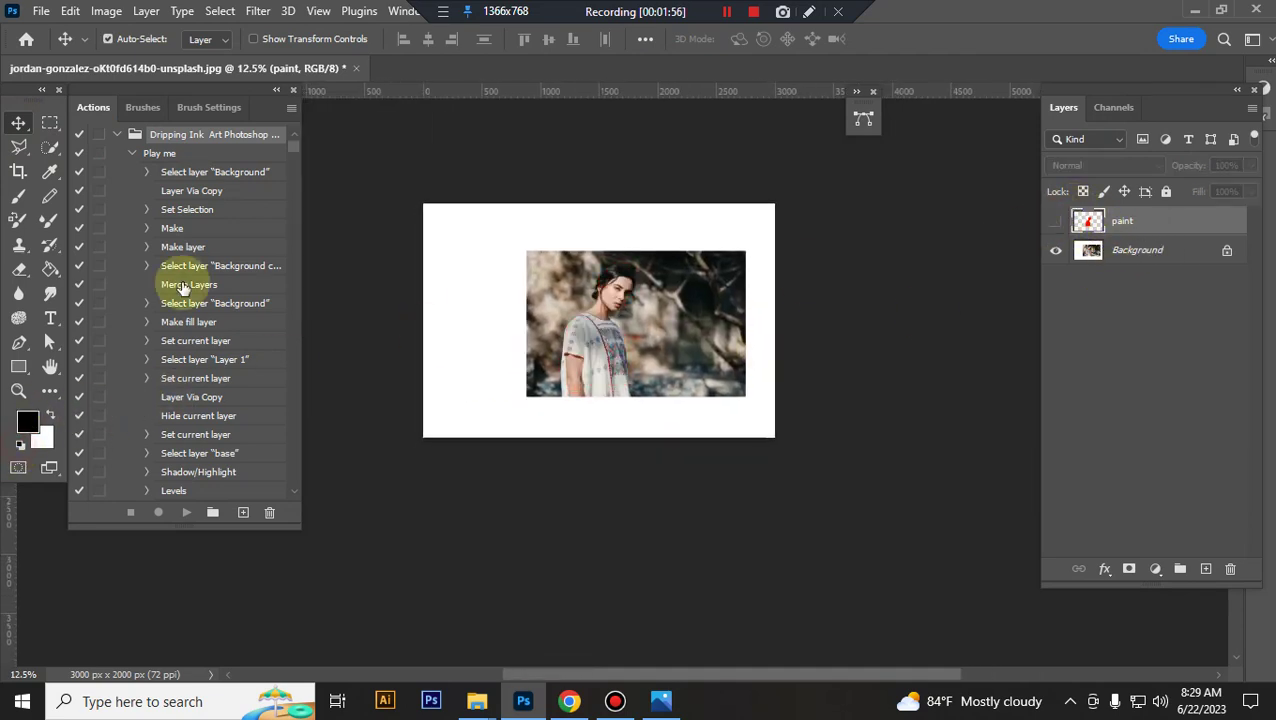
{"action": "left_click", "coordinate": [155, 153]}
{"action": "left_click", "coordinate": [181, 512]}
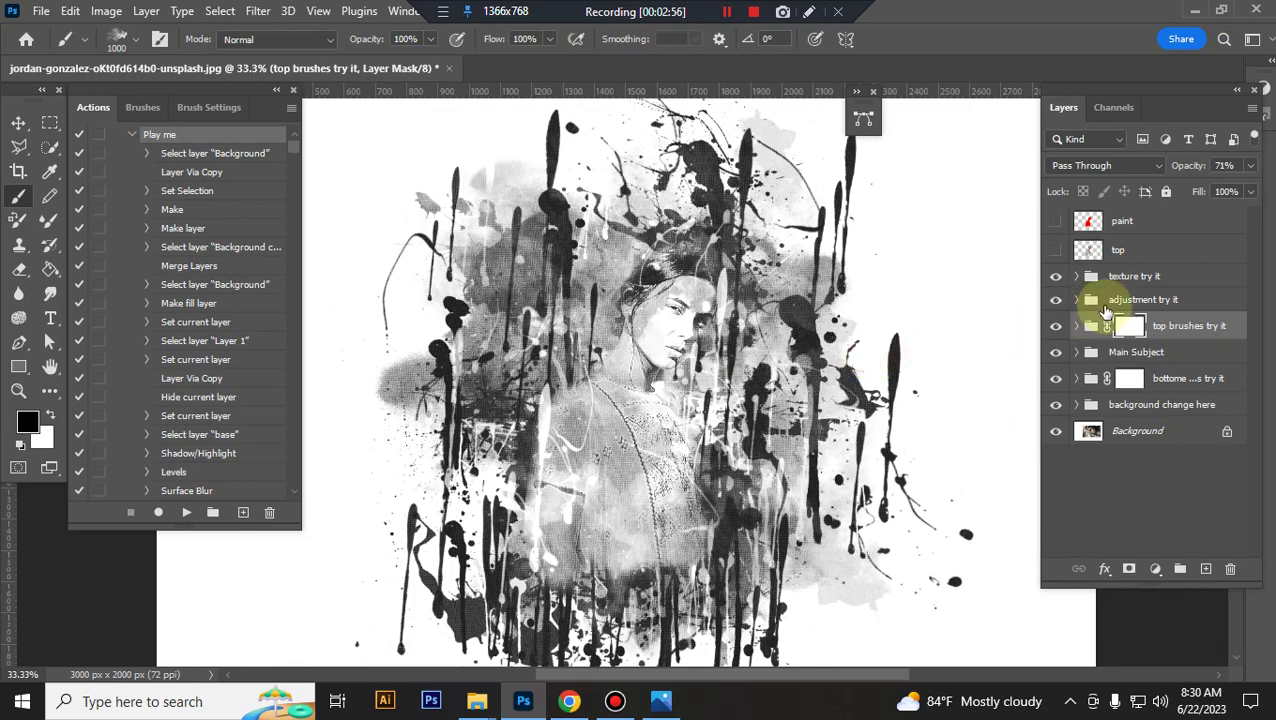
Show and expand the 'texture try it' group, trying the diagonal hatch texture.
{"action": "left_click", "coordinate": [1147, 277]}
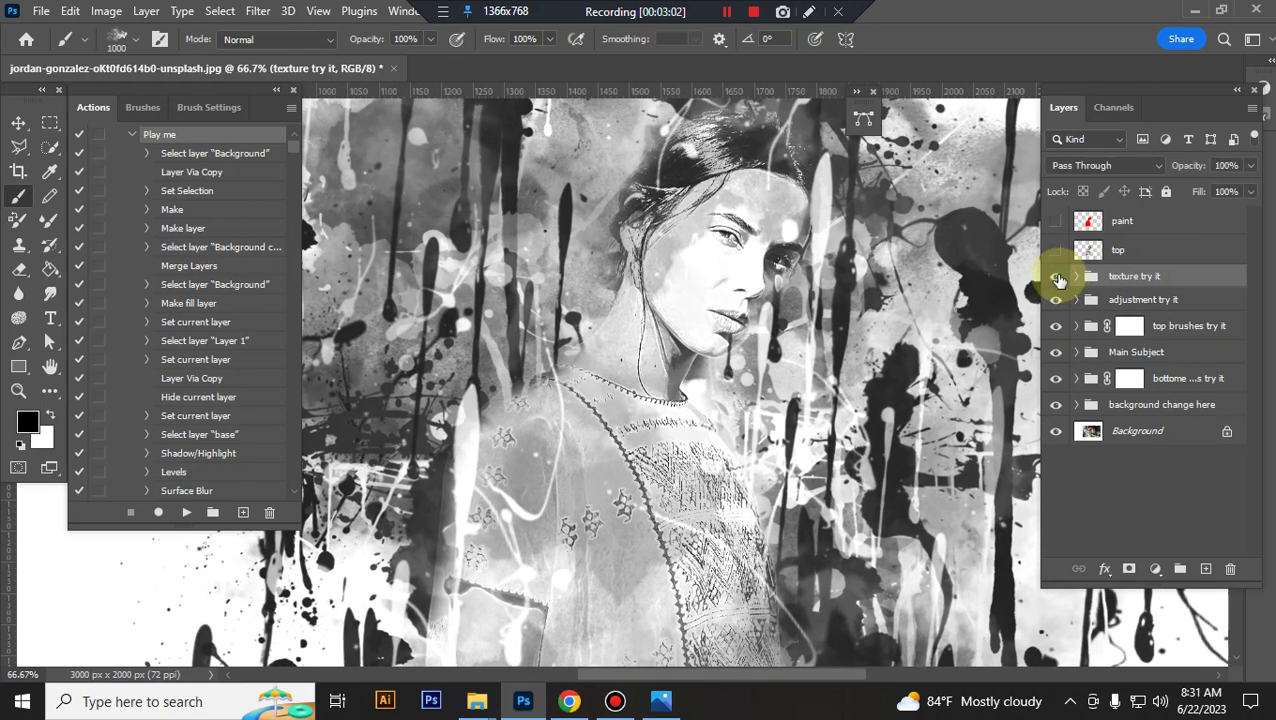
{"action": "left_click", "coordinate": [1056, 277]}
{"action": "left_click", "coordinate": [1056, 277]}
{"action": "left_click", "coordinate": [1077, 277]}
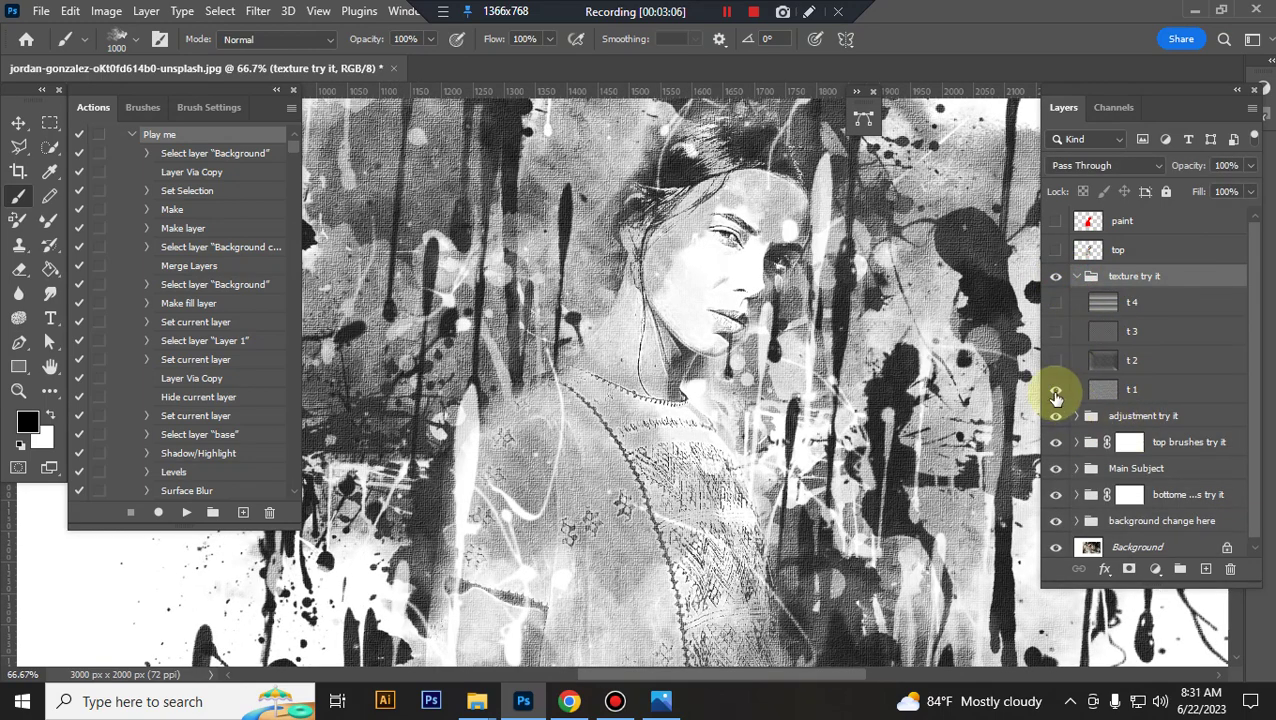
{"action": "left_click", "coordinate": [1057, 359]}
{"action": "key", "text": "ctrl+minus"}
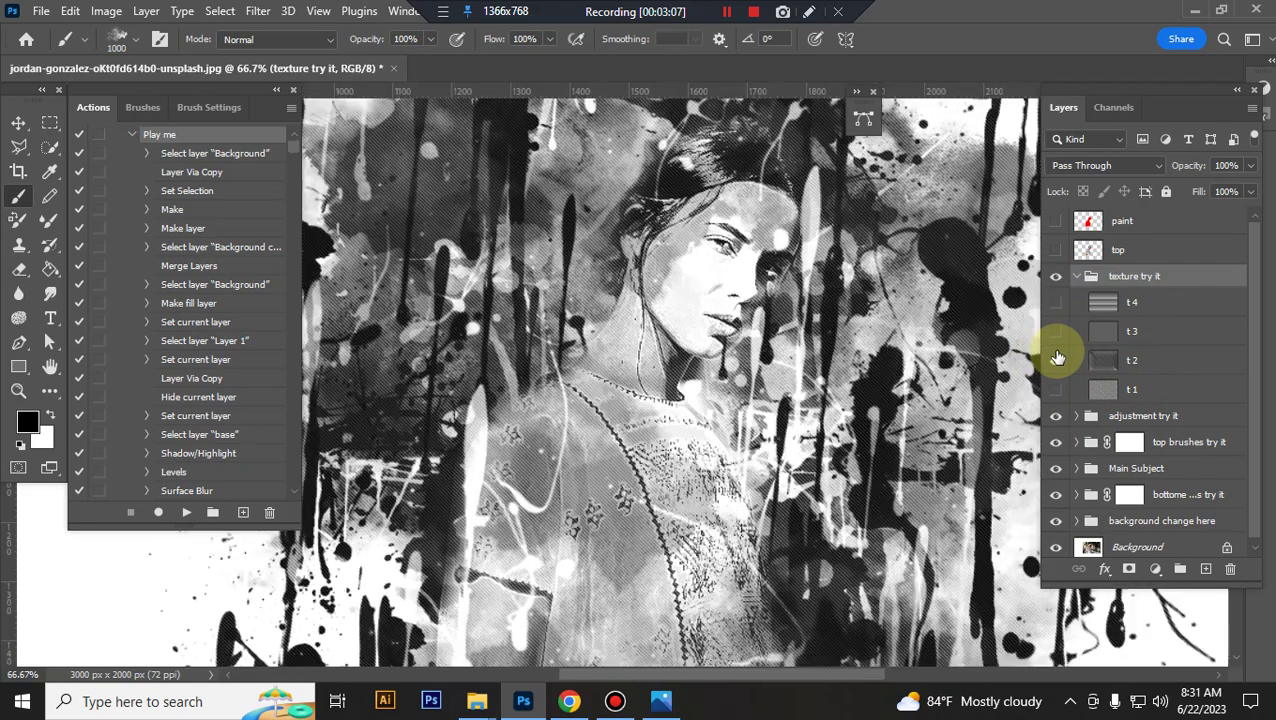
{"action": "key", "text": "ctrl+minus"}
{"action": "key", "text": "ctrl+minus"}
{"action": "key", "text": "ctrl+plus"}
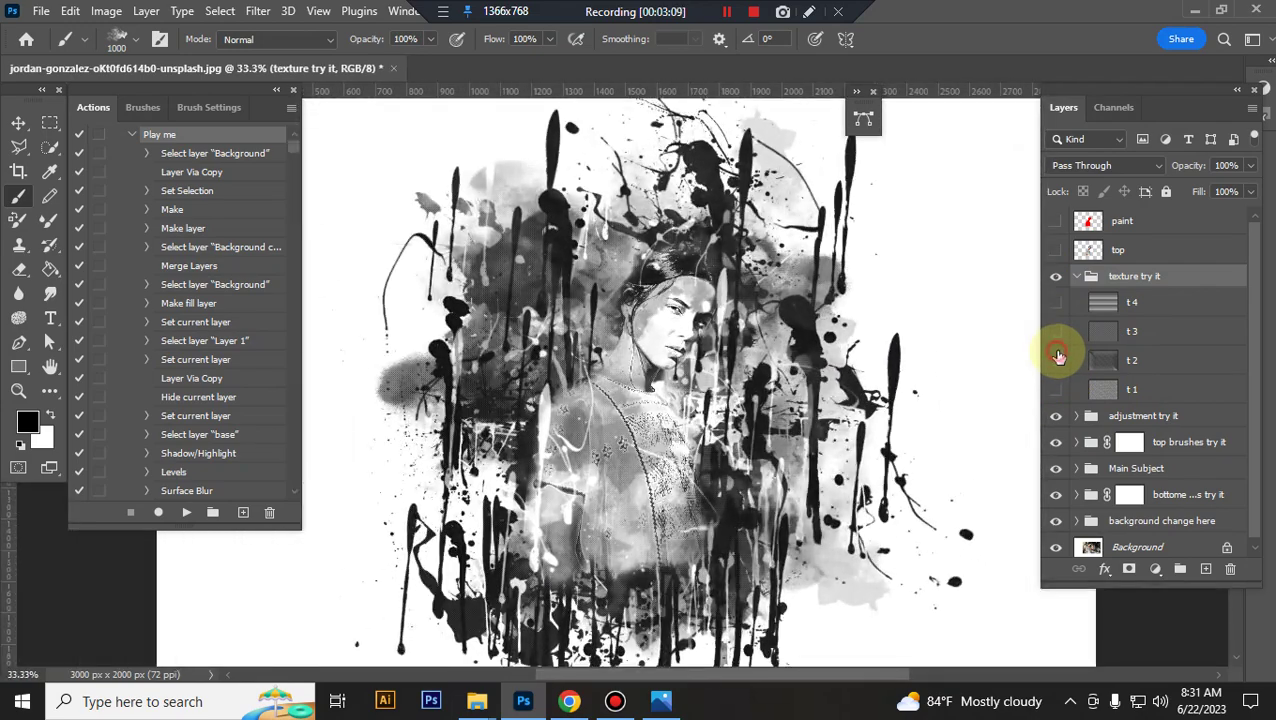
Compare halftone and horizontal-line textures, settle on fine-dot t1, and collapse the group.
{"action": "left_click", "coordinate": [1057, 359]}
{"action": "left_click", "coordinate": [1057, 331]}
{"action": "left_click", "coordinate": [1057, 331]}
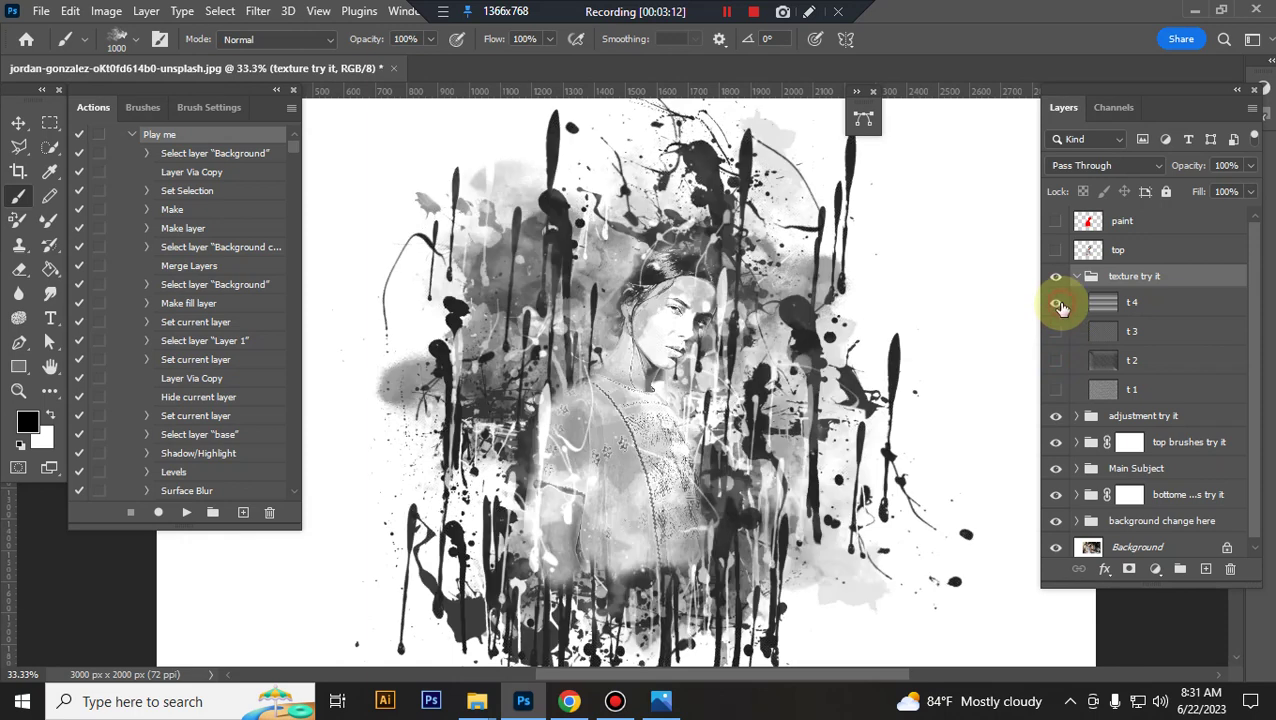
{"action": "left_click", "coordinate": [1057, 302]}
{"action": "left_click", "coordinate": [1057, 302]}
{"action": "left_click", "coordinate": [1057, 389]}
{"action": "left_click", "coordinate": [1077, 276]}
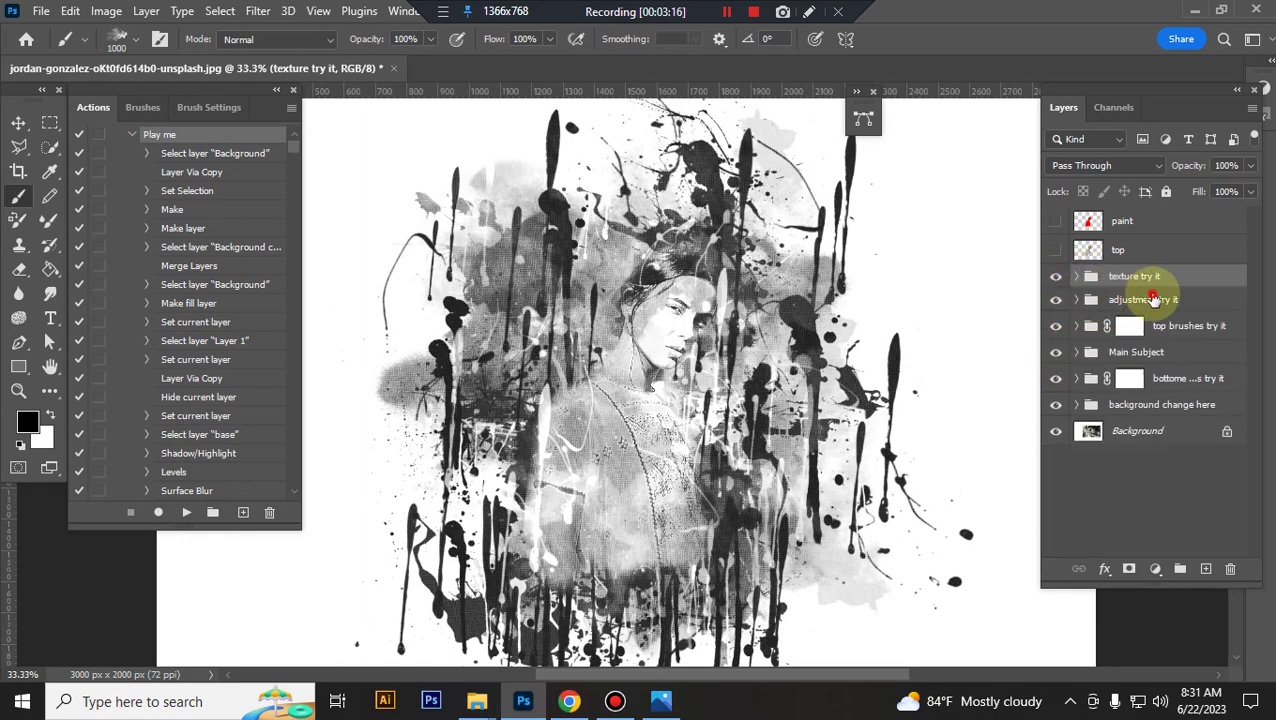
Toggle the 'adjustment try it' group off and on, then expand it.
{"action": "left_click", "coordinate": [1153, 299]}
{"action": "left_click", "coordinate": [1056, 302]}
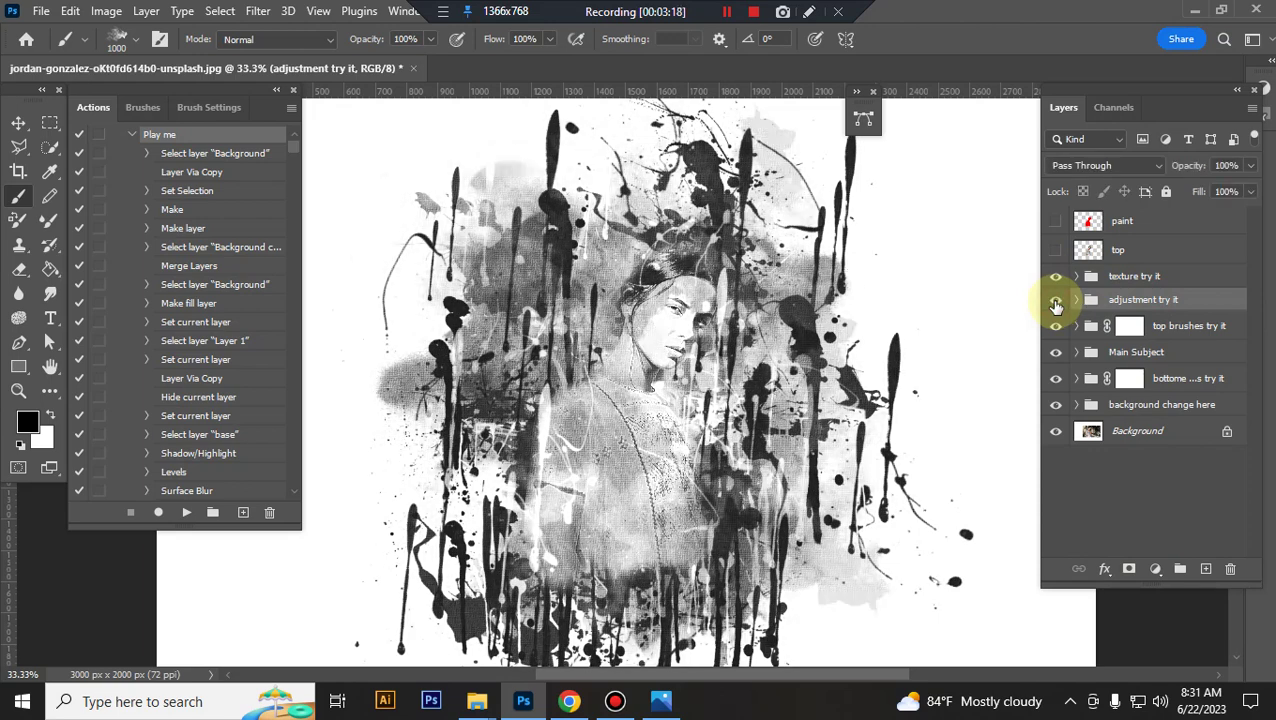
{"action": "left_click", "coordinate": [1055, 302]}
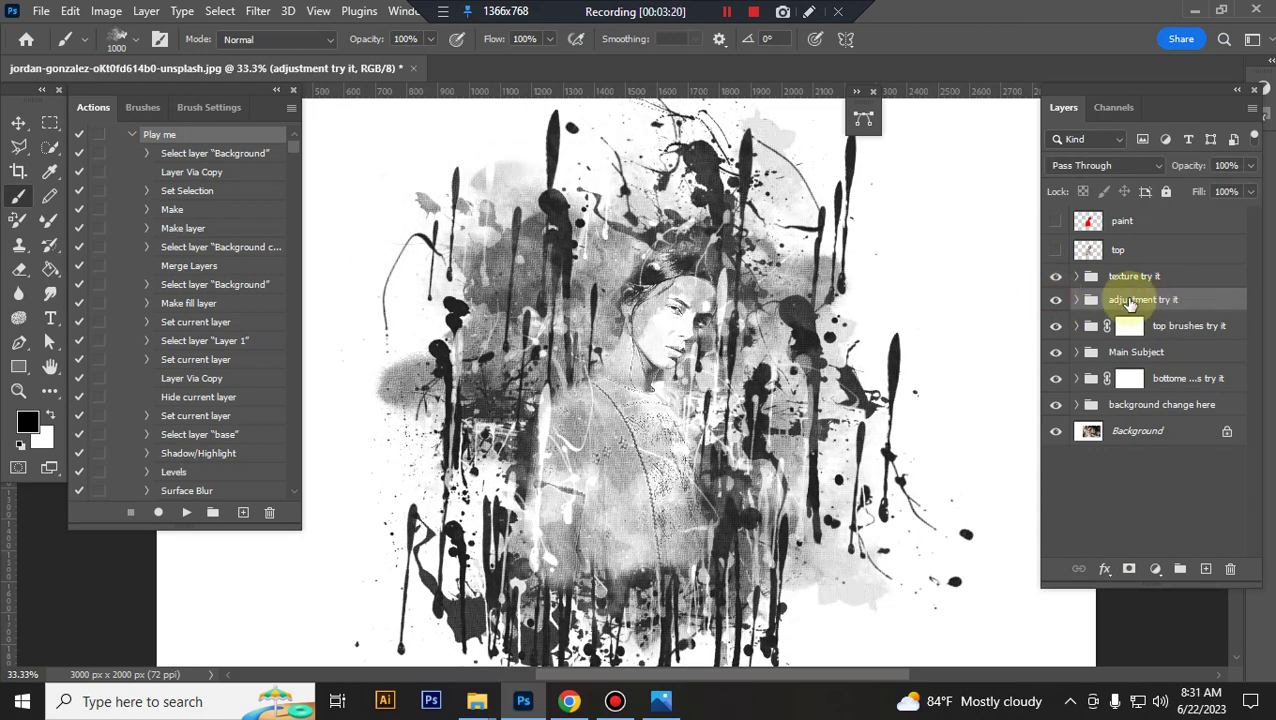
{"action": "left_click", "coordinate": [1076, 300]}
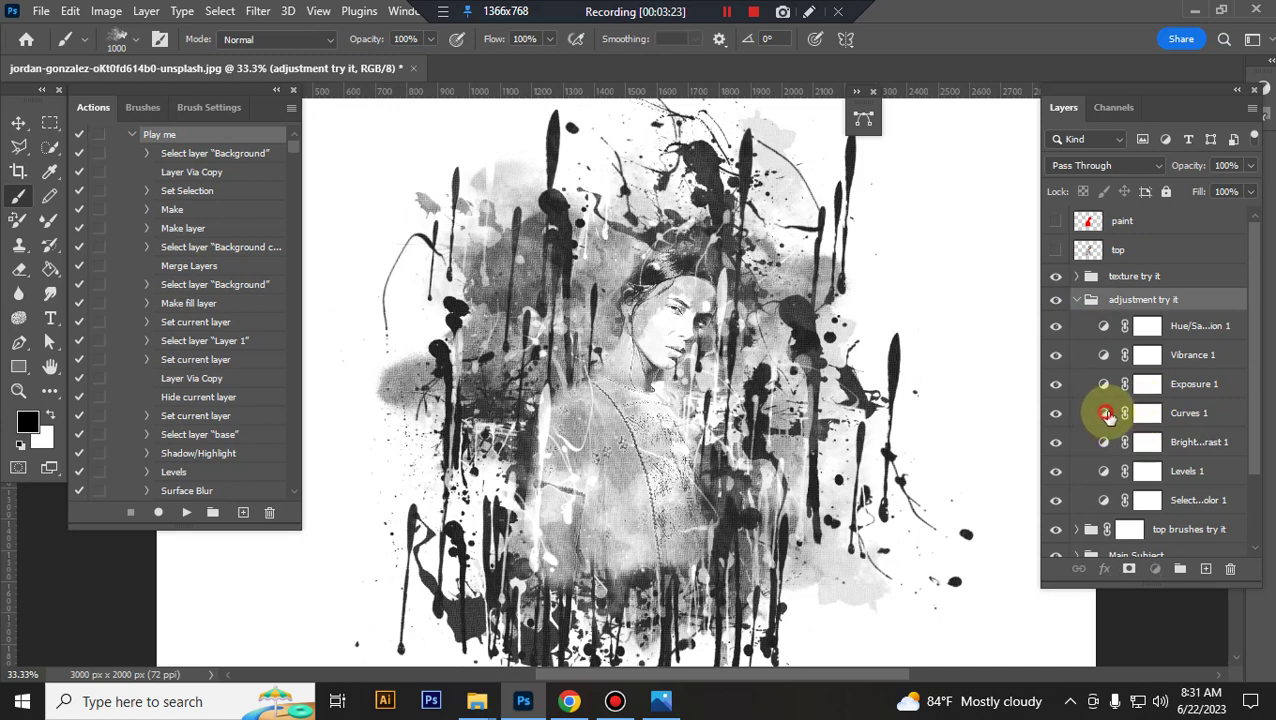
Lower the Curves 1 shadow point and set Brightness/Contrast 1 brightness to -4.
{"action": "double_click", "coordinate": [1106, 414]}
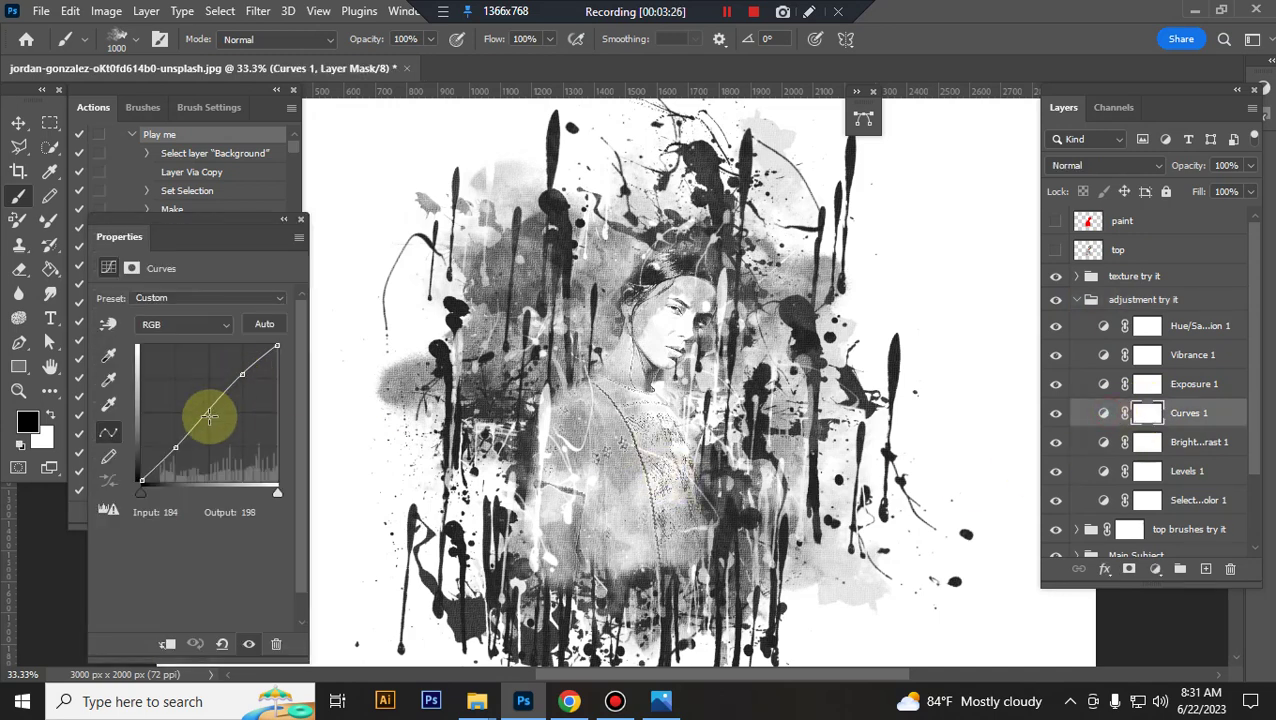
{"action": "left_click_drag", "start_coordinate": [176, 448], "coordinate": [176, 457]}
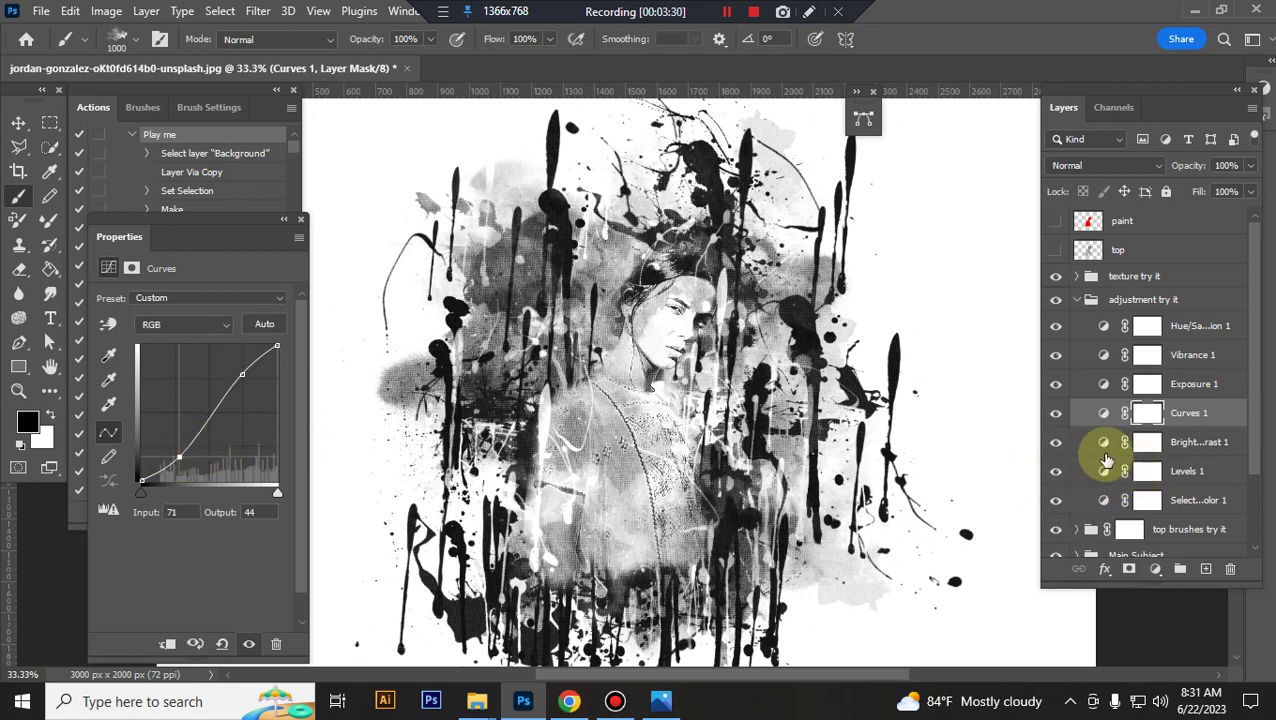
{"action": "left_click", "coordinate": [1106, 444]}
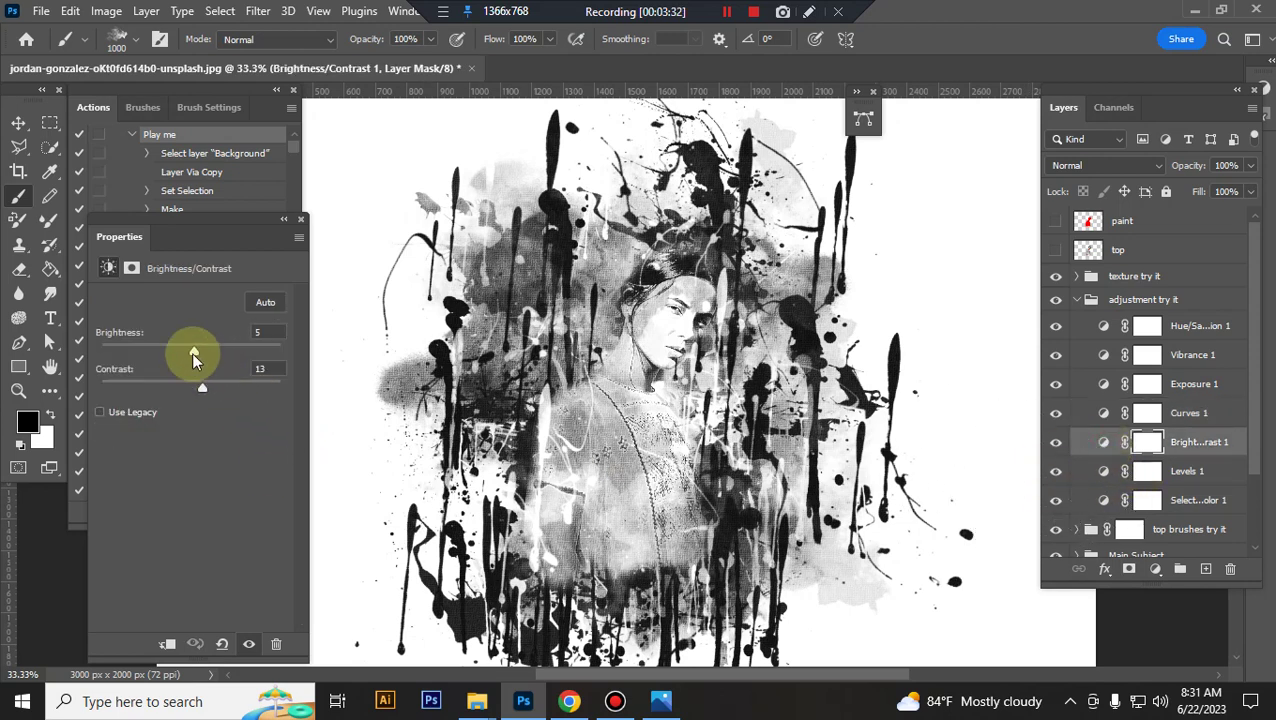
{"action": "left_click_drag", "start_coordinate": [192, 353], "coordinate": [186, 351]}
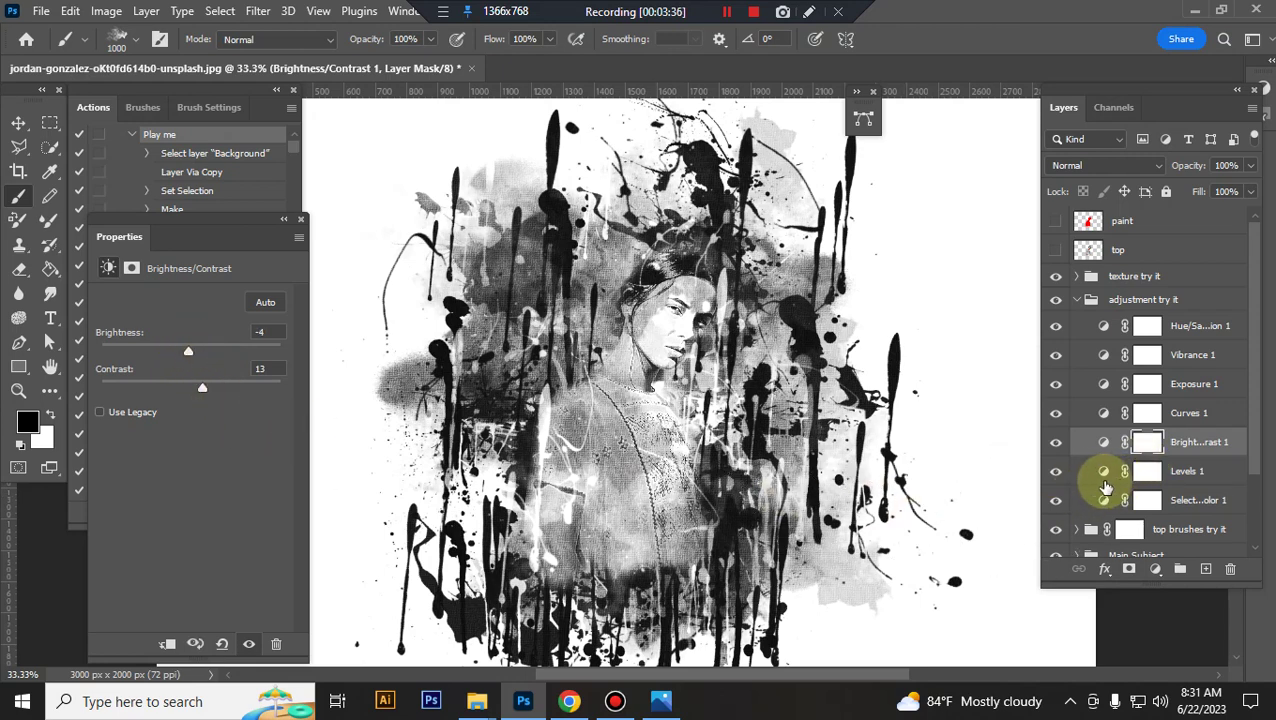
{"action": "left_click", "coordinate": [1104, 478]}
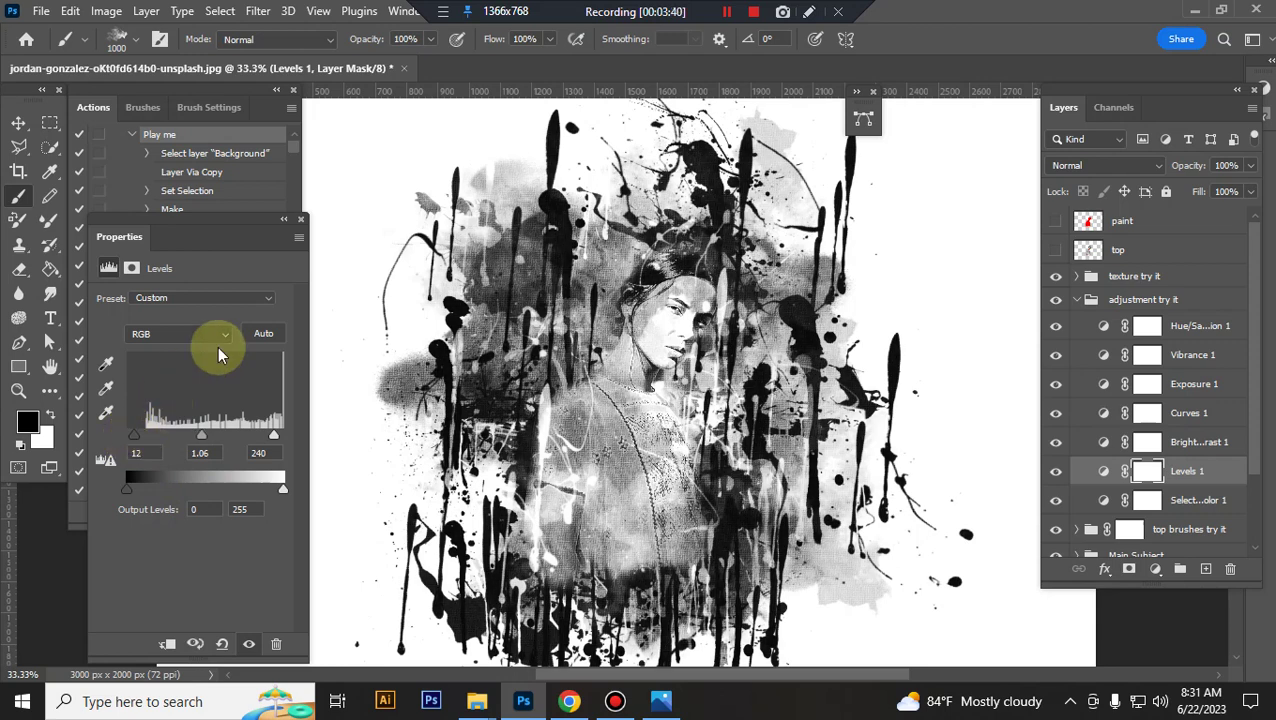
{"action": "left_click", "coordinate": [302, 220]}
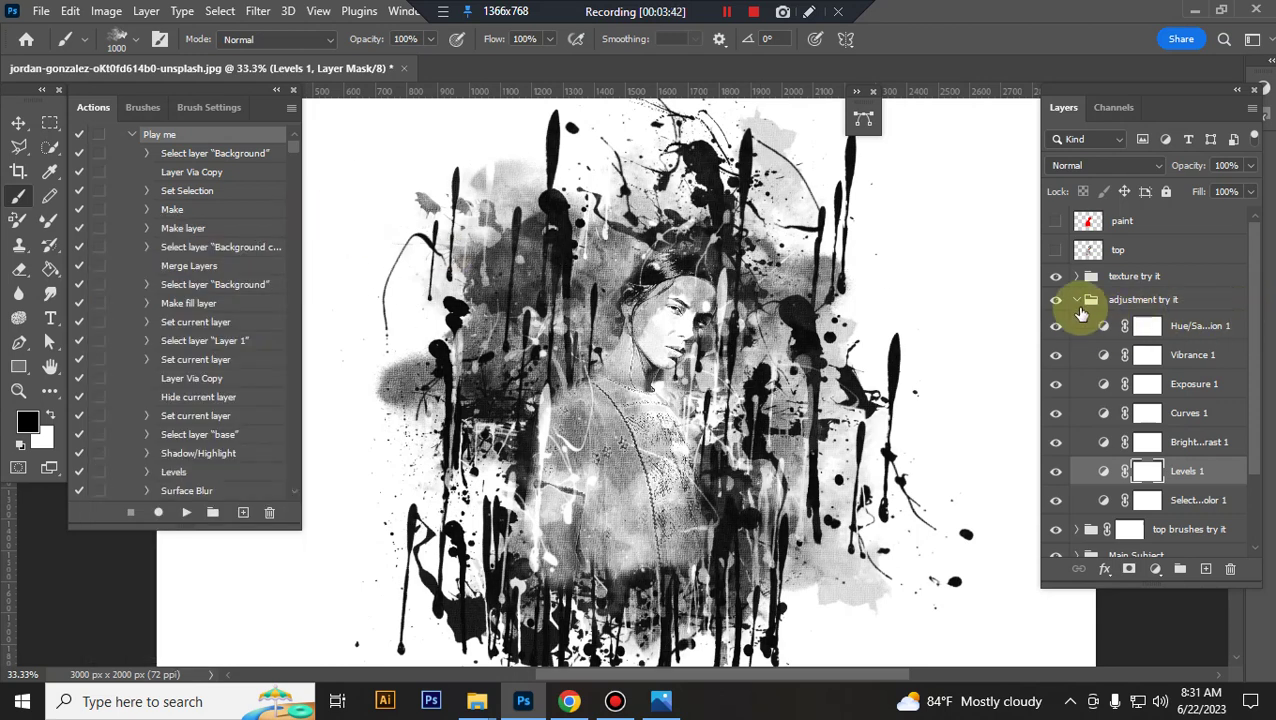
{"action": "left_click", "coordinate": [1076, 299]}
Compare the 'top brushes try it' splatter on and off, then expand it to tb 7.
{"action": "left_click", "coordinate": [1128, 328]}
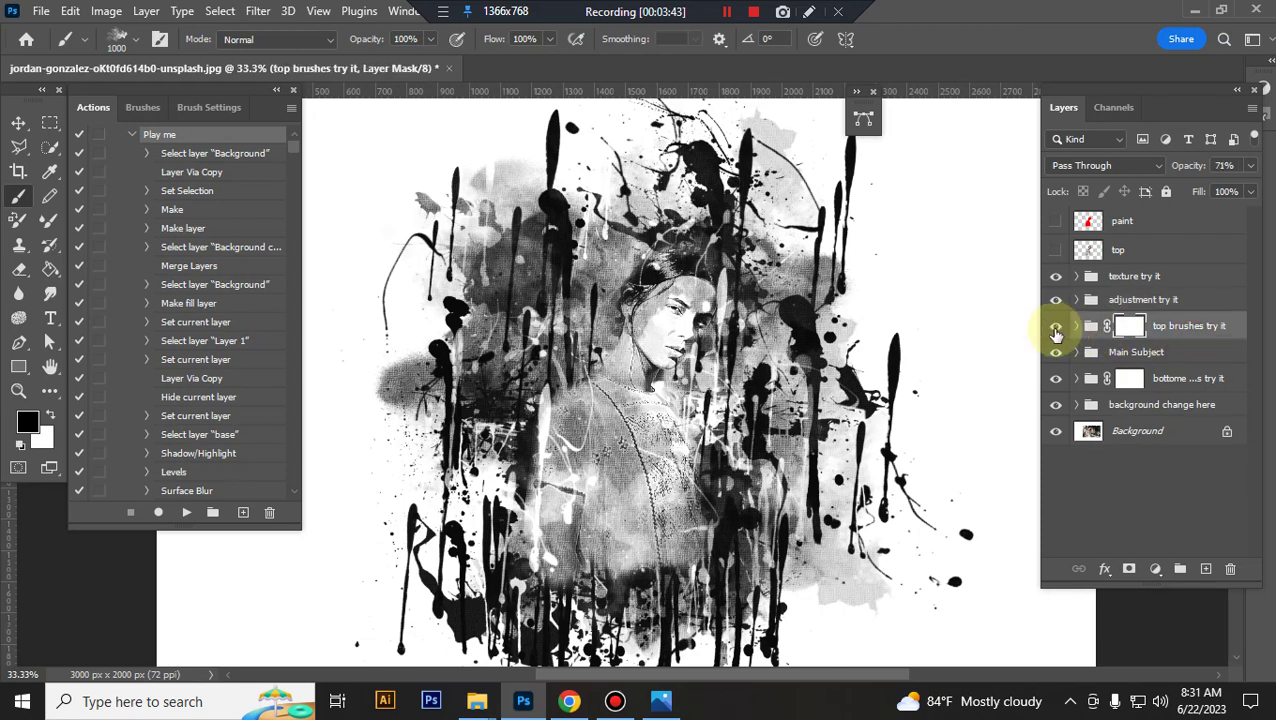
{"action": "left_click", "coordinate": [1055, 330]}
{"action": "left_click", "coordinate": [1054, 328]}
{"action": "left_click", "coordinate": [1054, 328]}
{"action": "left_click", "coordinate": [1077, 327]}
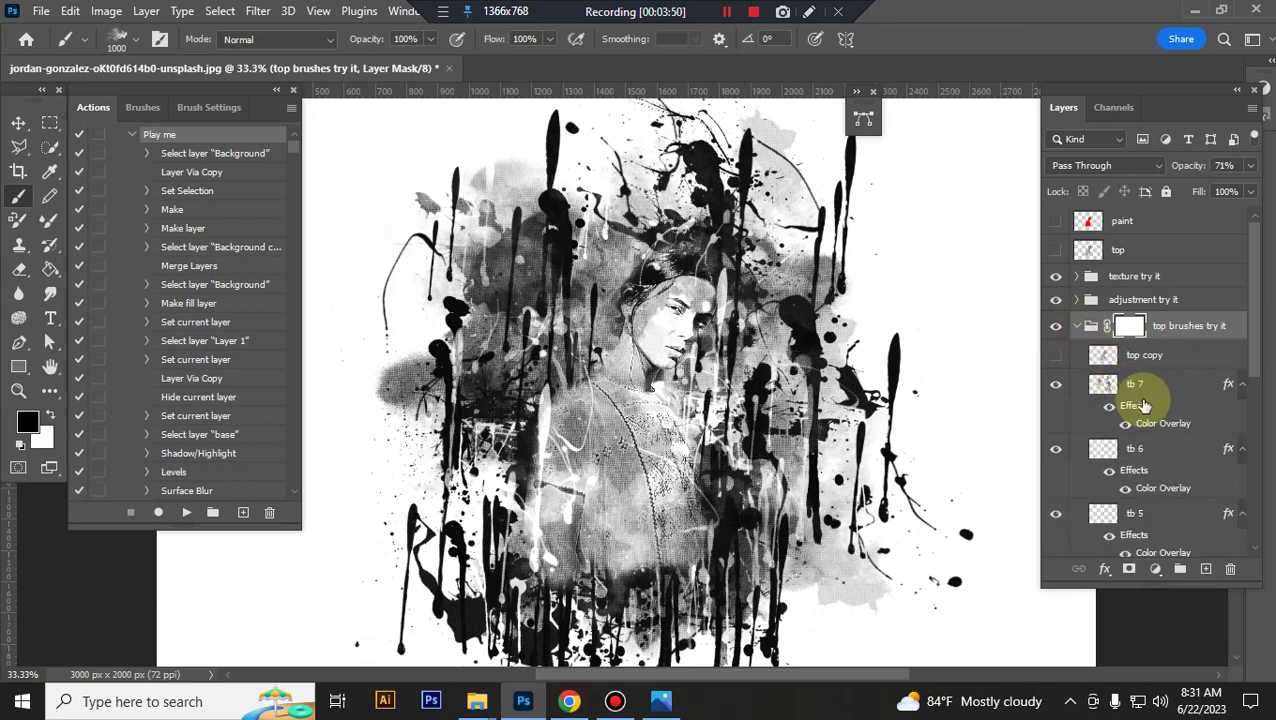
{"action": "left_click", "coordinate": [1112, 408]}
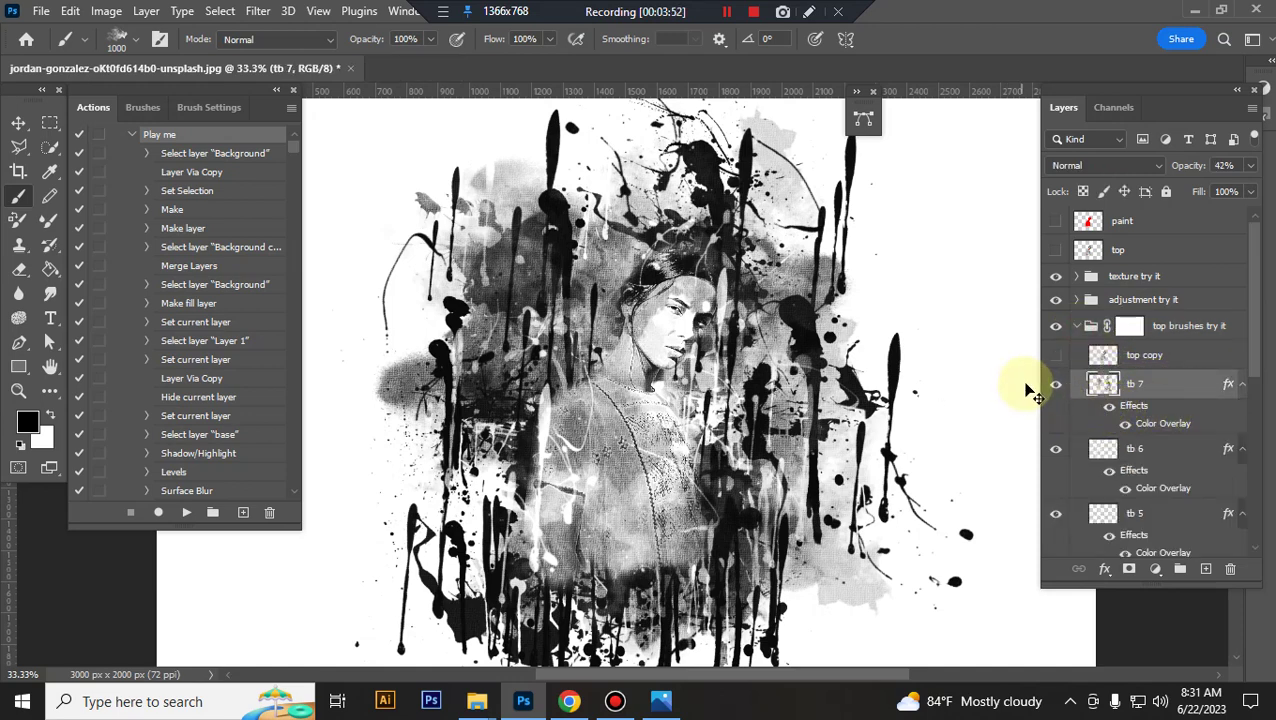
Shrink tb 7 to about 83% and fade it to 75% opacity.
{"action": "key", "text": "ctrl+t"}
{"action": "scroll", "coordinate": [361, 125], "scroll_direction": "up", "scroll_amount": 1}
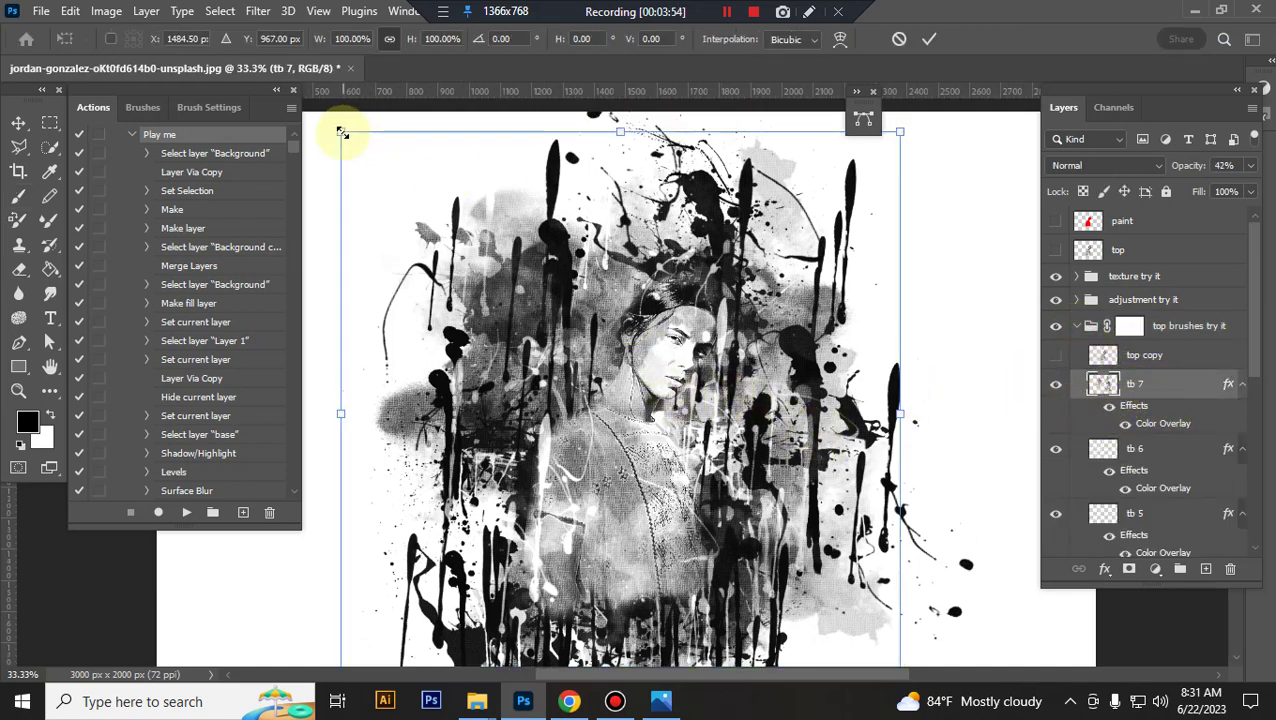
{"action": "left_click_drag", "start_coordinate": [342, 132], "coordinate": [388, 179]}
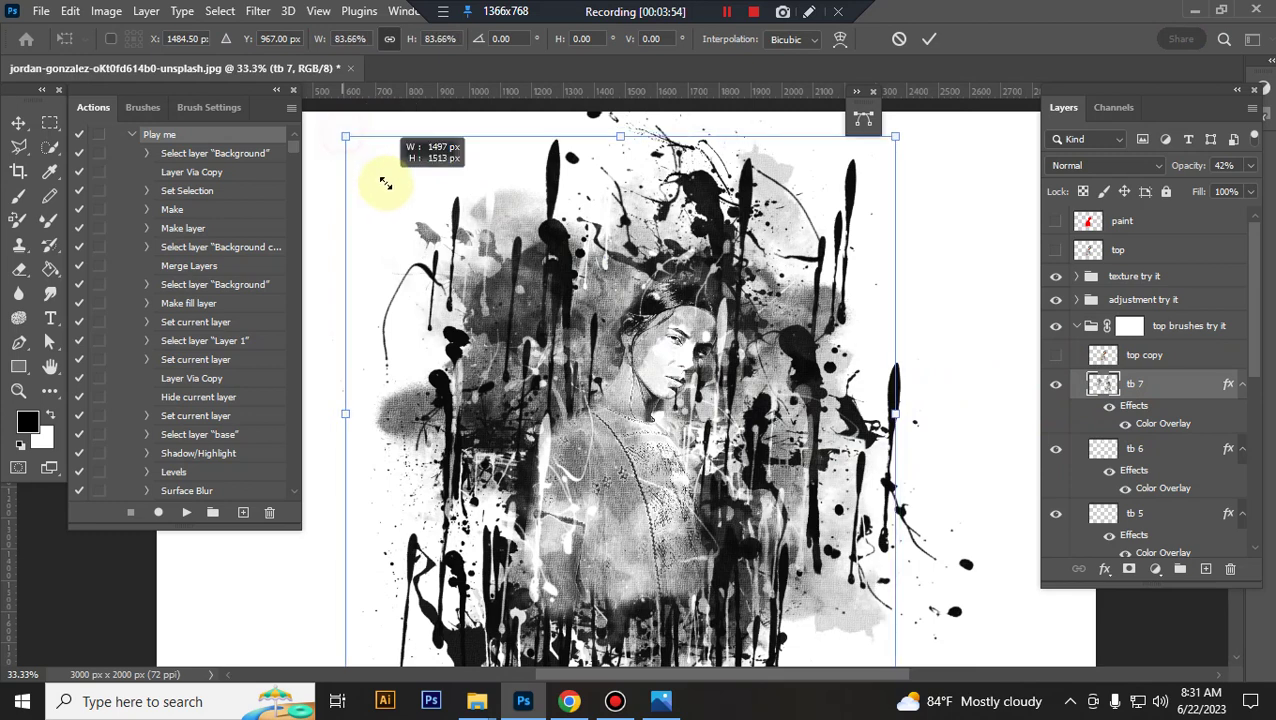
{"action": "double_click", "coordinate": [748, 265]}
{"action": "left_click", "coordinate": [1248, 166]}
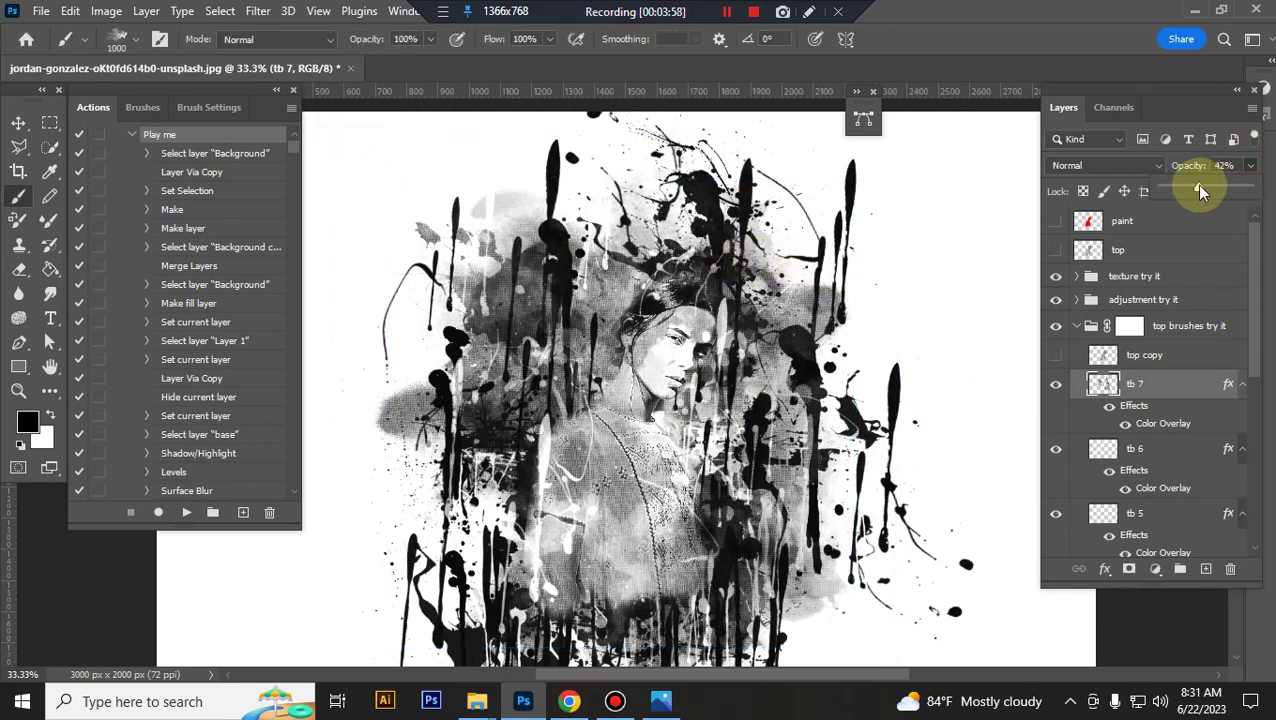
{"action": "left_click_drag", "start_coordinate": [1233, 190], "coordinate": [1229, 192]}
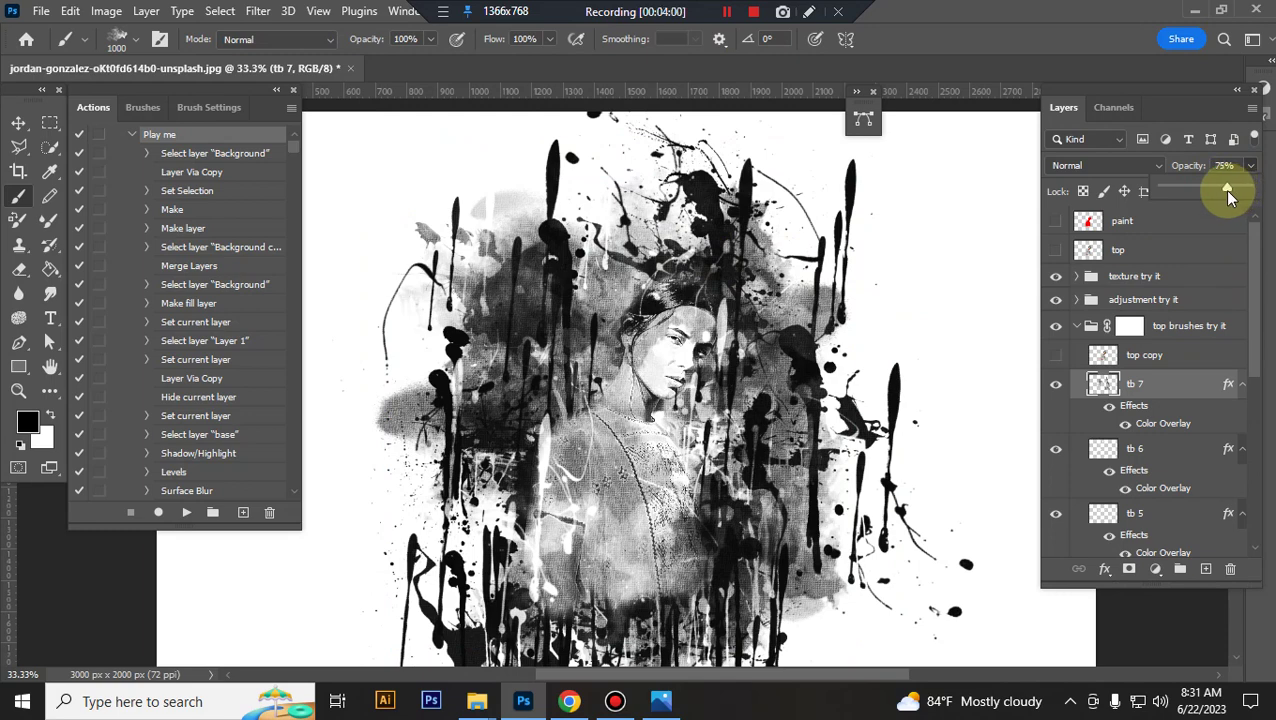
Shrink the tb 6 splatter layer to about 93%.
{"action": "scroll", "coordinate": [1160, 370], "scroll_direction": "down", "scroll_amount": 1}
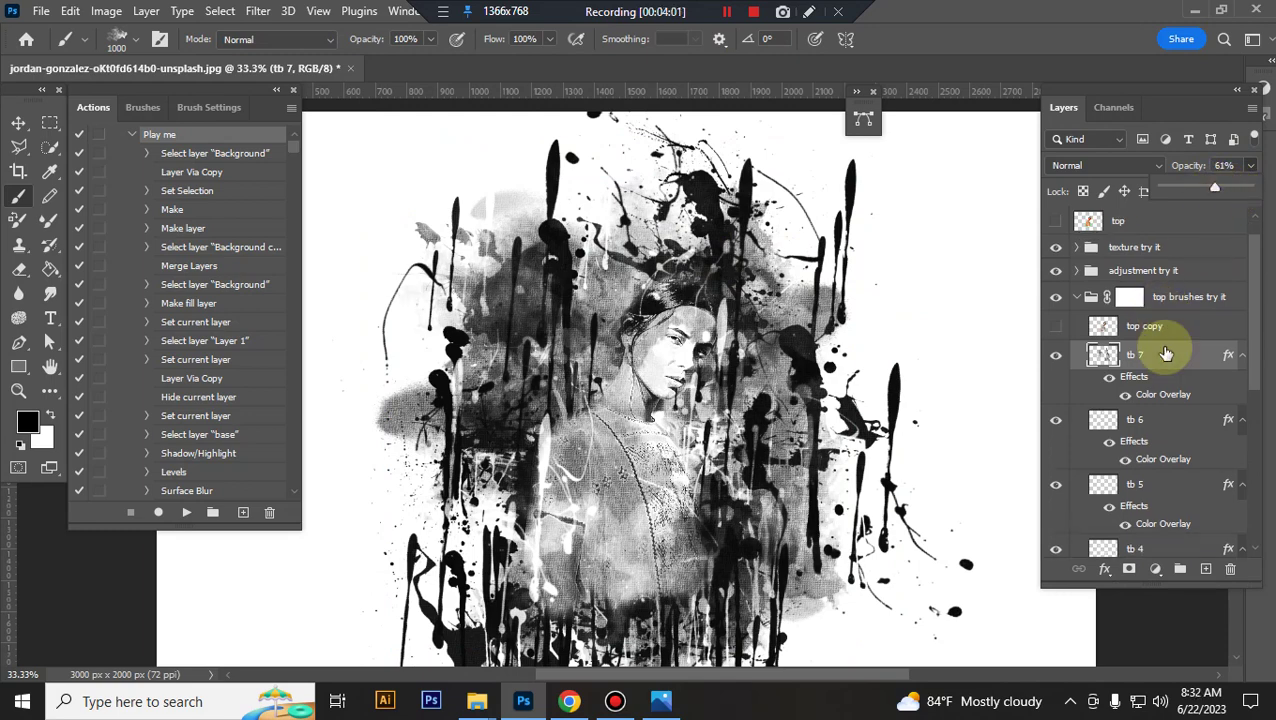
{"action": "scroll", "coordinate": [1160, 380], "scroll_direction": "down", "scroll_amount": 1}
{"action": "left_click", "coordinate": [1161, 400]}
{"action": "key", "text": "ctrl+t"}
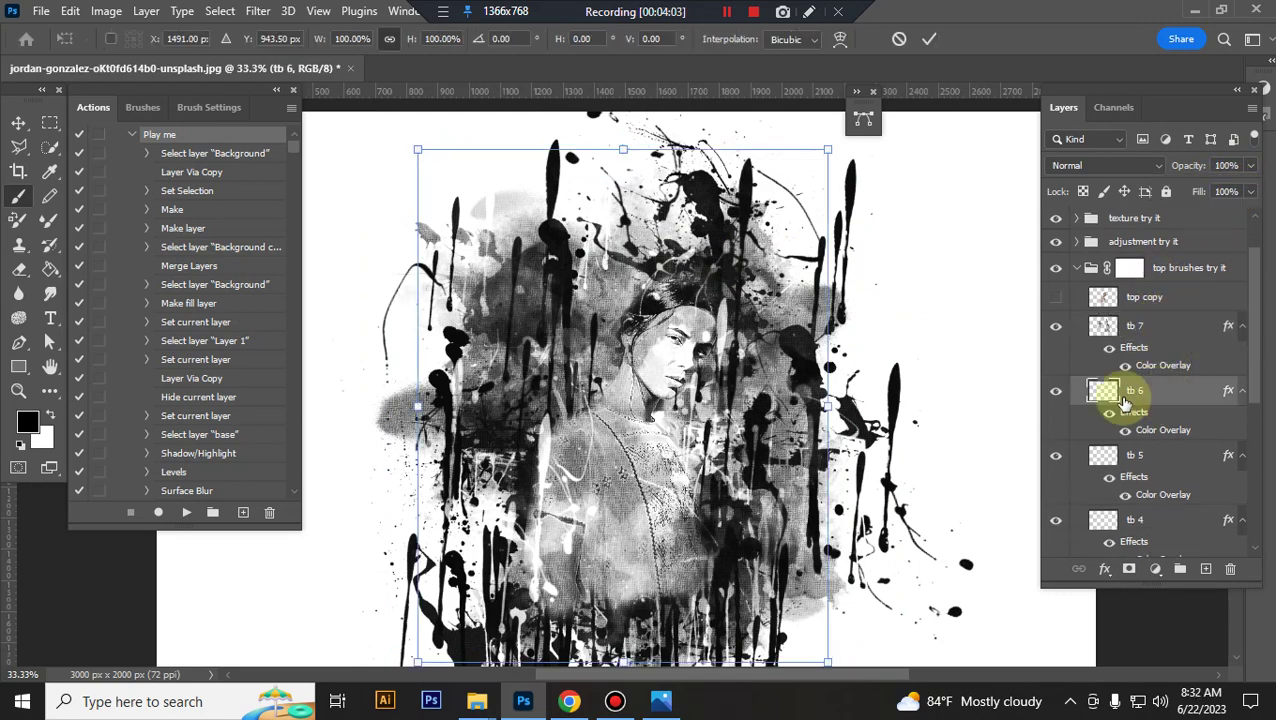
{"action": "left_click_drag", "start_coordinate": [422, 150], "coordinate": [434, 167]}
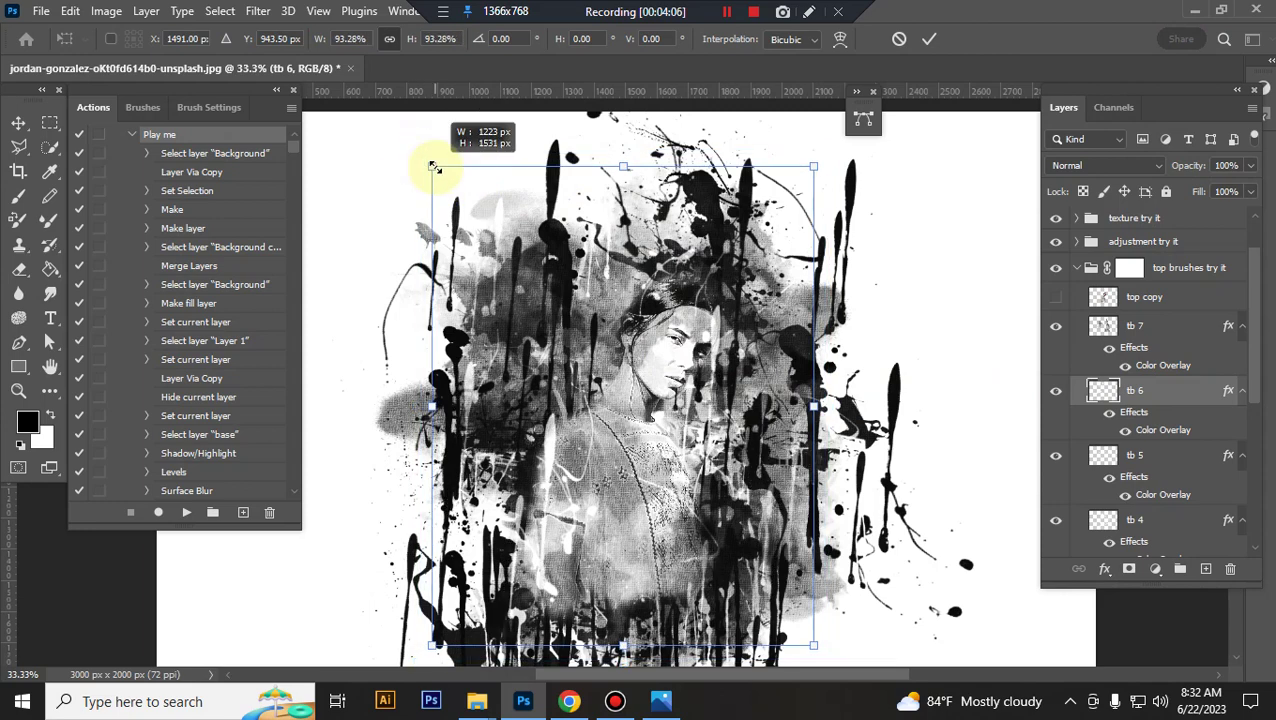
{"action": "key", "text": "Return"}
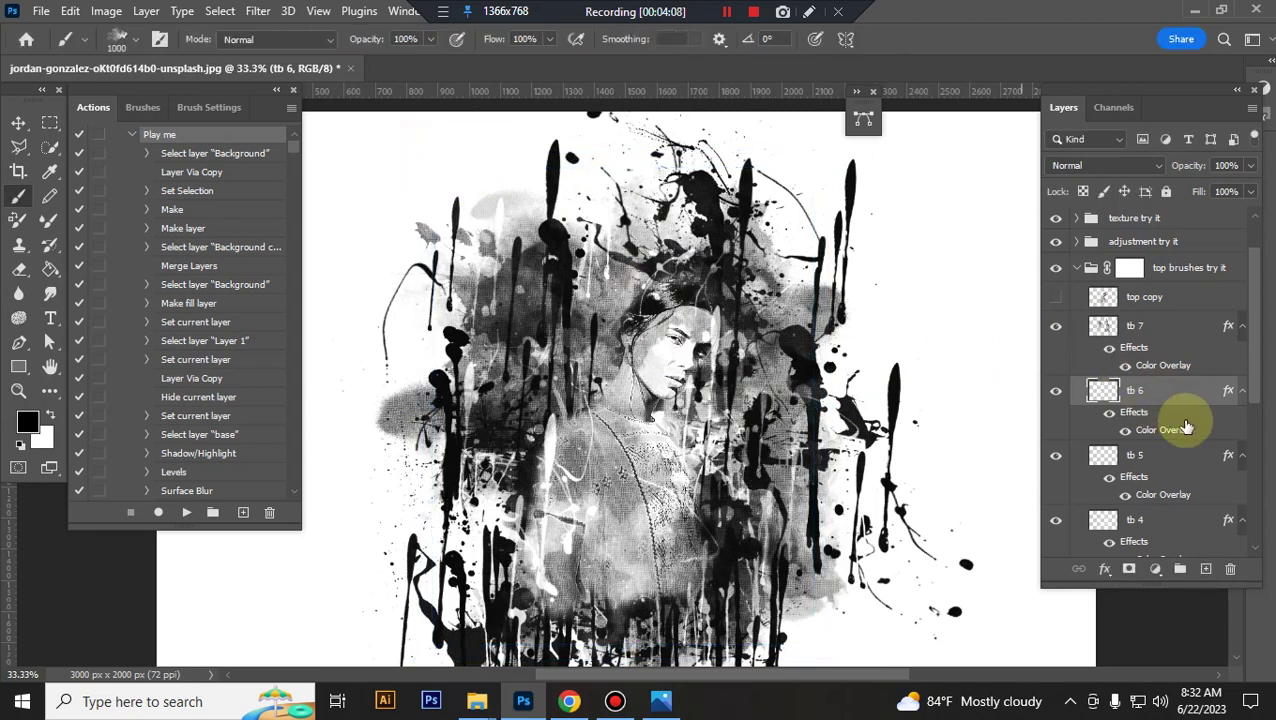
Shrink tb 5 to about 96% and tb 4 to about 95%.
{"action": "scroll", "coordinate": [1165, 410], "scroll_direction": "down", "scroll_amount": 2}
{"action": "left_click", "coordinate": [1165, 405]}
{"action": "left_click", "coordinate": [1156, 350]}
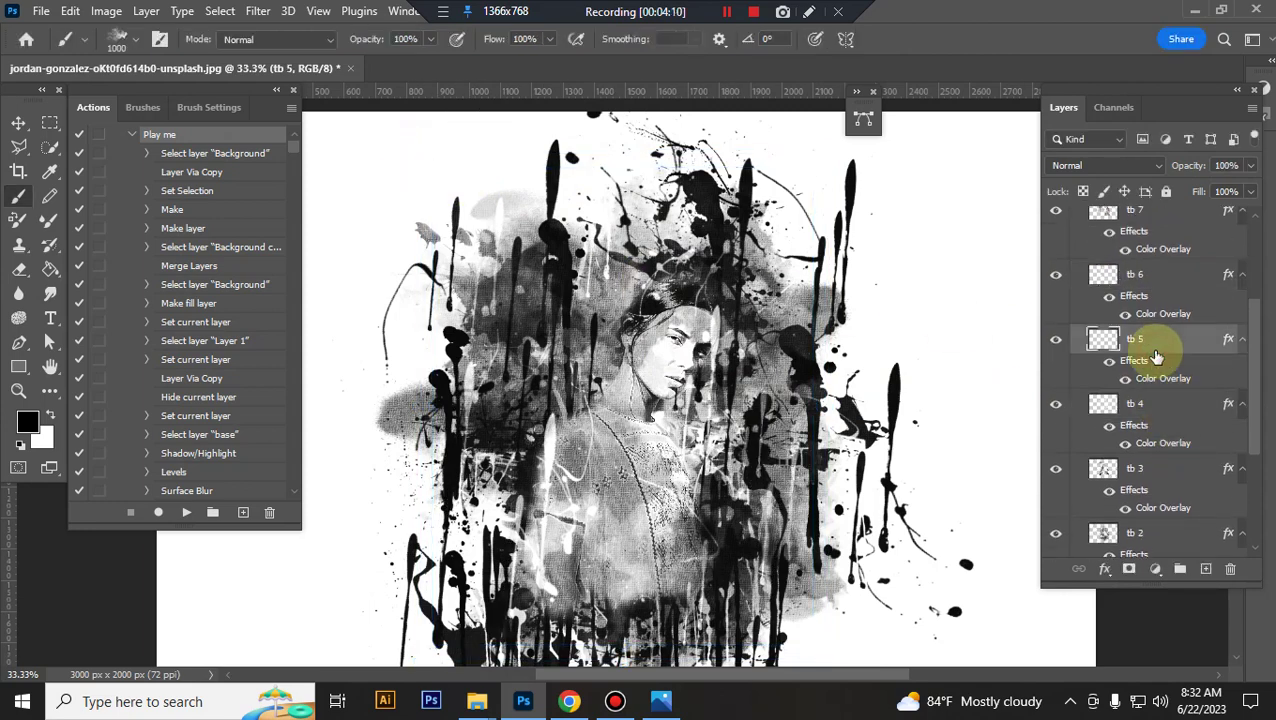
{"action": "key", "text": "ctrl+t"}
{"action": "left_click_drag", "start_coordinate": [900, 116], "coordinate": [900, 142]}
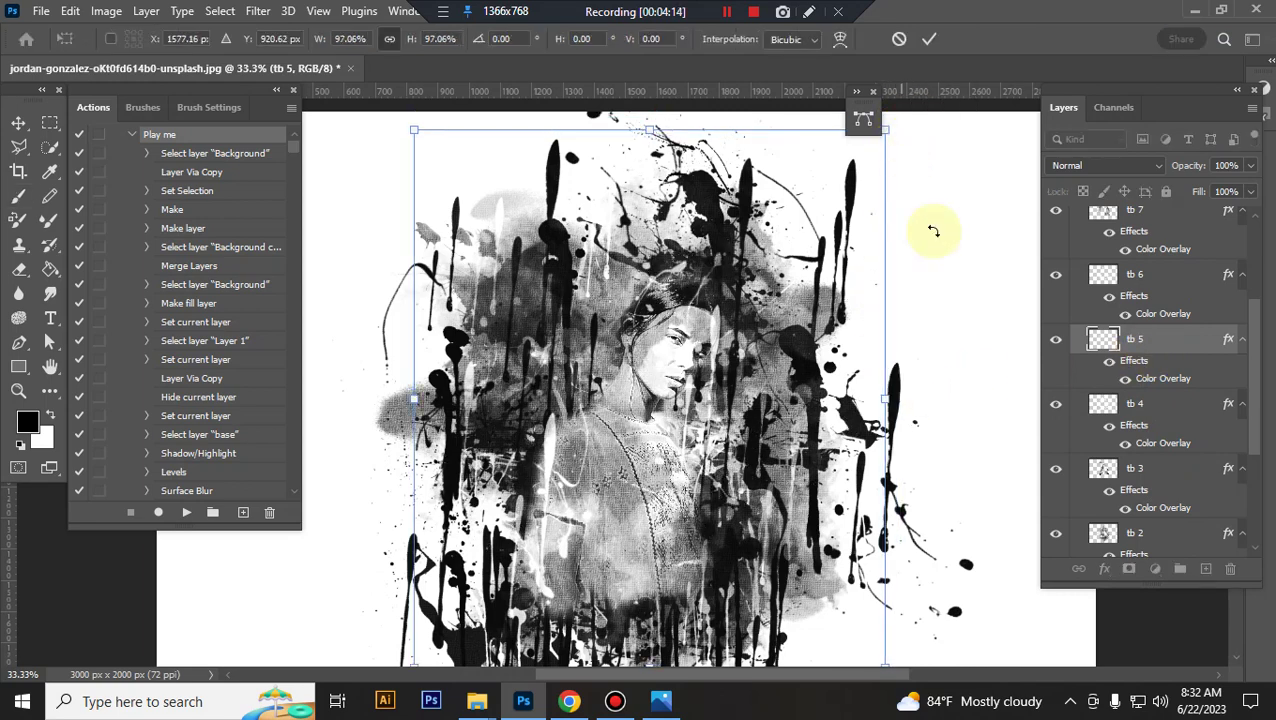
{"action": "key", "text": "Return"}
{"action": "left_click", "coordinate": [1150, 405]}
{"action": "key", "text": "ctrl+t"}
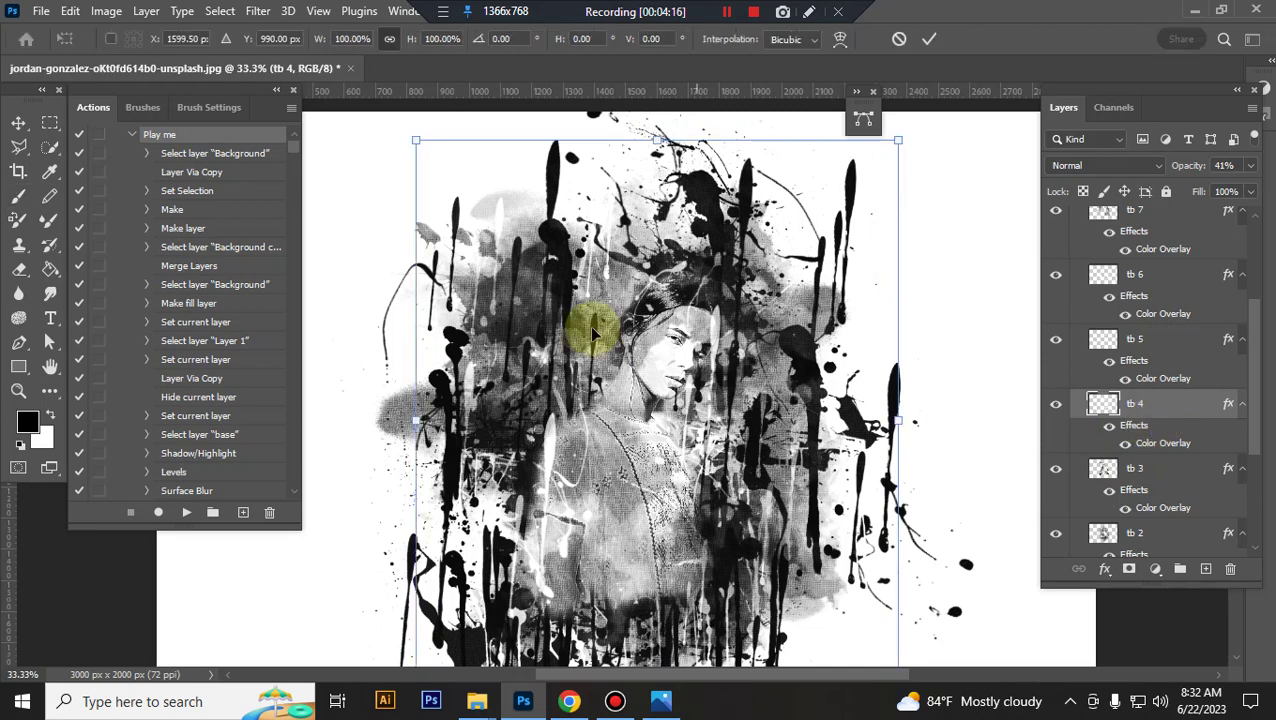
{"action": "left_click_drag", "start_coordinate": [419, 150], "coordinate": [428, 157]}
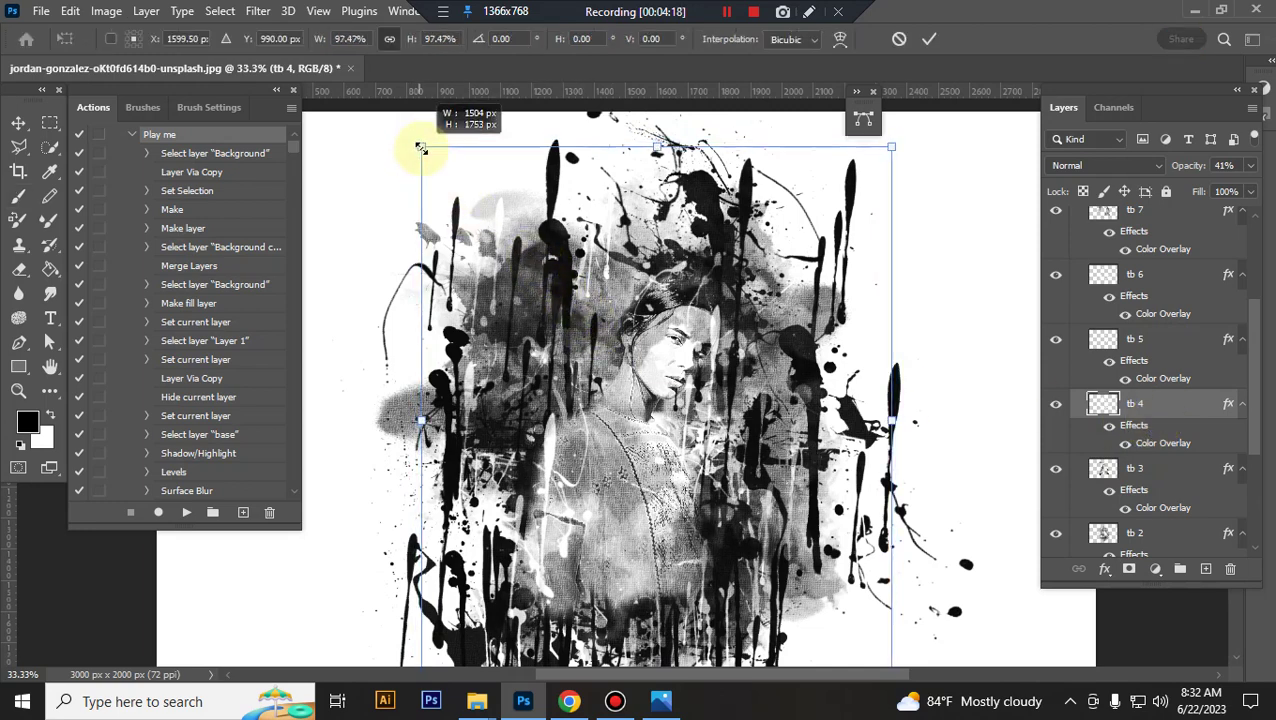
{"action": "key", "text": "Return"}
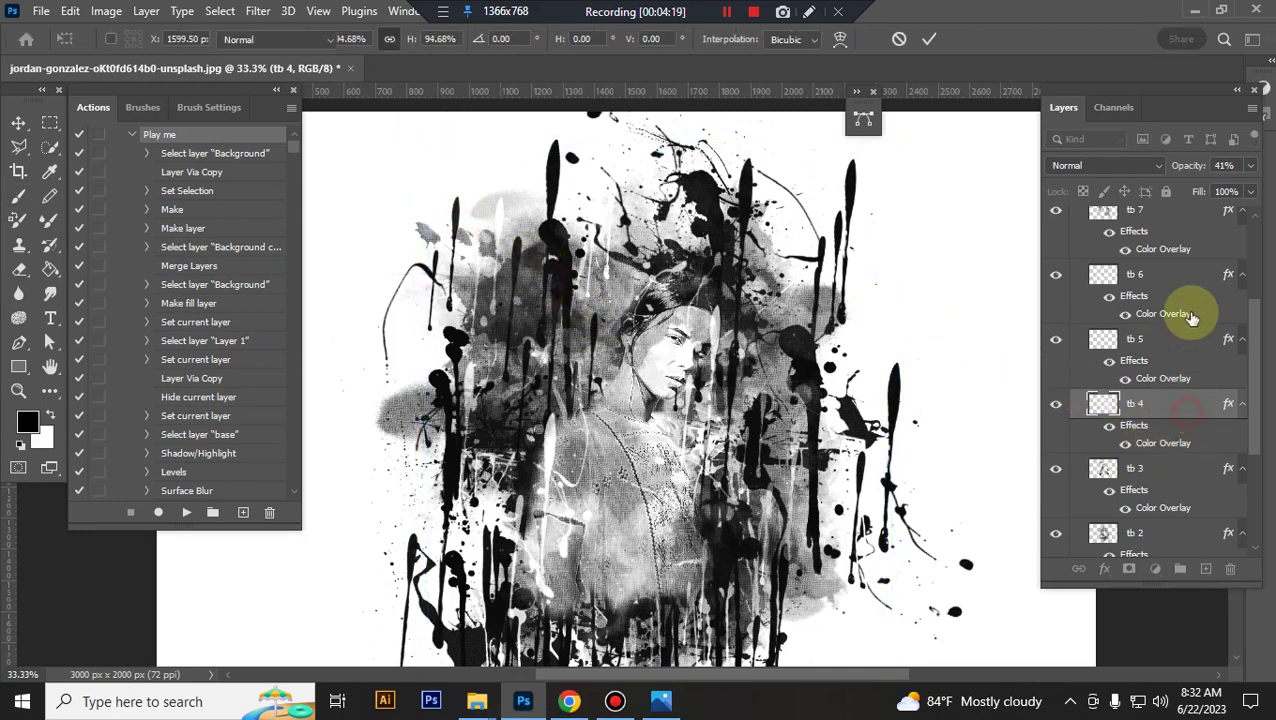
Set tb 4 to 72% opacity, then shrink tb 3 to about 95% at 55% opacity.
{"action": "left_click_drag", "start_coordinate": [1249, 166], "coordinate": [1224, 187]}
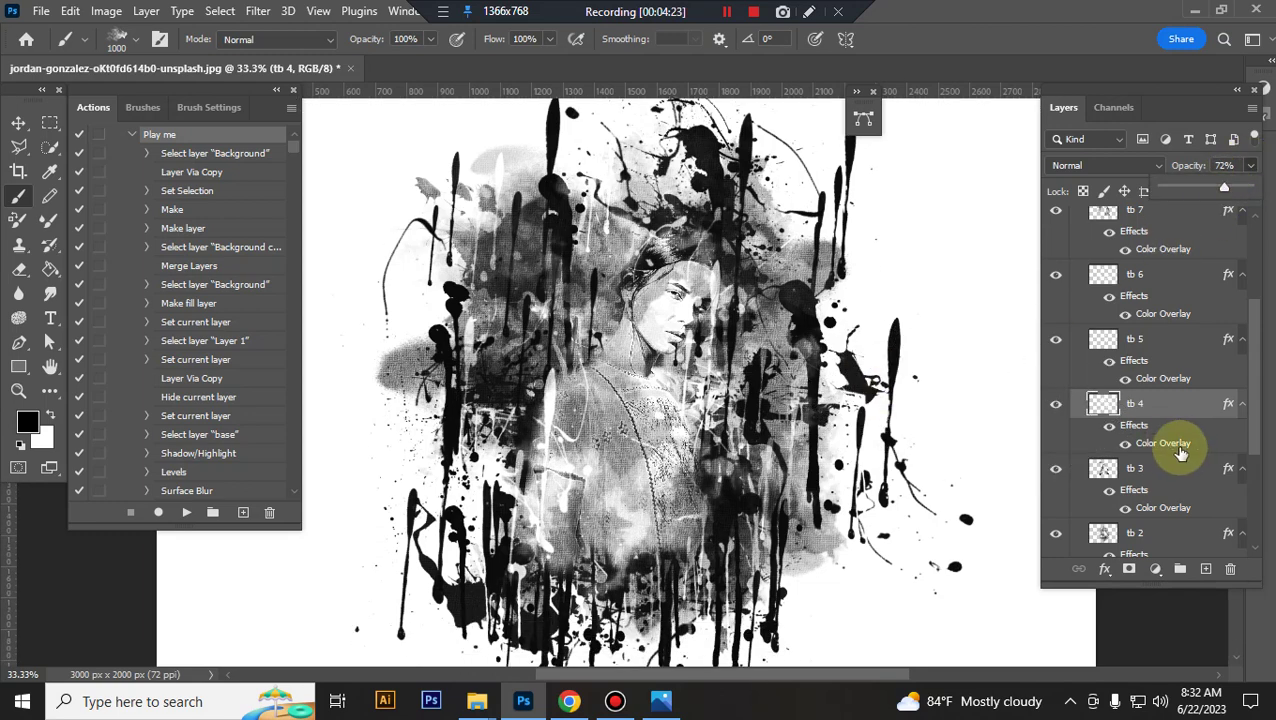
{"action": "left_click", "coordinate": [1170, 472]}
{"action": "key", "text": "ctrl+t"}
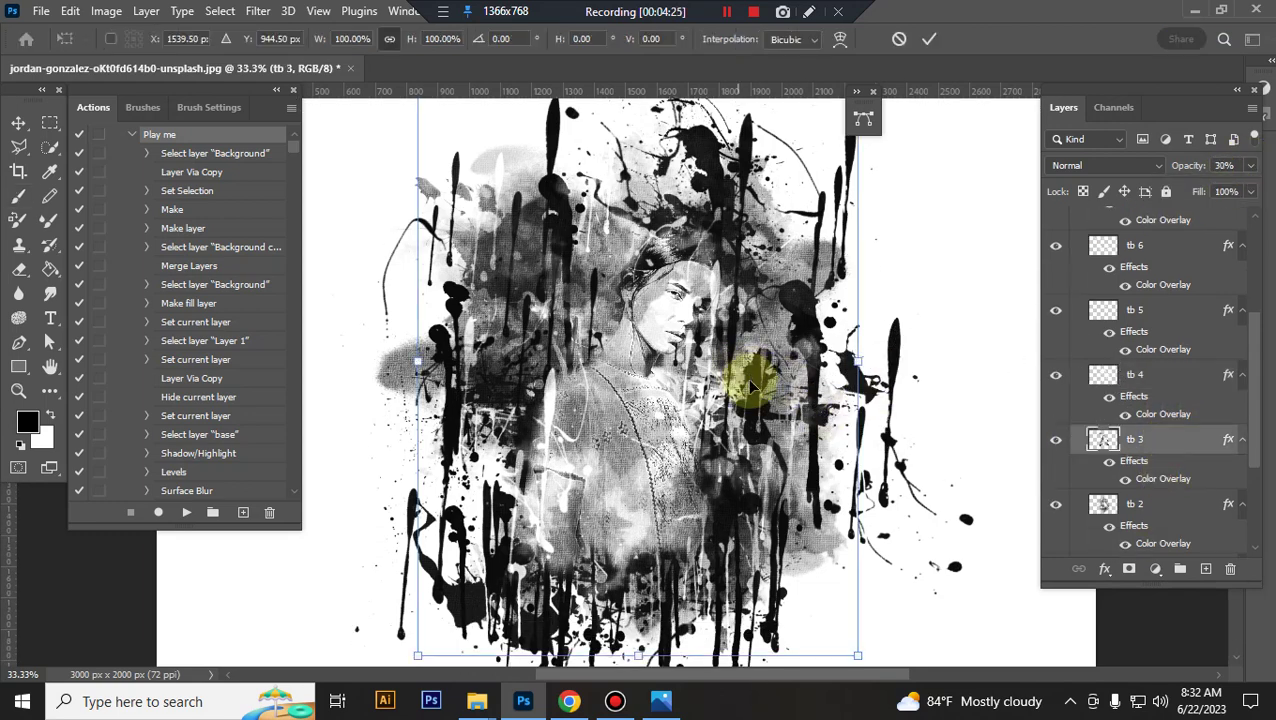
{"action": "scroll", "coordinate": [826, 242], "scroll_direction": "up", "scroll_amount": 2}
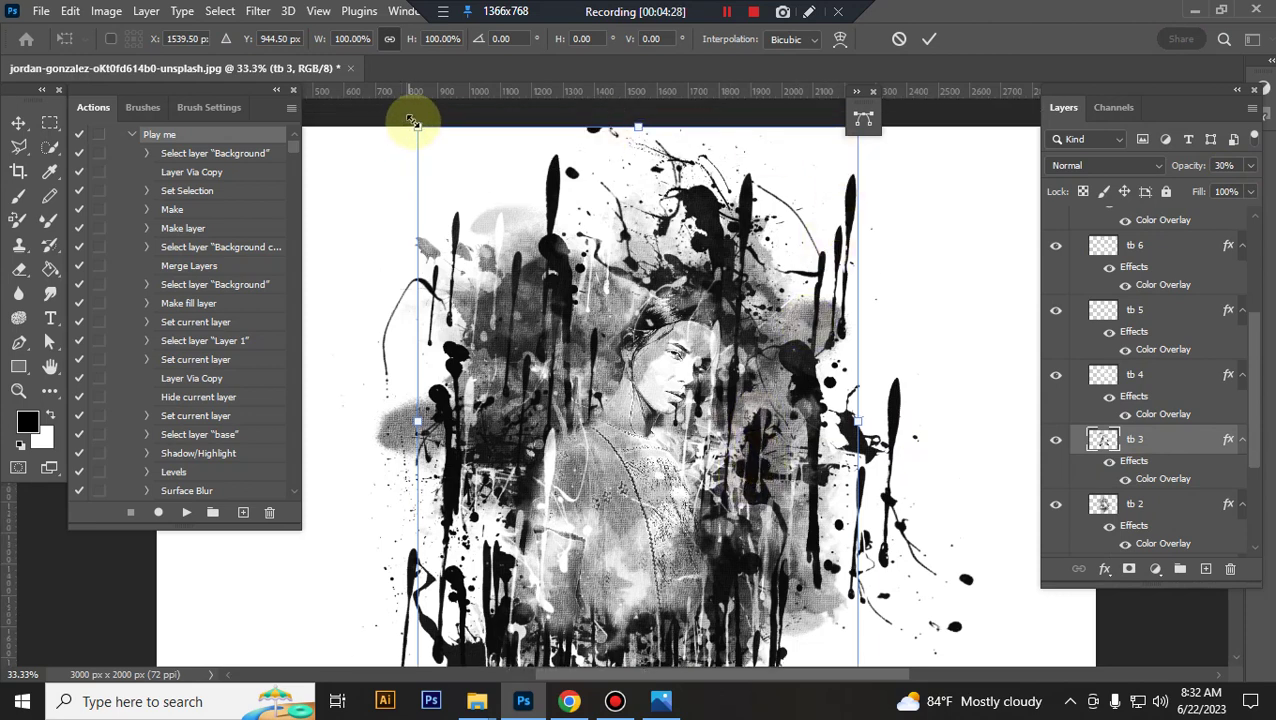
{"action": "left_click_drag", "start_coordinate": [412, 120], "coordinate": [425, 137]}
{"action": "key", "text": "Return"}
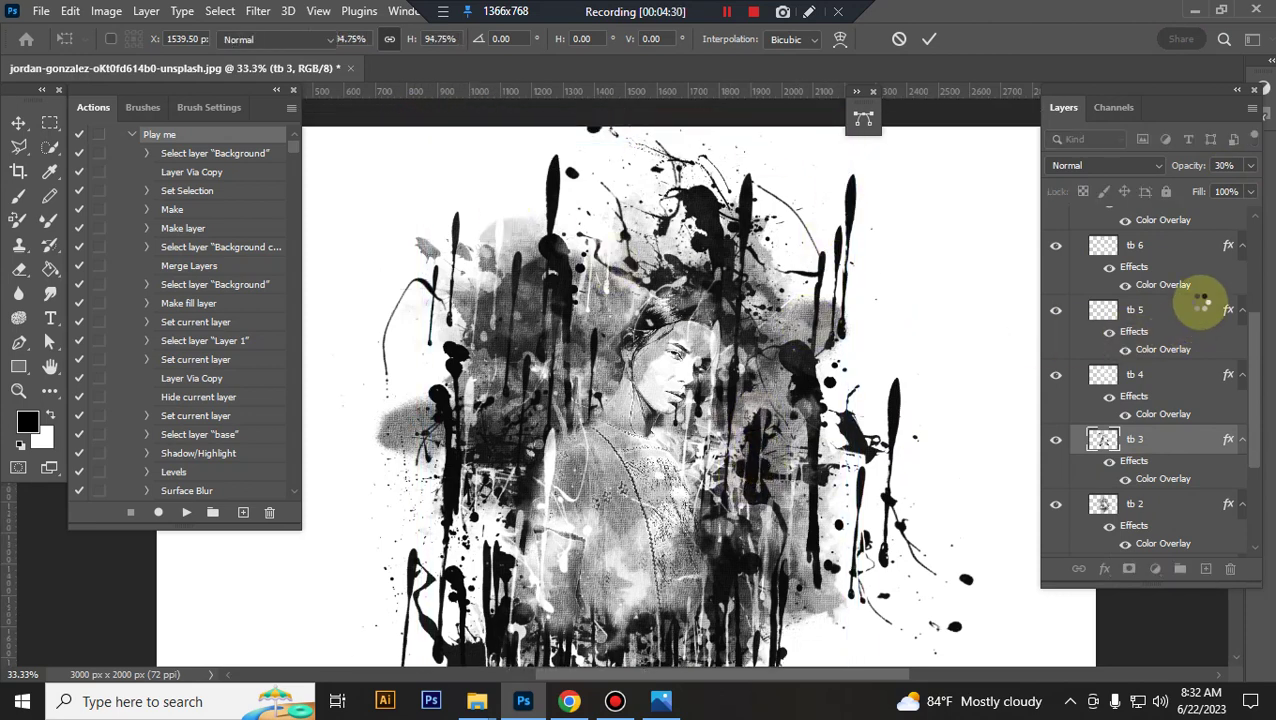
{"action": "left_click", "coordinate": [1250, 165]}
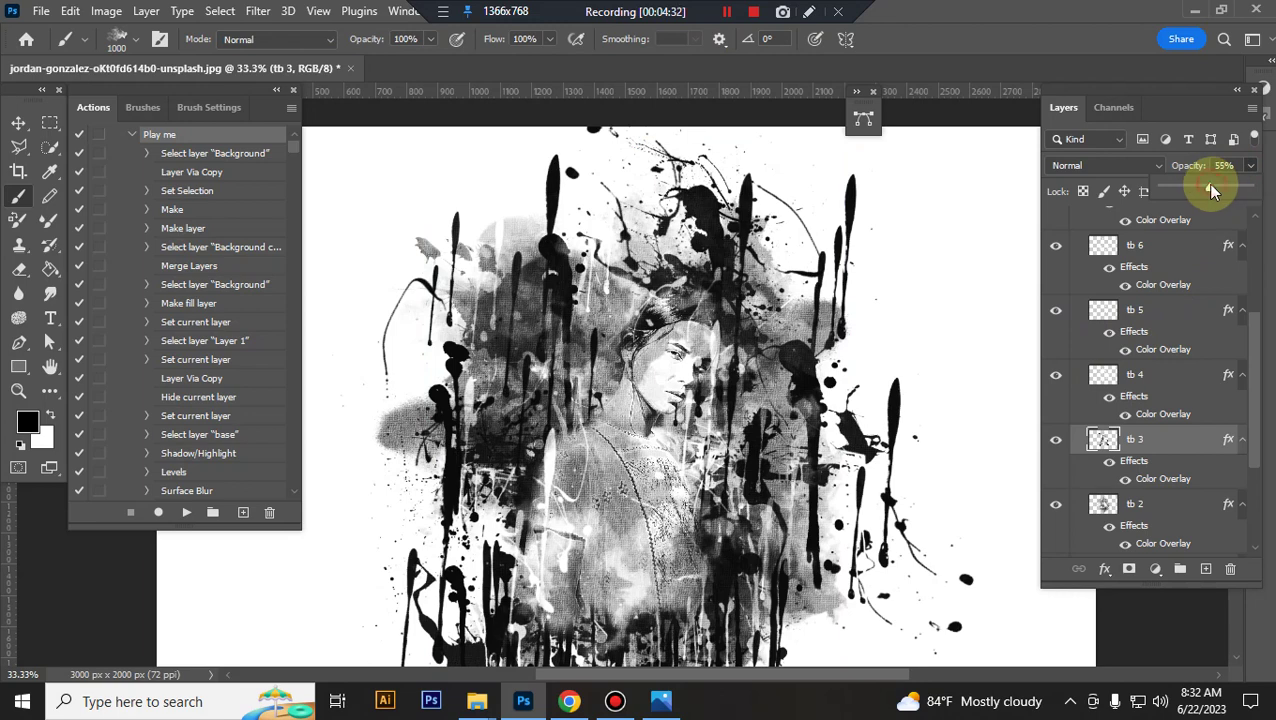
{"action": "scroll", "coordinate": [1130, 410], "scroll_direction": "down", "scroll_amount": 3}
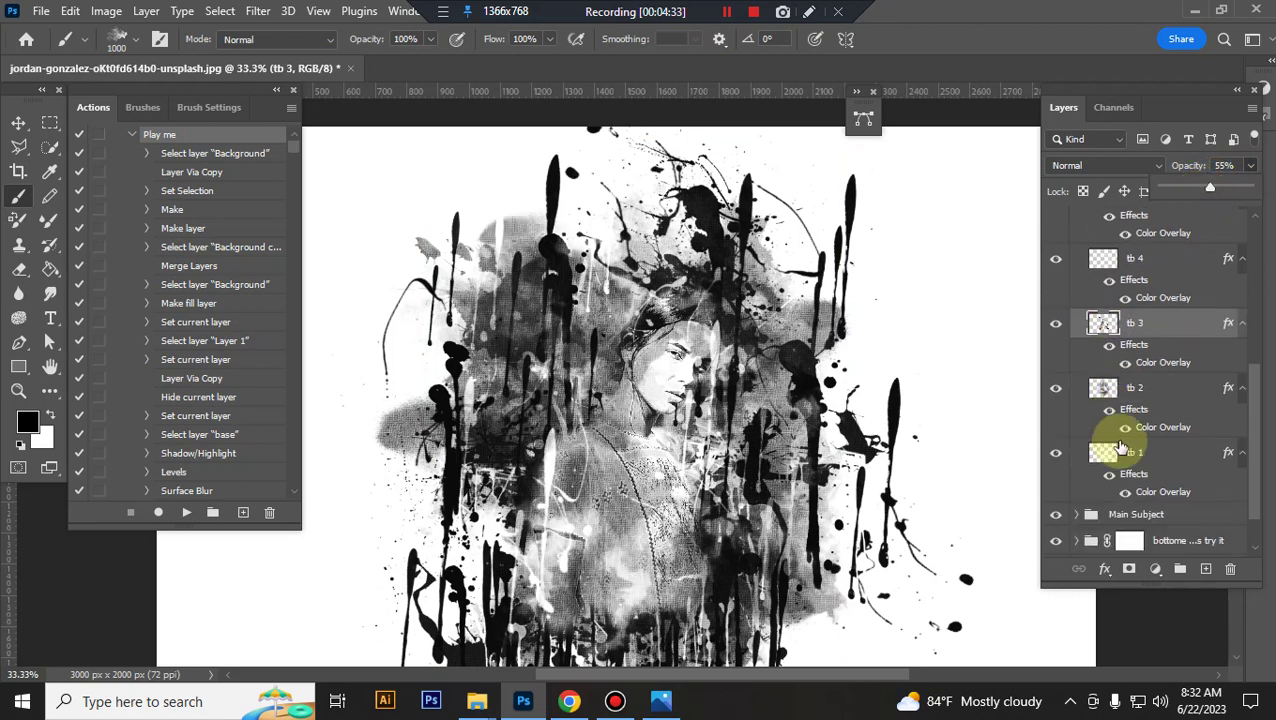
Transform tb 2 and tb 1, shrinking them to about 93% and 96%.
{"action": "left_click", "coordinate": [1158, 400]}
{"action": "key", "text": "ctrl+t"}
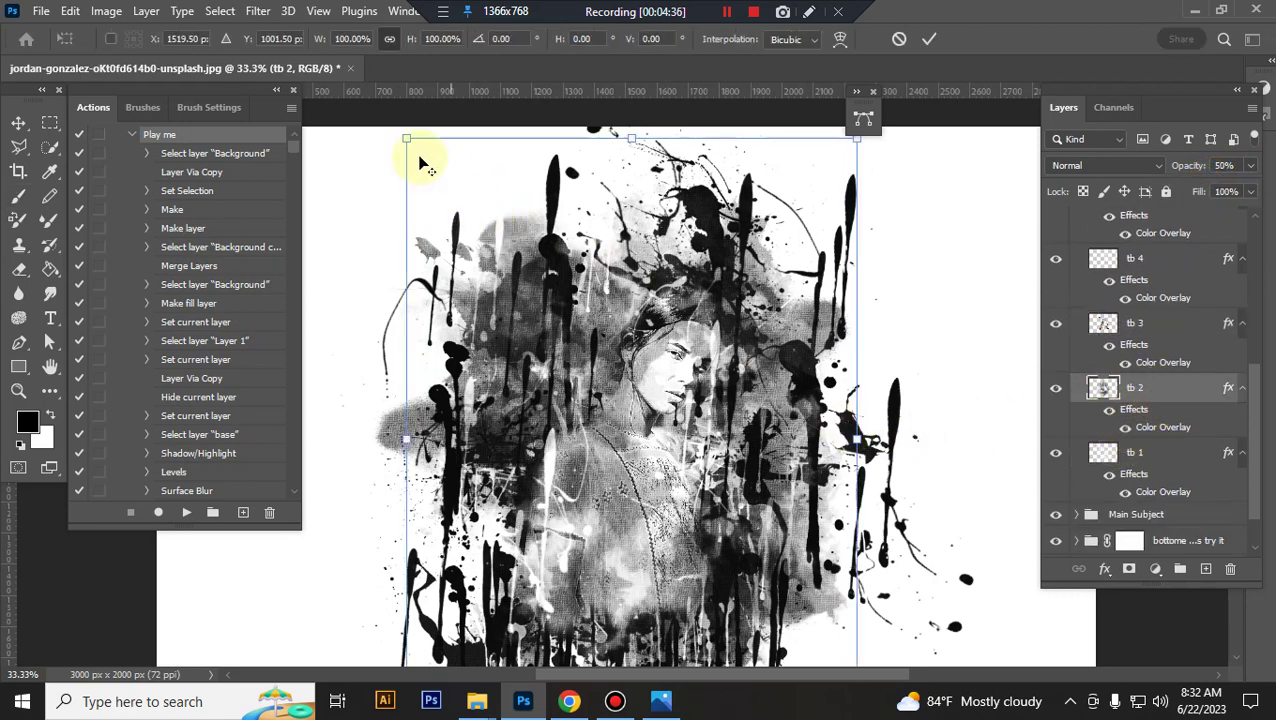
{"action": "key", "text": "Escape"}
{"action": "key", "text": "b"}
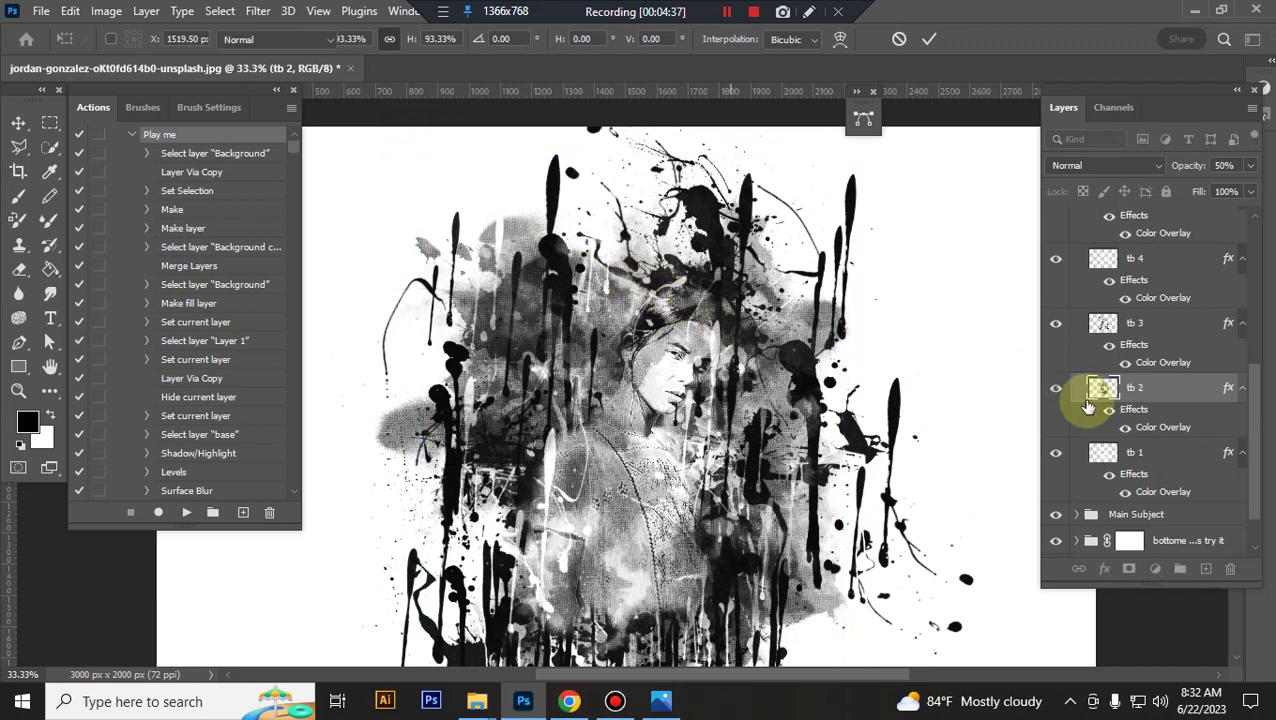
{"action": "scroll", "coordinate": [1120, 410], "scroll_direction": "down", "scroll_amount": 2}
{"action": "left_click", "coordinate": [1160, 408]}
{"action": "key", "text": "ctrl+t"}
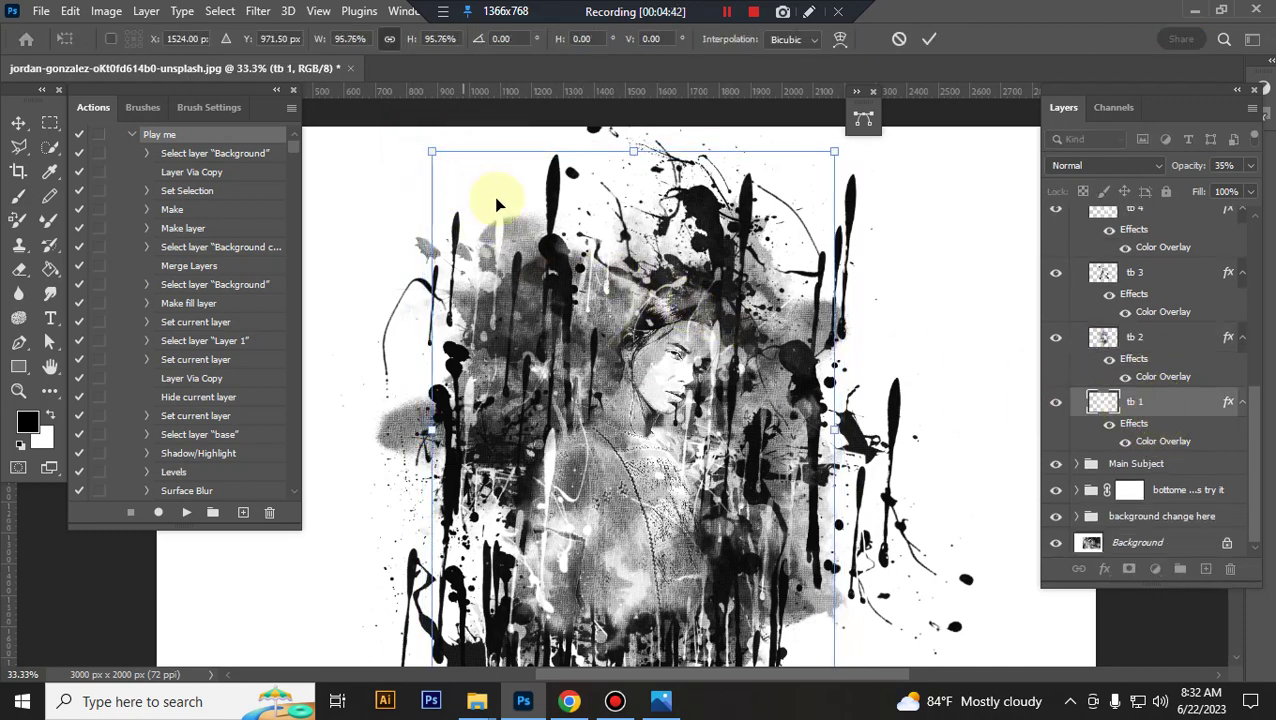
{"action": "key", "text": "Escape"}
{"action": "key", "text": "b"}
{"action": "scroll", "coordinate": [1130, 318], "scroll_direction": "up", "scroll_amount": 2}
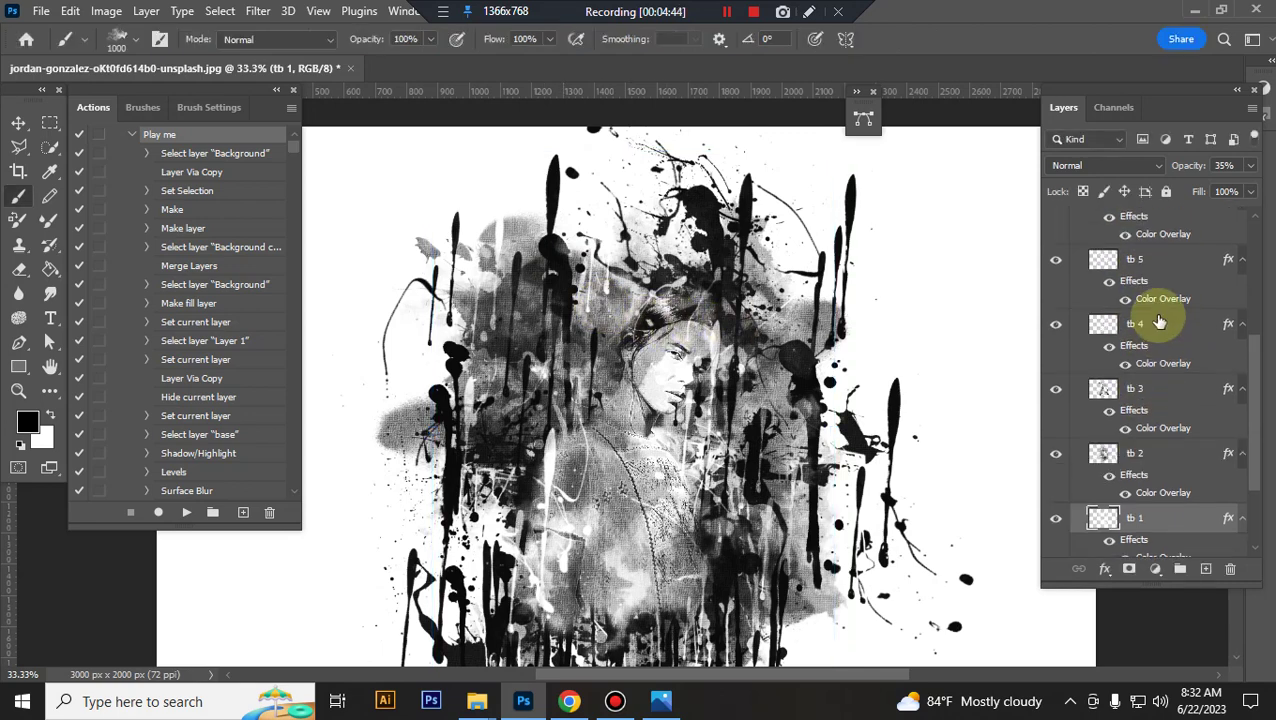
{"action": "scroll", "coordinate": [1099, 297], "scroll_direction": "up", "scroll_amount": 2}
Target the 'top brushes try it' group mask and clear the loaded selection.
{"action": "left_click", "coordinate": [1076, 217]}
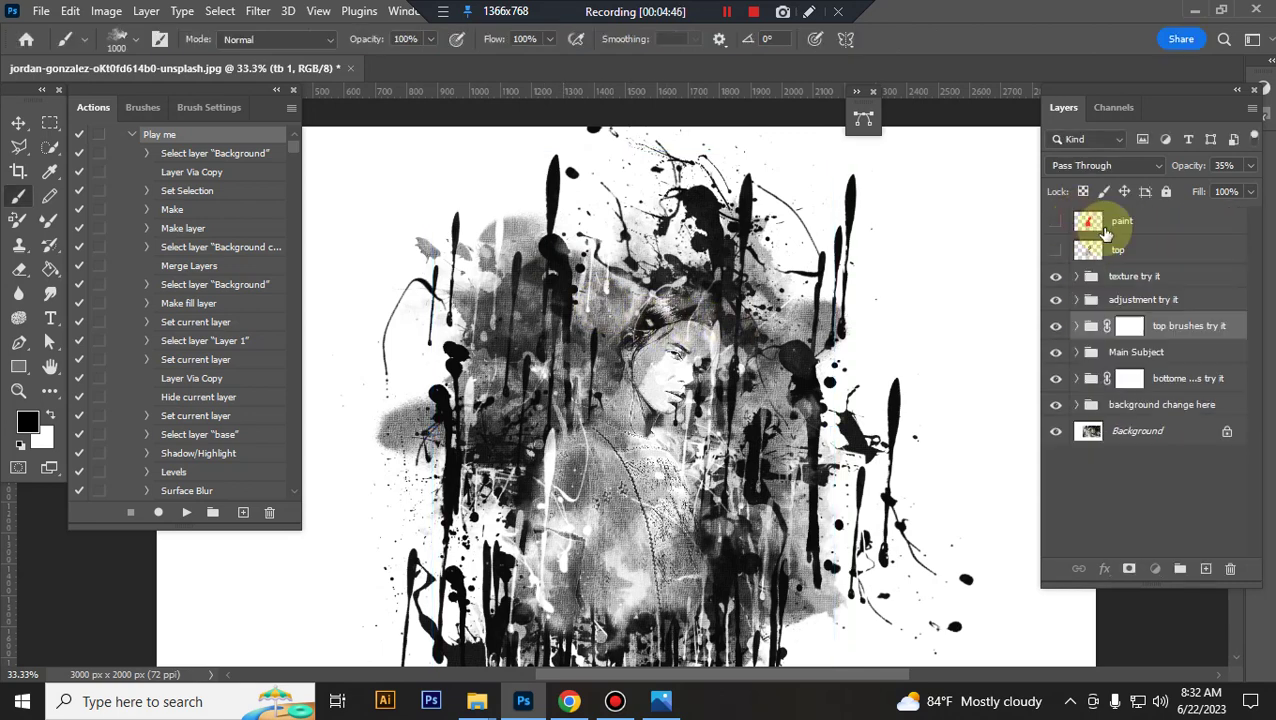
{"action": "left_click", "coordinate": [1092, 326]}
{"action": "left_click", "coordinate": [1130, 338], "text": "ctrl"}
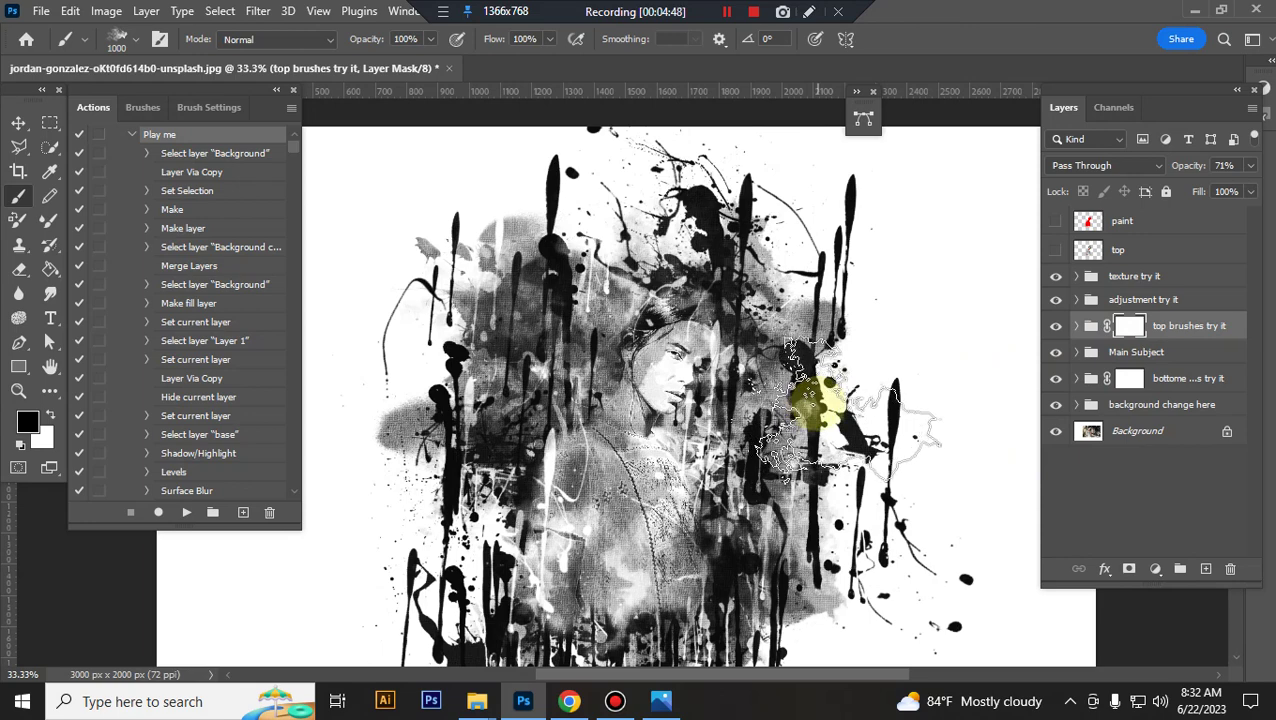
{"action": "key", "text": "ctrl+d"}
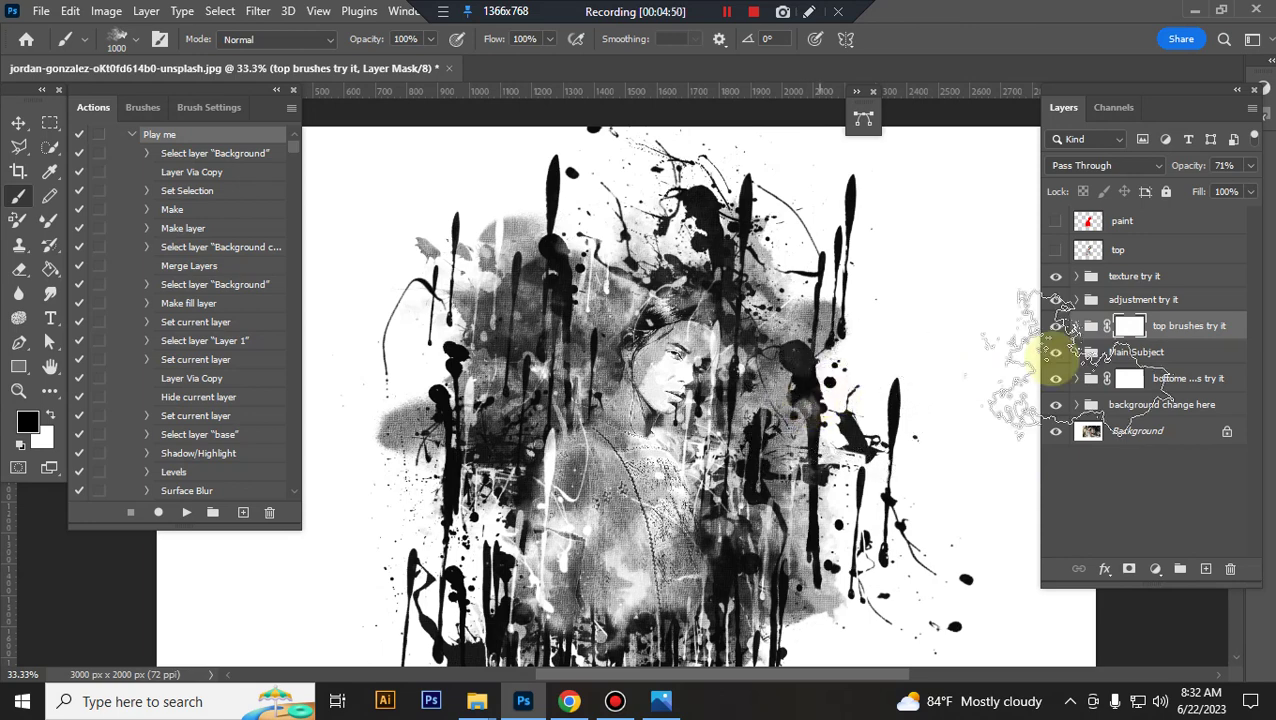
Paint black with a 700 px brush over the face on the group mask.
{"action": "left_click", "coordinate": [1130, 326]}
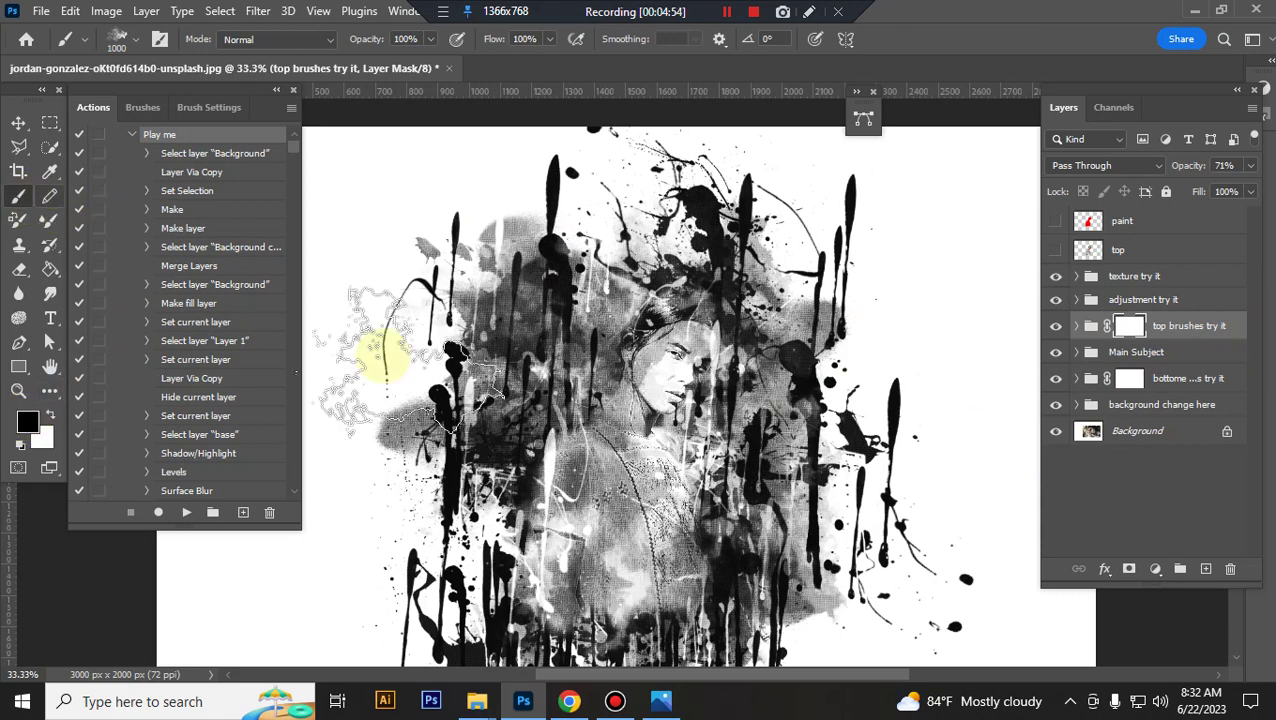
{"action": "scroll", "coordinate": [655, 425], "scroll_direction": "down", "scroll_amount": 1}
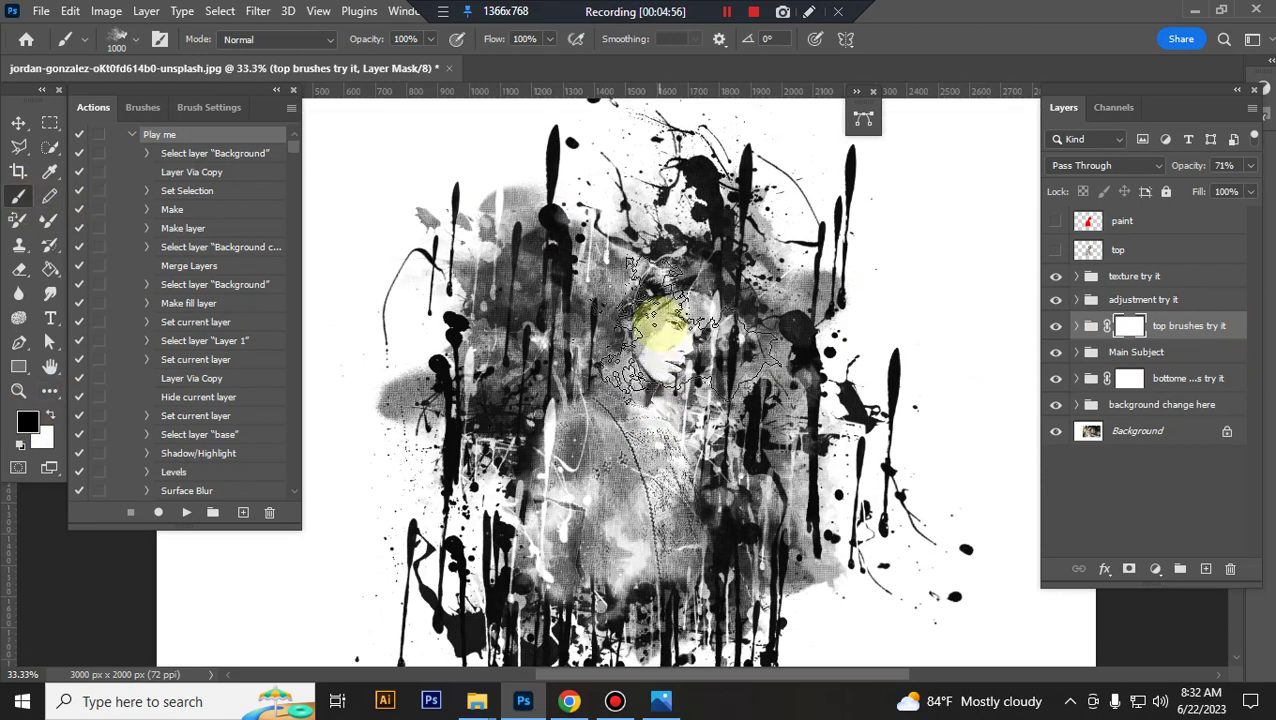
{"action": "key", "text": "bracketleft"}
{"action": "key", "text": "bracketleft"}
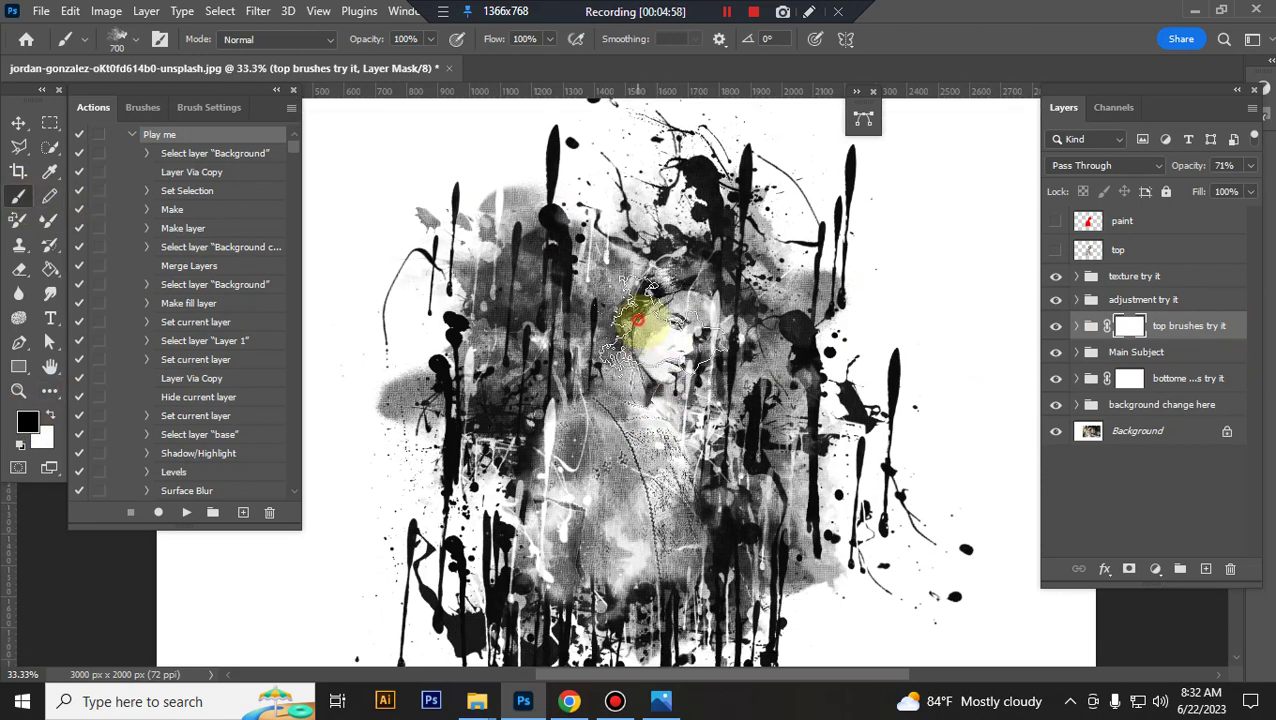
{"action": "key", "text": "bracketleft"}
{"action": "mouse_move", "coordinate": [662, 306]}
{"action": "left_mouse_down"}
{"action": "mouse_move", "coordinate": [675, 300]}
{"action": "mouse_move", "coordinate": [585, 487]}
{"action": "mouse_move", "coordinate": [843, 612]}
{"action": "left_mouse_up"}
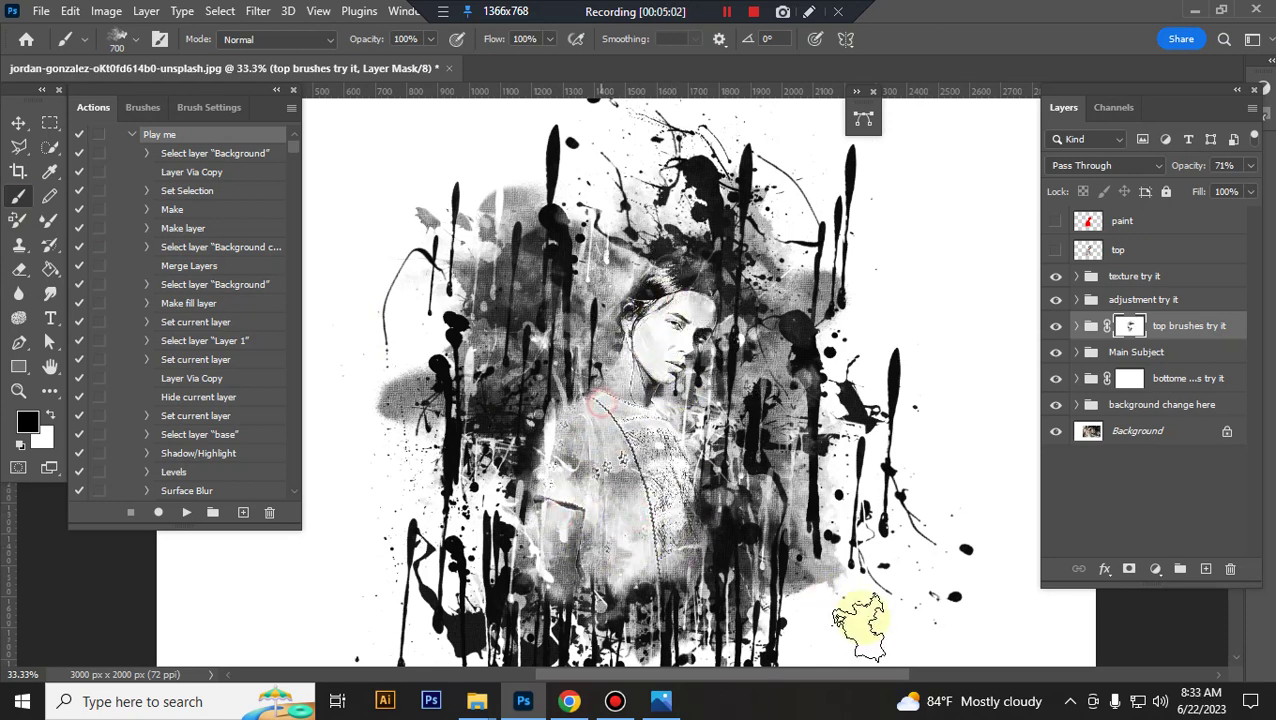
{"action": "left_click", "coordinate": [1097, 354]}
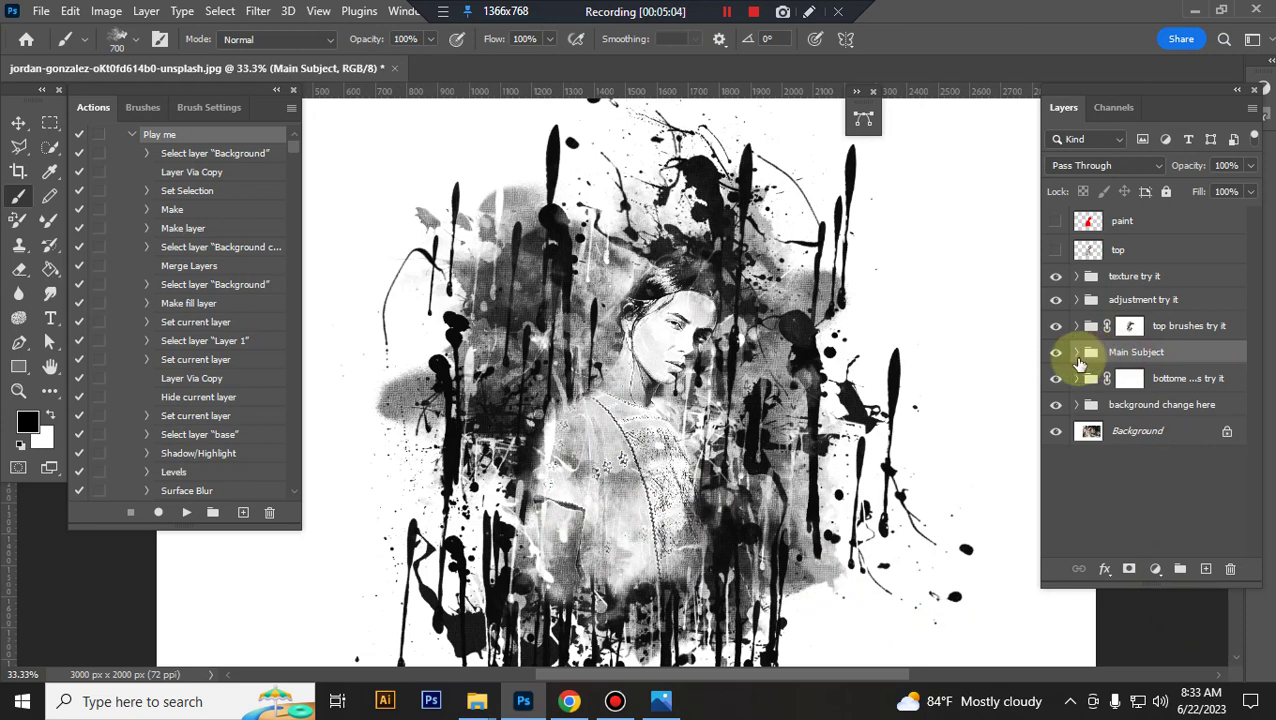
Expand Main Subject and toggle the line layer and Black & White adjustment to compare.
{"action": "left_click", "coordinate": [1077, 352]}
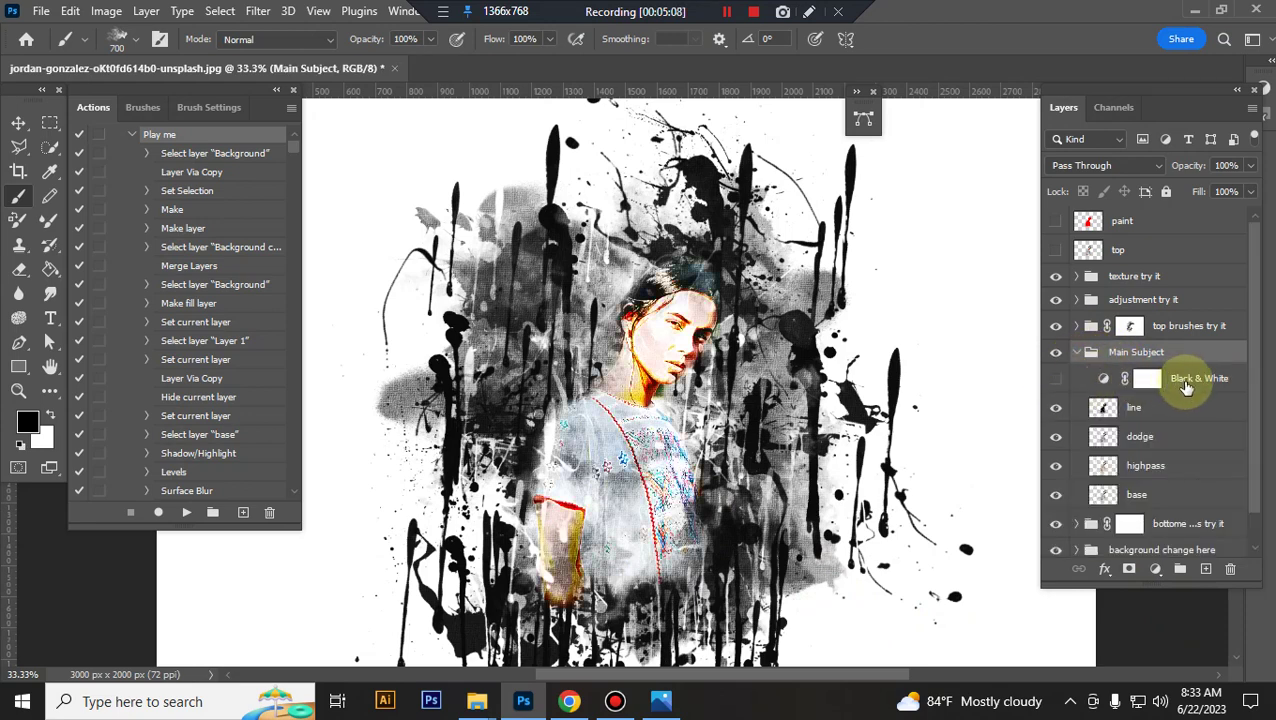
{"action": "left_click", "coordinate": [1058, 408]}
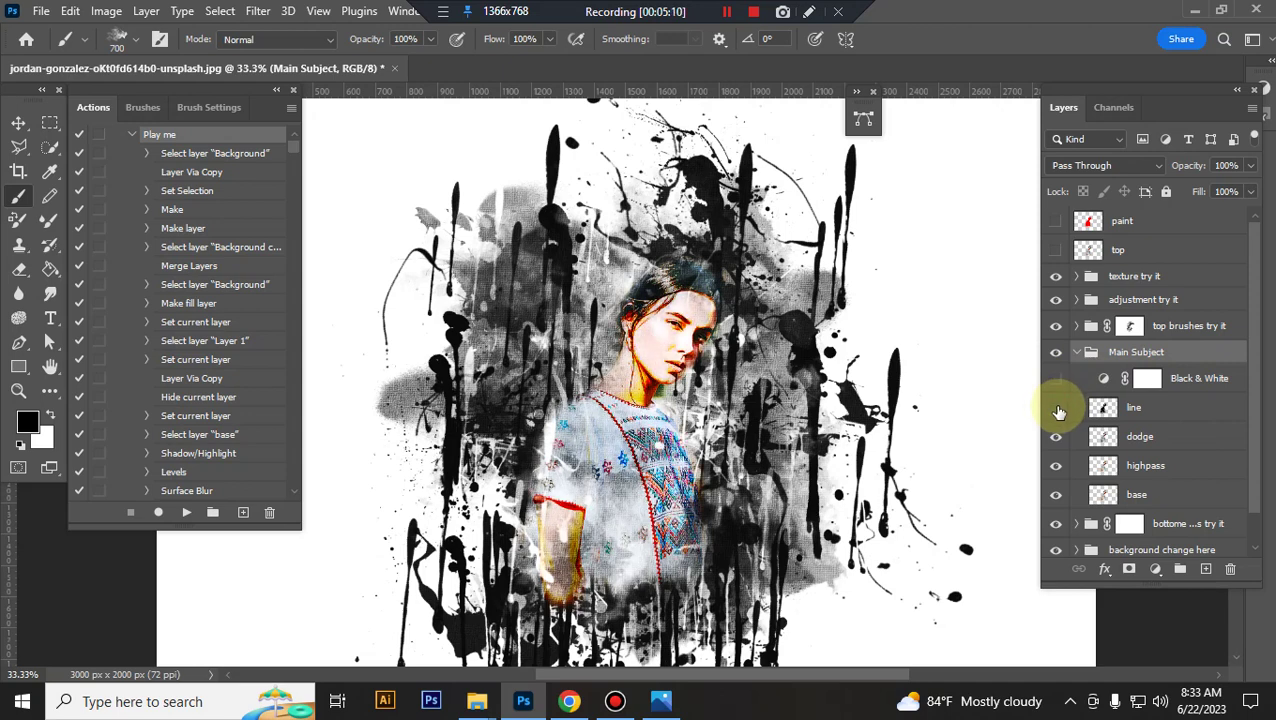
{"action": "left_click", "coordinate": [1058, 410]}
{"action": "left_click", "coordinate": [1057, 380]}
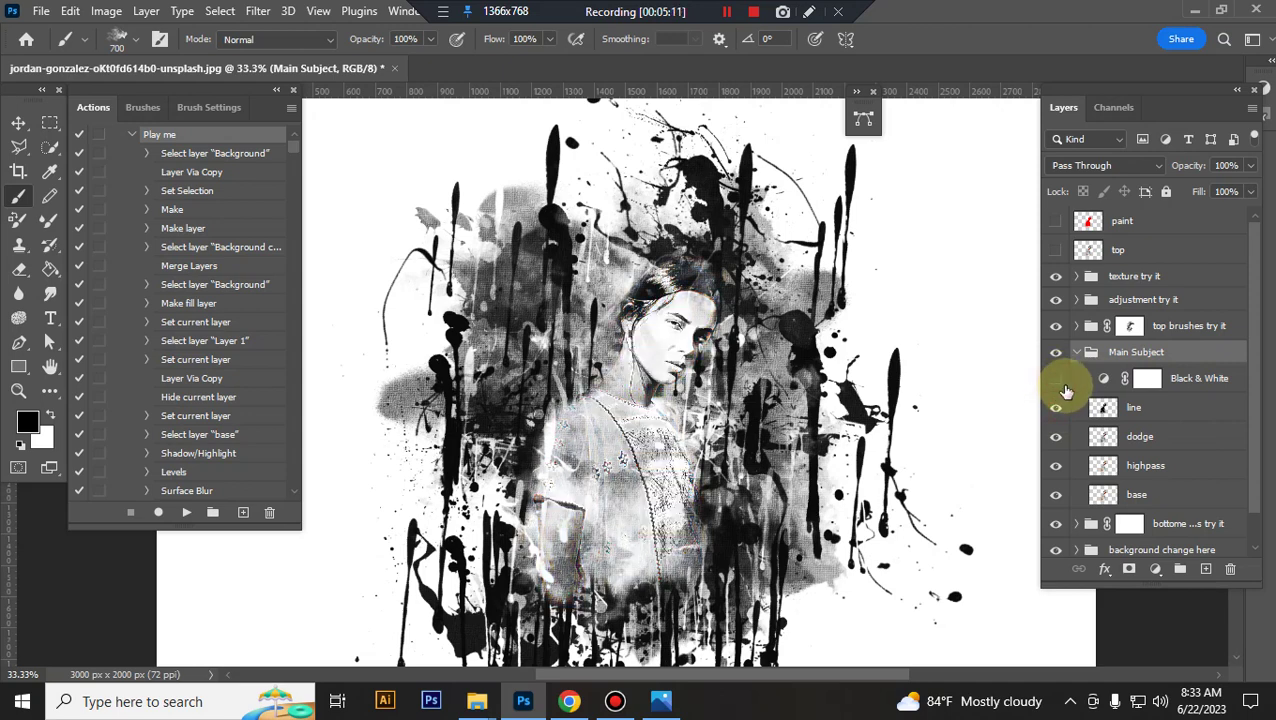
{"action": "left_click", "coordinate": [1058, 380]}
{"action": "left_click", "coordinate": [1058, 380]}
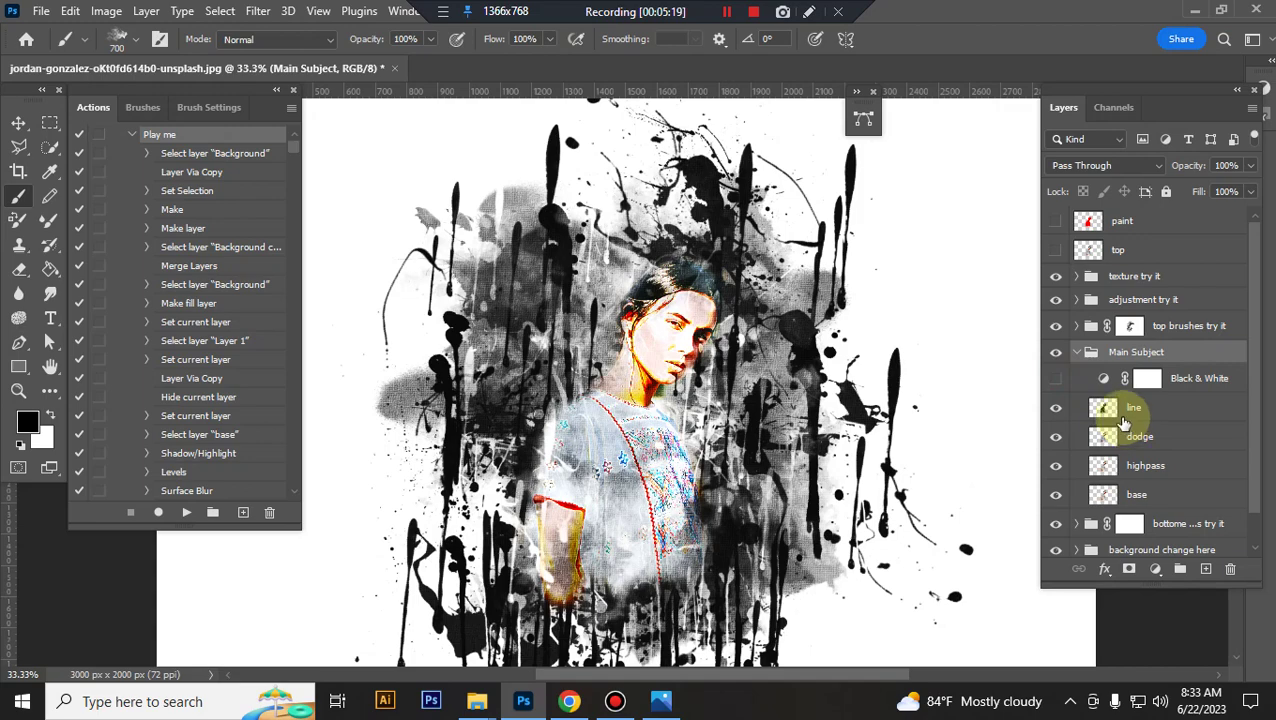
{"action": "left_click", "coordinate": [1056, 378]}
Zoom in on the face and set the line layer opacity to 100%.
{"action": "left_click", "coordinate": [1145, 410]}
{"action": "scroll", "coordinate": [1176, 405], "scroll_direction": "down", "scroll_amount": 1}
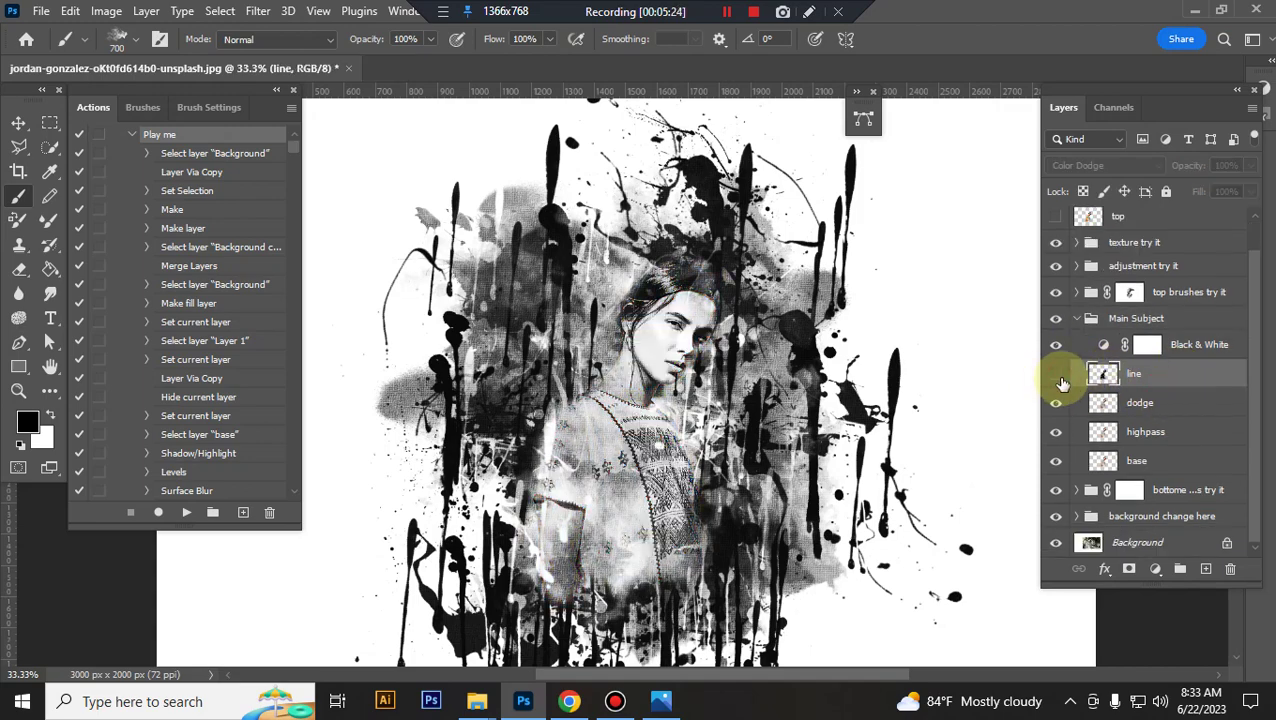
{"action": "key", "text": "ctrl+plus"}
{"action": "key", "text": "ctrl+plus"}
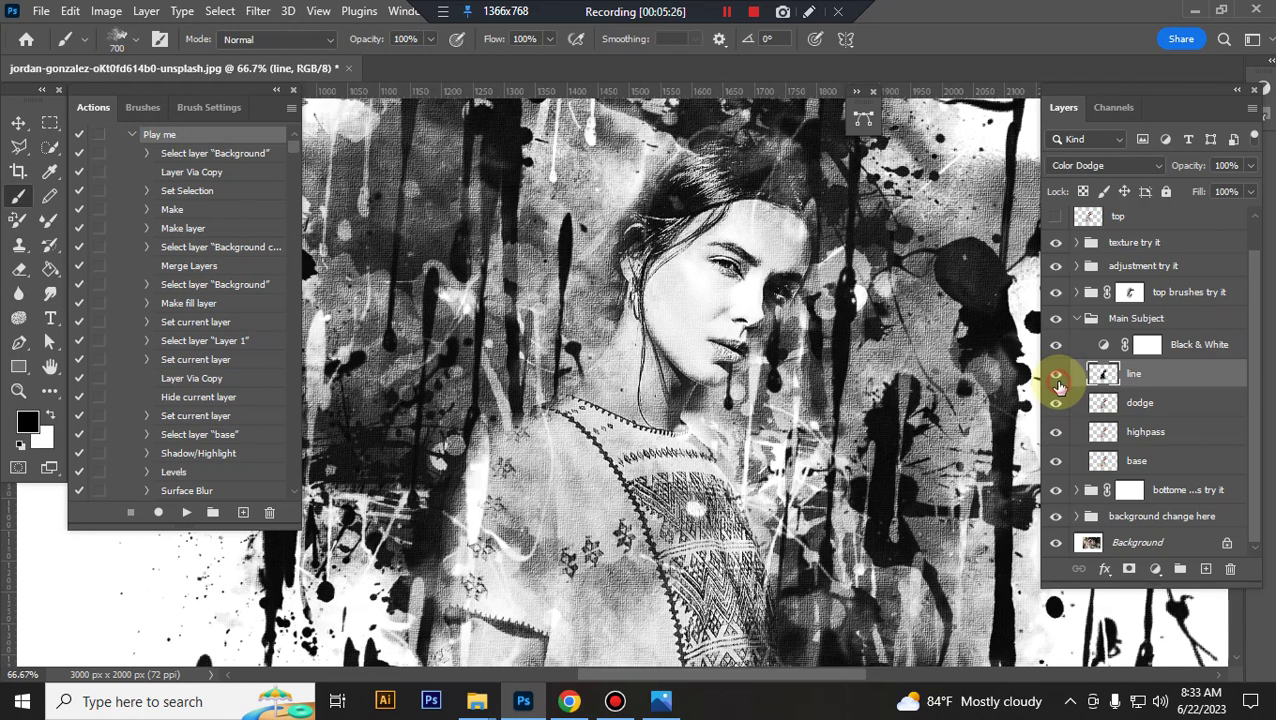
{"action": "left_click", "coordinate": [1058, 380]}
{"action": "left_click", "coordinate": [1058, 380]}
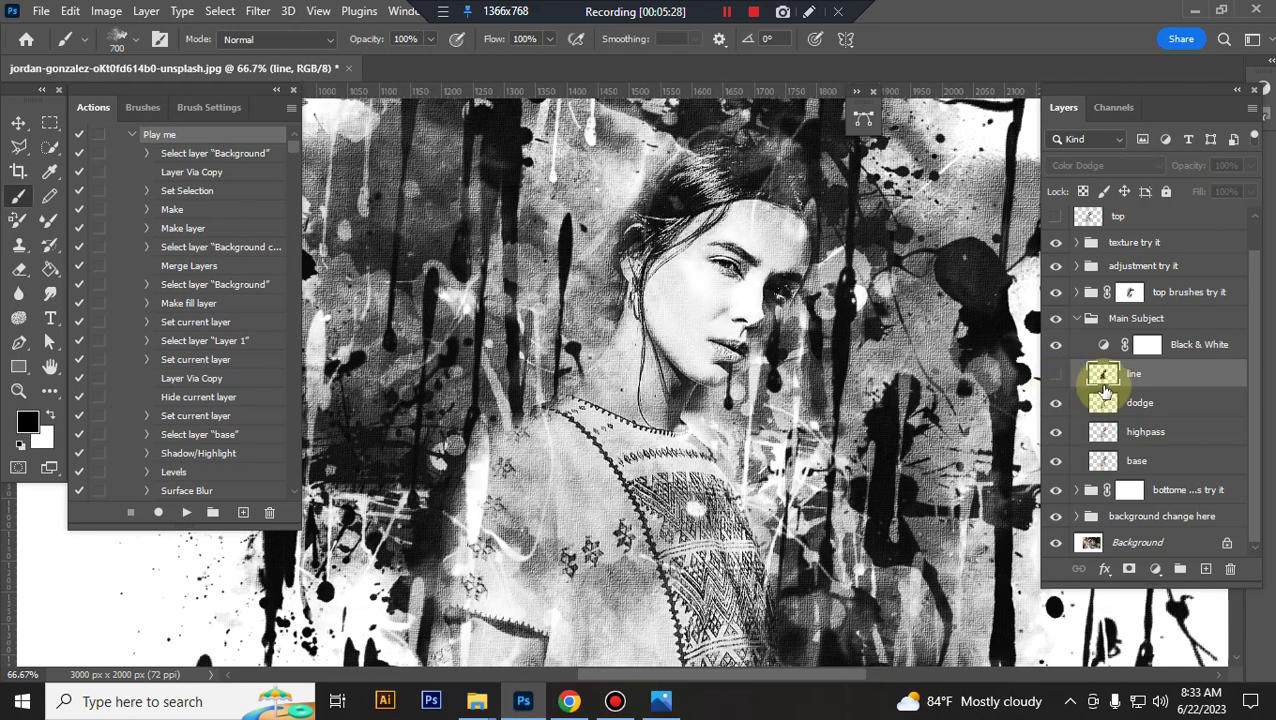
{"action": "left_click", "coordinate": [1058, 380]}
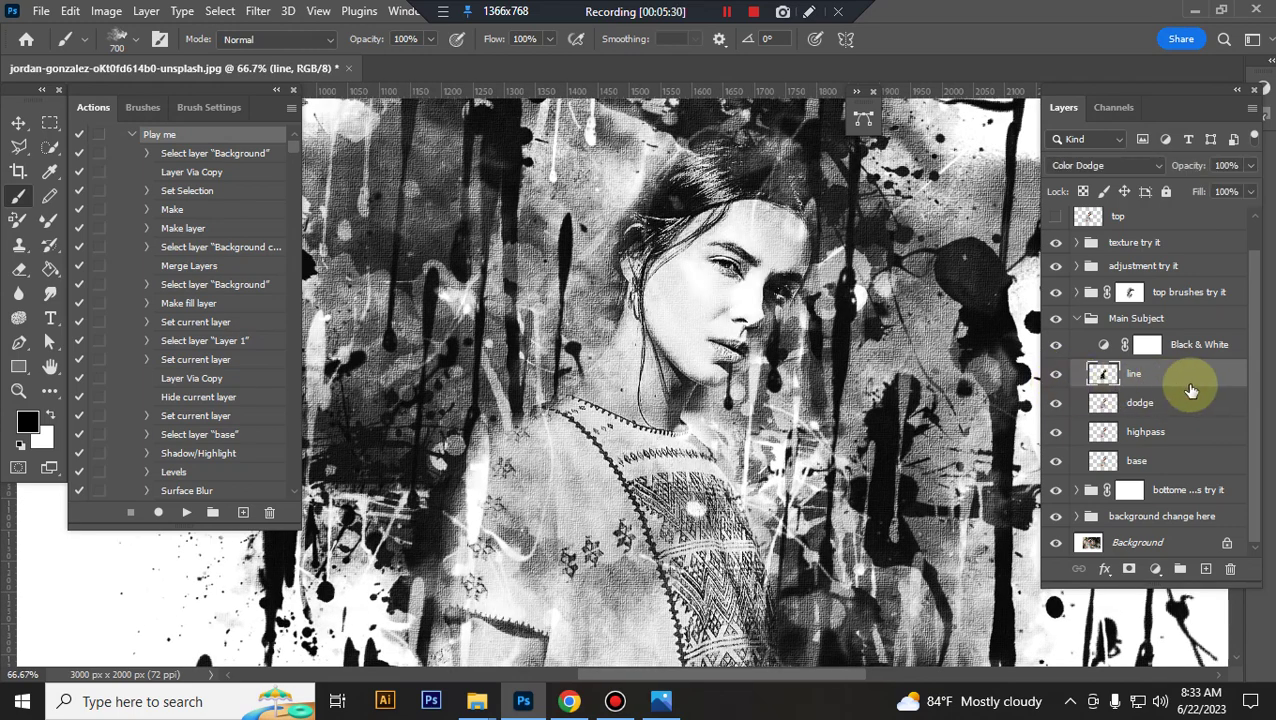
{"action": "left_click", "coordinate": [1251, 166]}
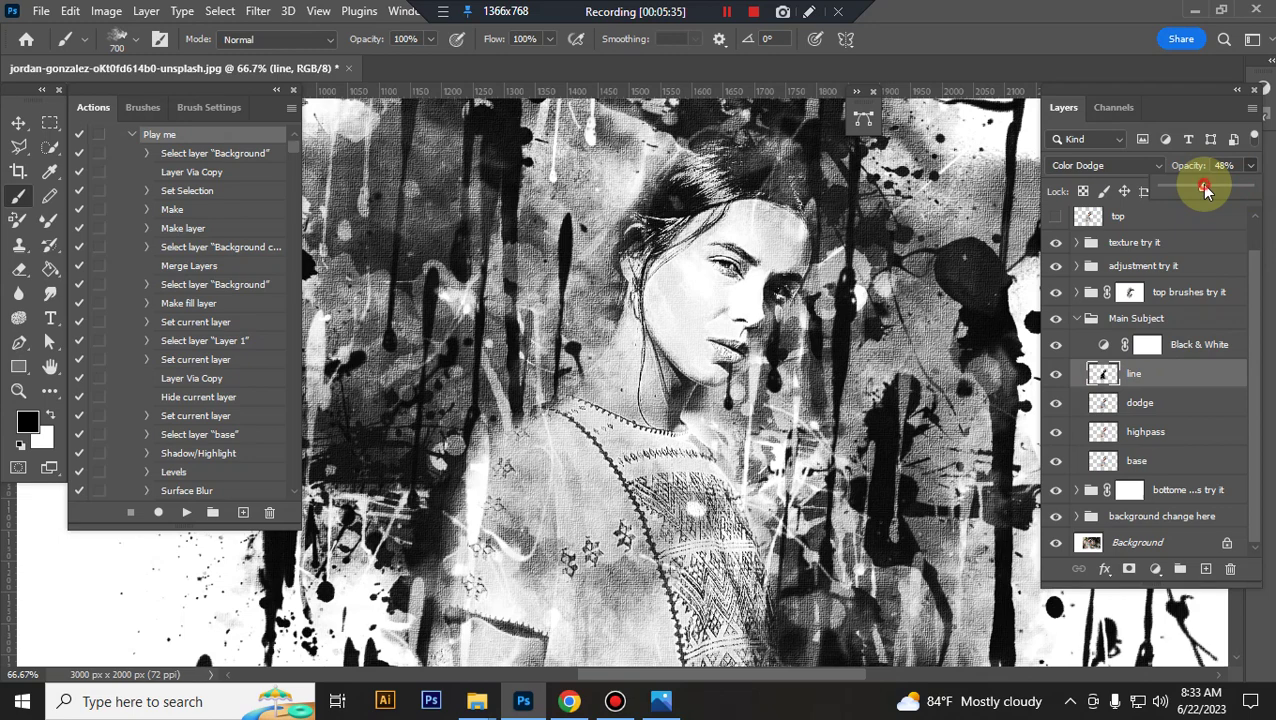
{"action": "left_click_drag", "start_coordinate": [1205, 190], "coordinate": [1248, 187]}
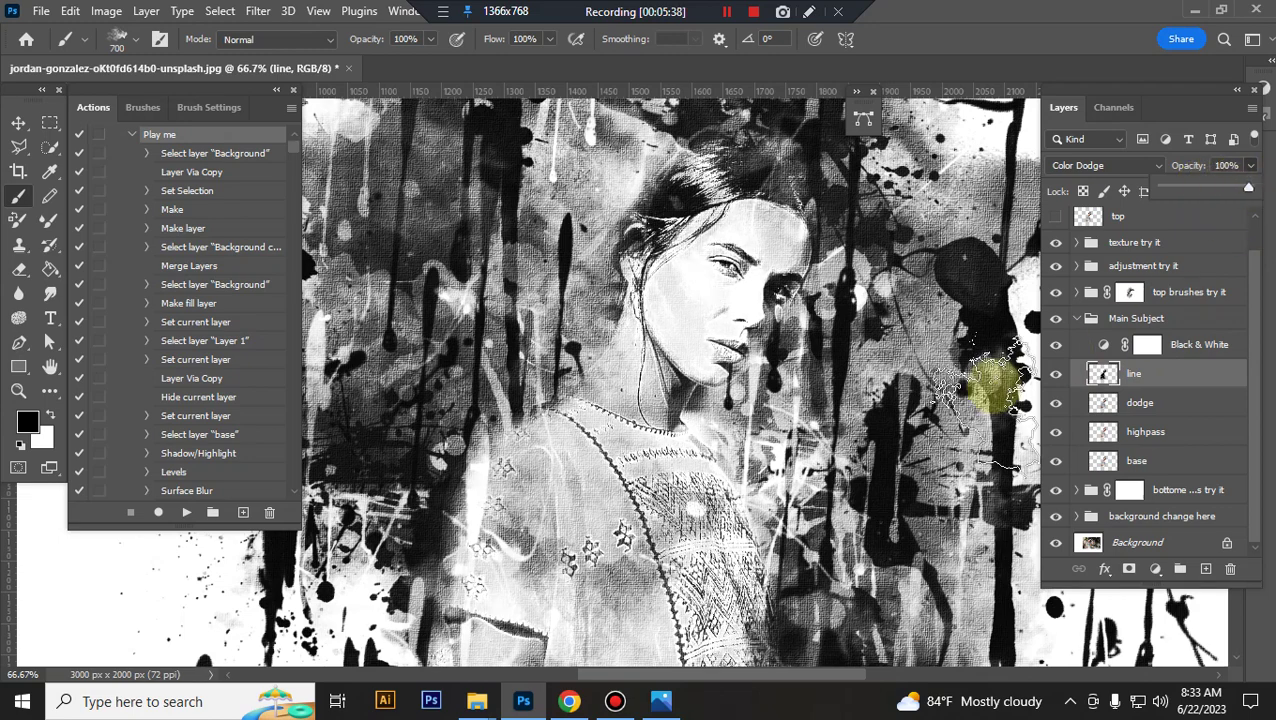
Lower the highpass layer opacity to 66%, then check the base layer's contribution.
{"action": "left_click", "coordinate": [1057, 407]}
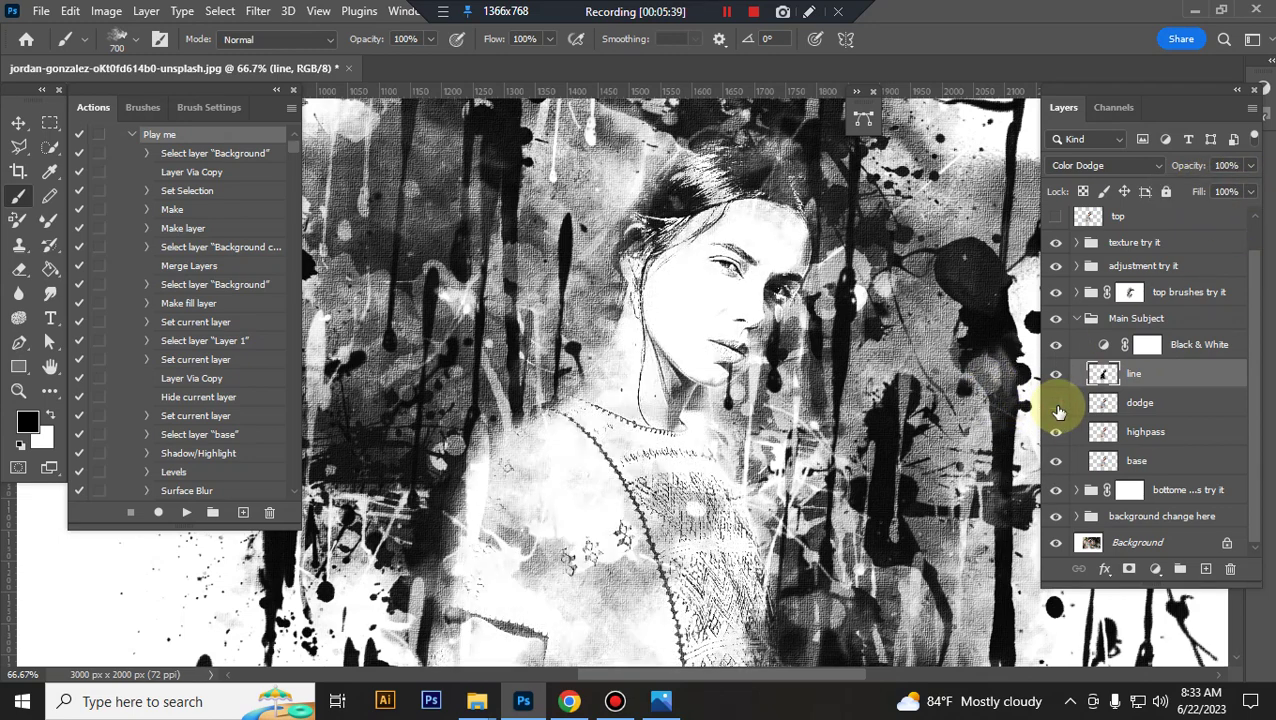
{"action": "left_click", "coordinate": [1057, 434]}
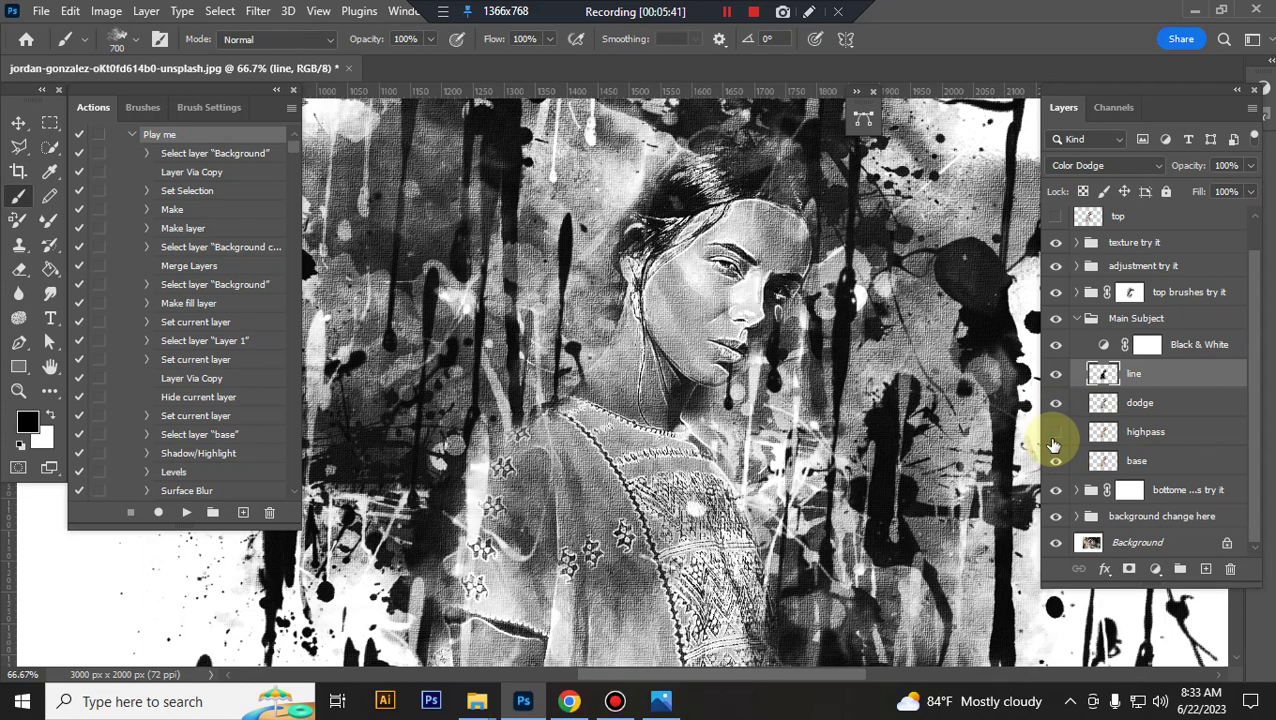
{"action": "left_click", "coordinate": [1053, 441]}
{"action": "left_click", "coordinate": [1165, 431]}
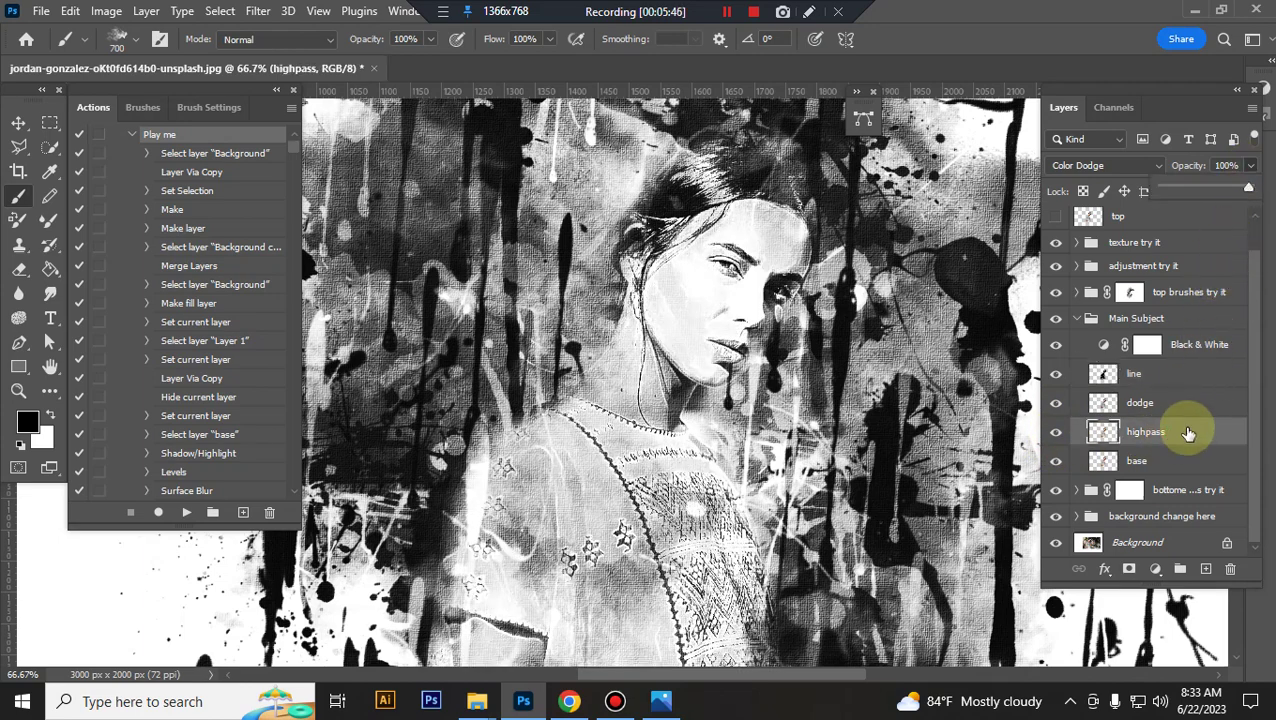
{"action": "left_click", "coordinate": [1250, 172]}
{"action": "left_click_drag", "start_coordinate": [1248, 188], "coordinate": [1219, 188]}
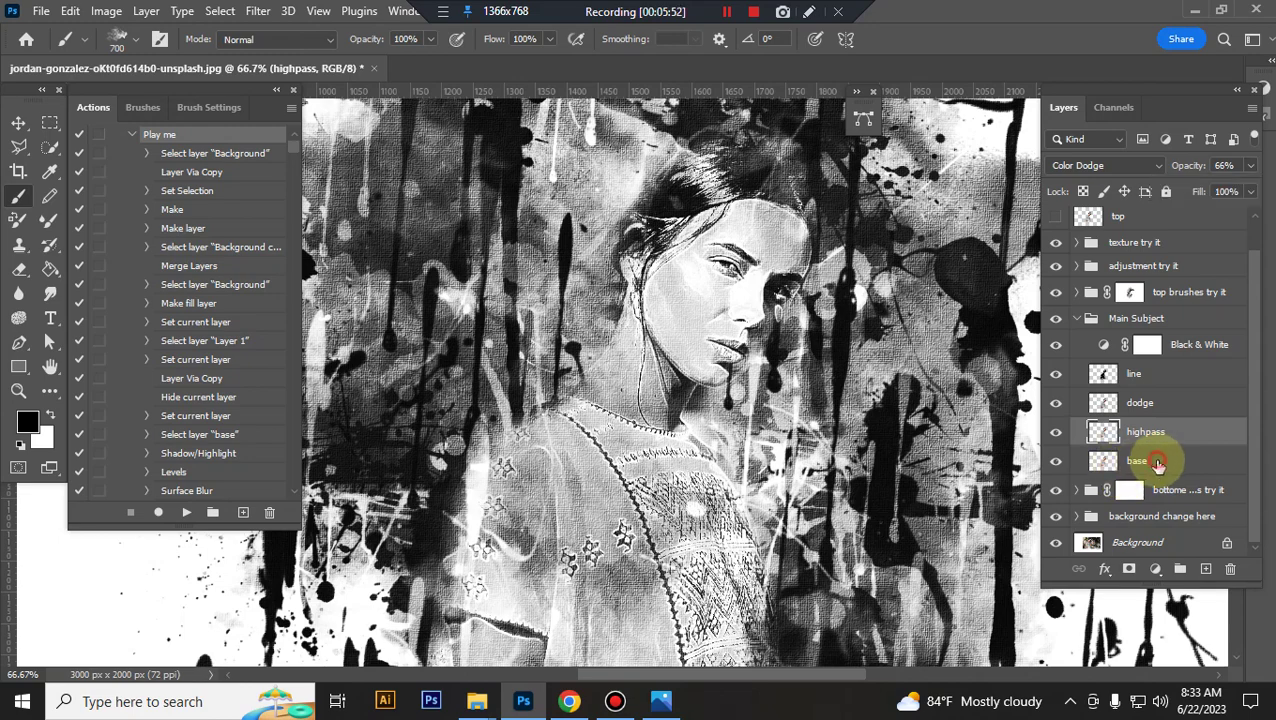
{"action": "left_click", "coordinate": [1140, 460]}
{"action": "left_click", "coordinate": [1056, 461]}
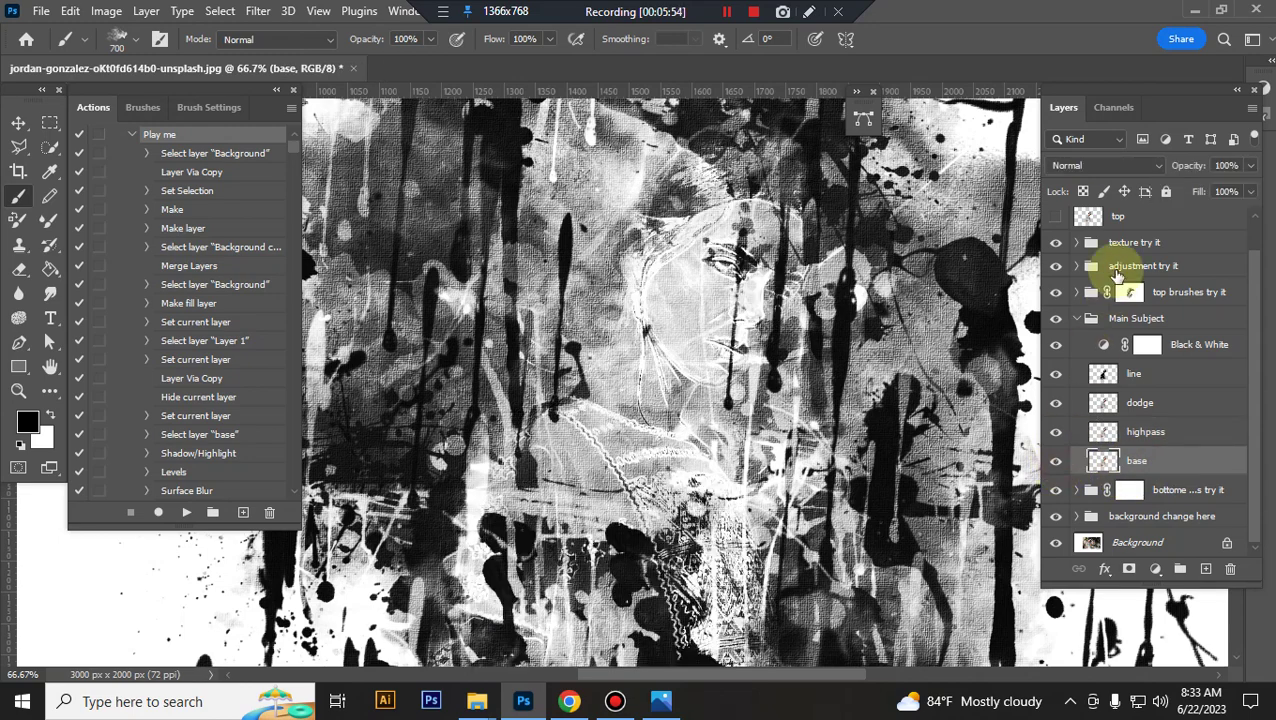
Collapse Main Subject, compare the bottom brushes group on and off, and expand it.
{"action": "left_click", "coordinate": [1075, 322]}
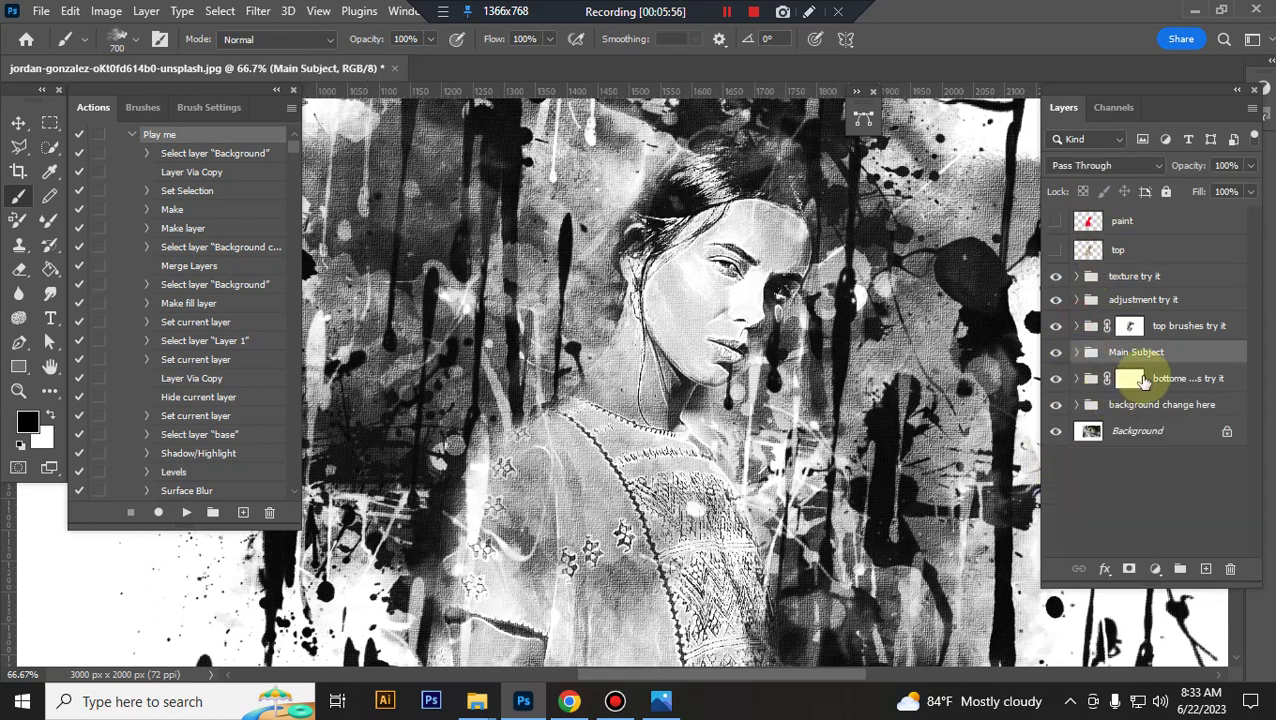
{"action": "left_click", "coordinate": [1168, 380]}
{"action": "left_click", "coordinate": [1055, 380]}
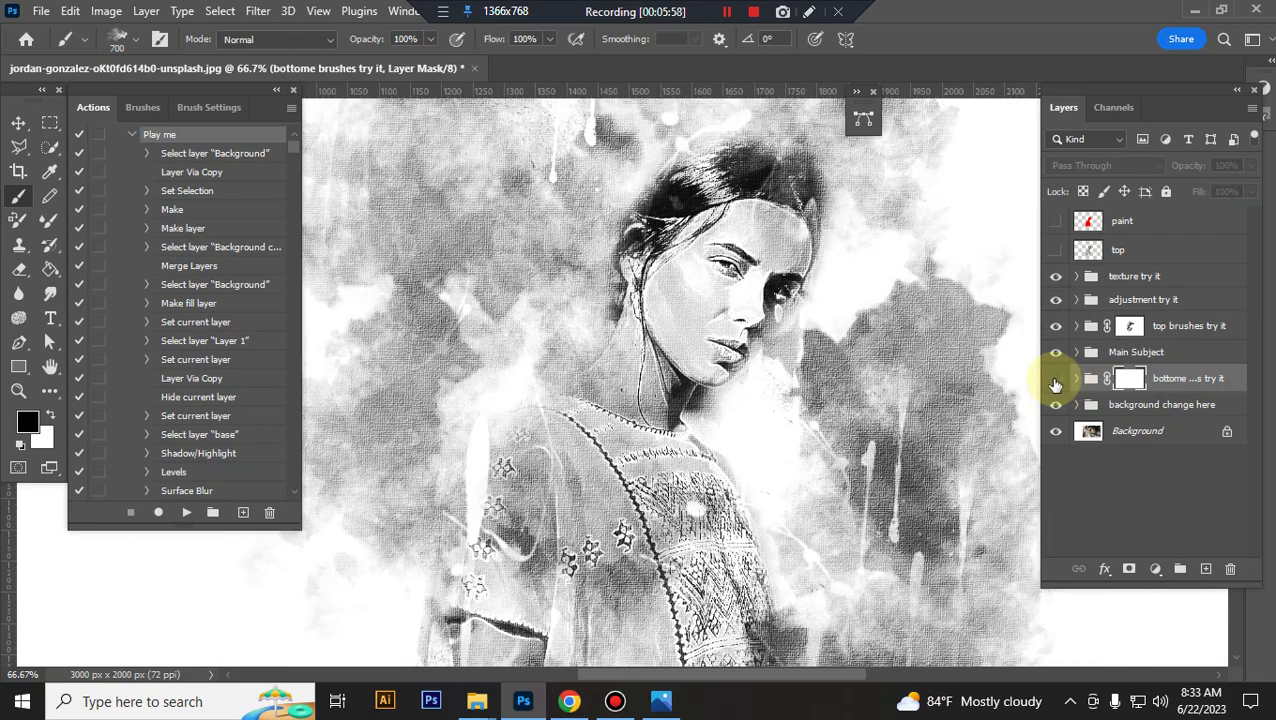
{"action": "left_click", "coordinate": [1055, 380]}
{"action": "key", "text": "ctrl+minus"}
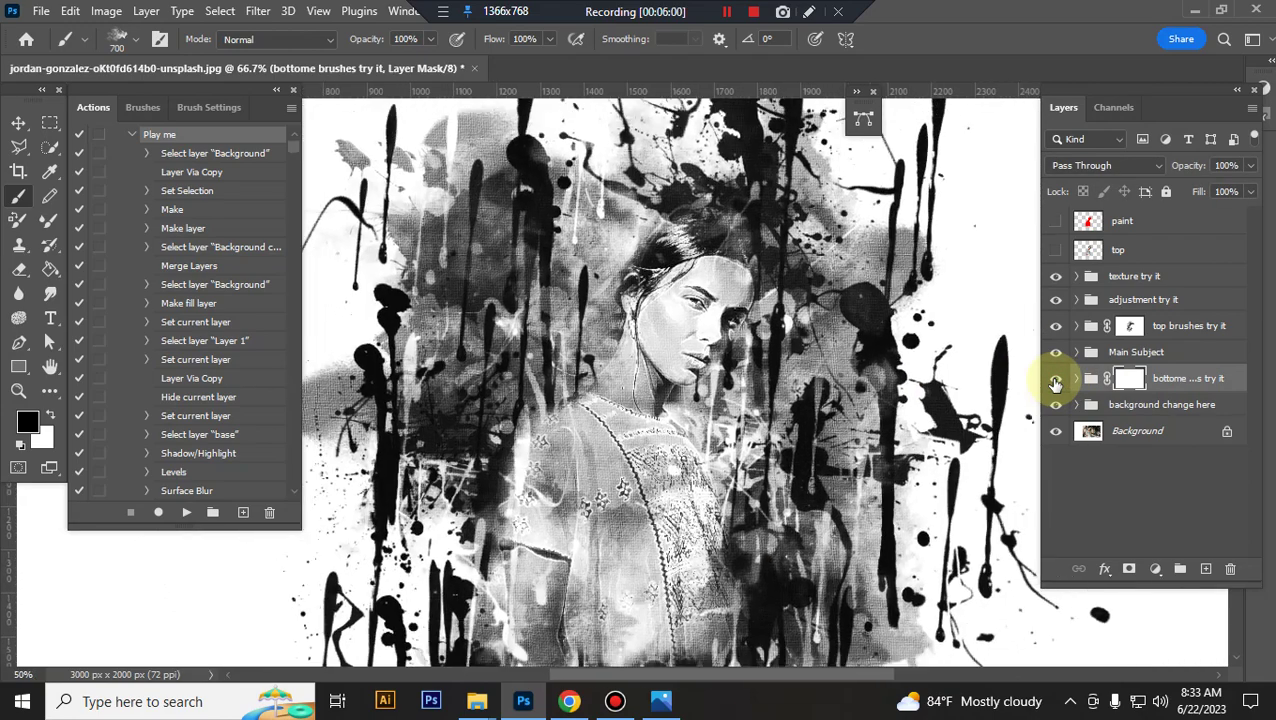
{"action": "key", "text": "ctrl+minus"}
{"action": "key", "text": "ctrl+minus"}
{"action": "left_click", "coordinate": [1081, 387]}
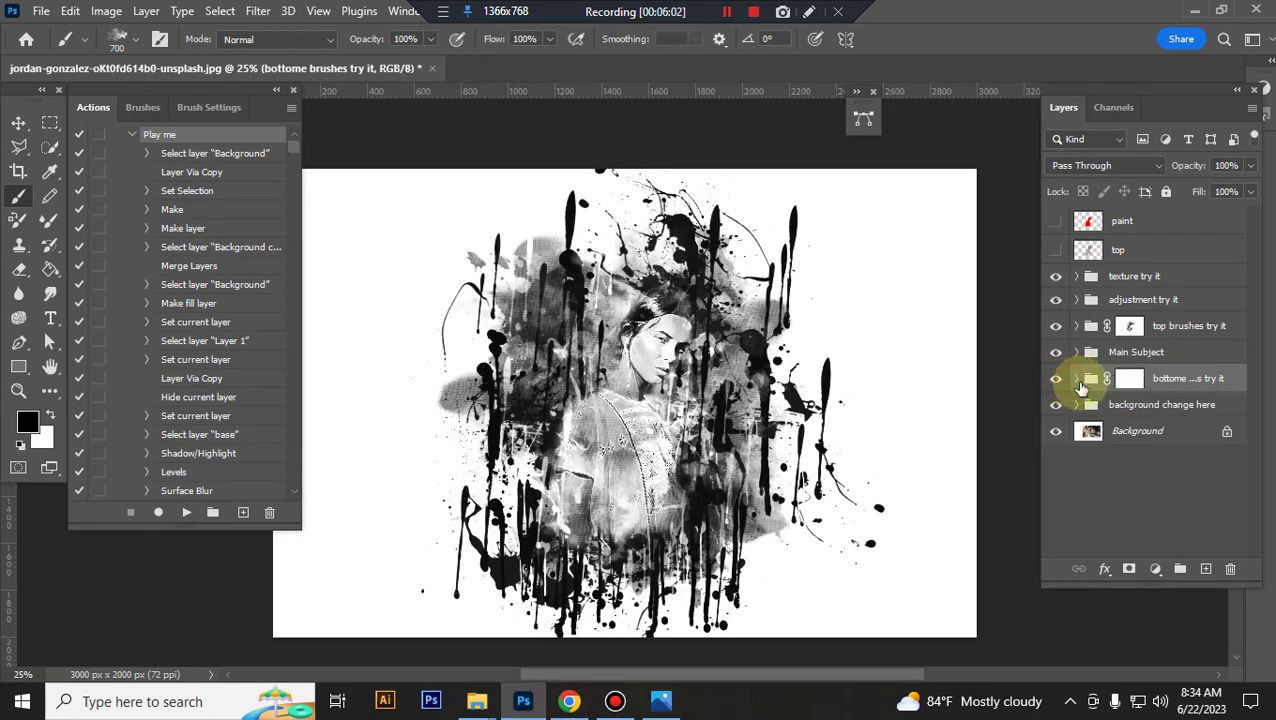
{"action": "left_click", "coordinate": [1077, 381]}
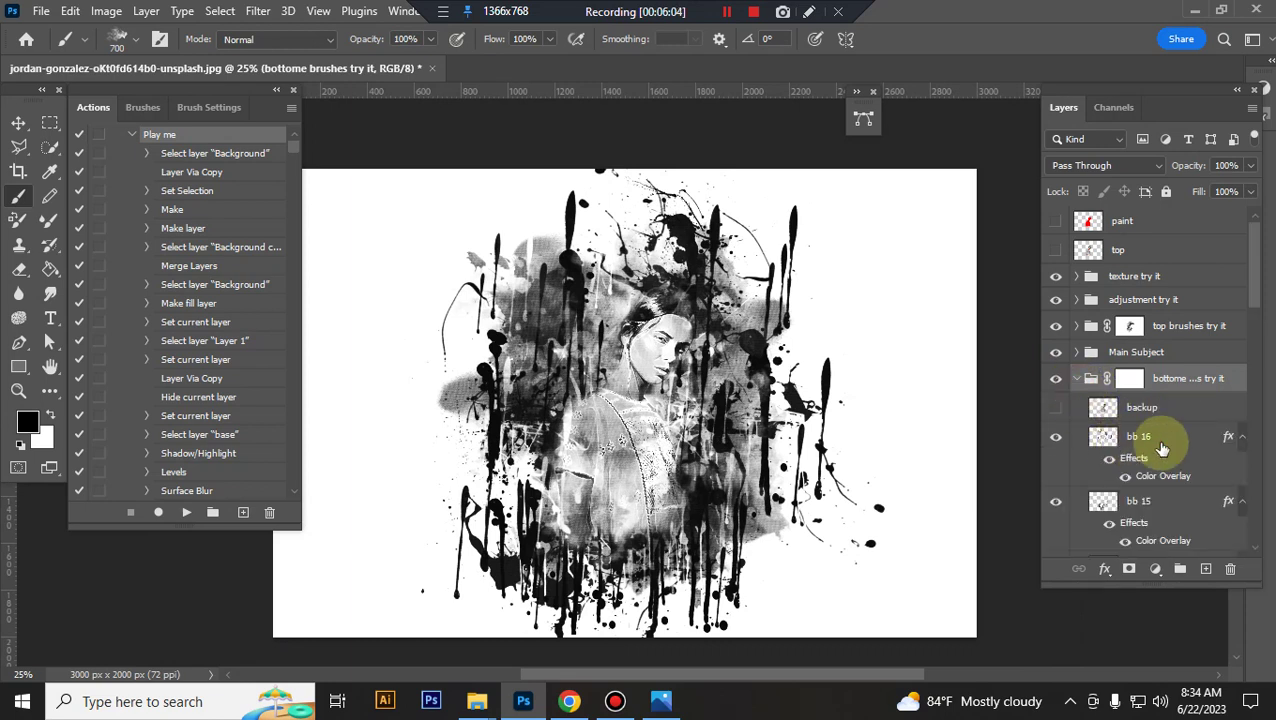
Fade the bb 16 drip layer to 46% opacity.
{"action": "left_click", "coordinate": [1080, 447]}
{"action": "left_click", "coordinate": [1056, 440]}
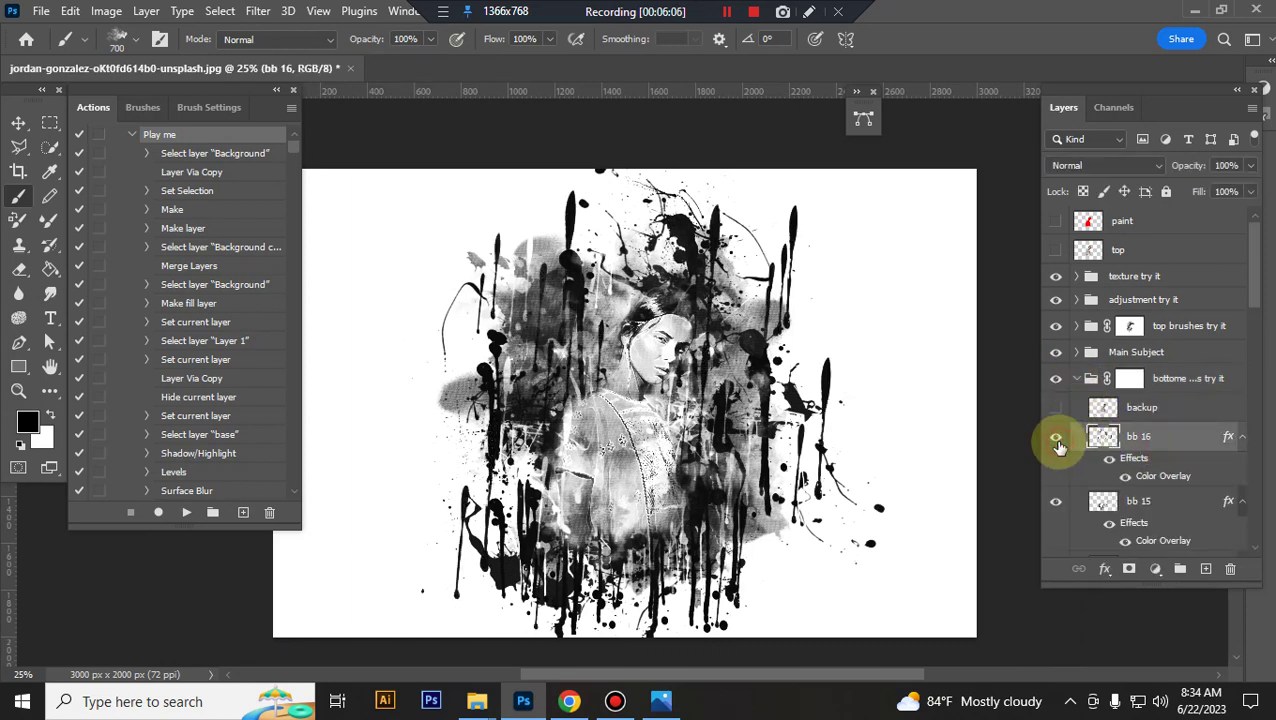
{"action": "left_click", "coordinate": [1250, 165]}
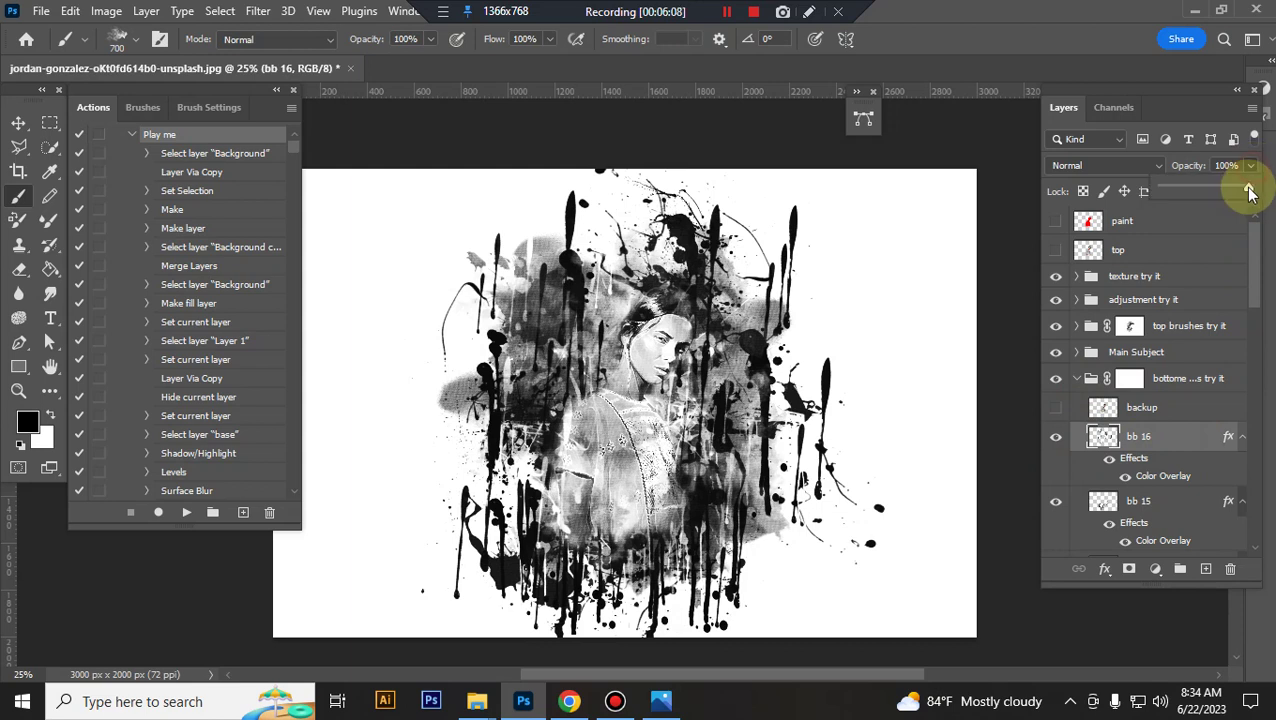
{"action": "left_click_drag", "start_coordinate": [1203, 186], "coordinate": [1201, 186]}
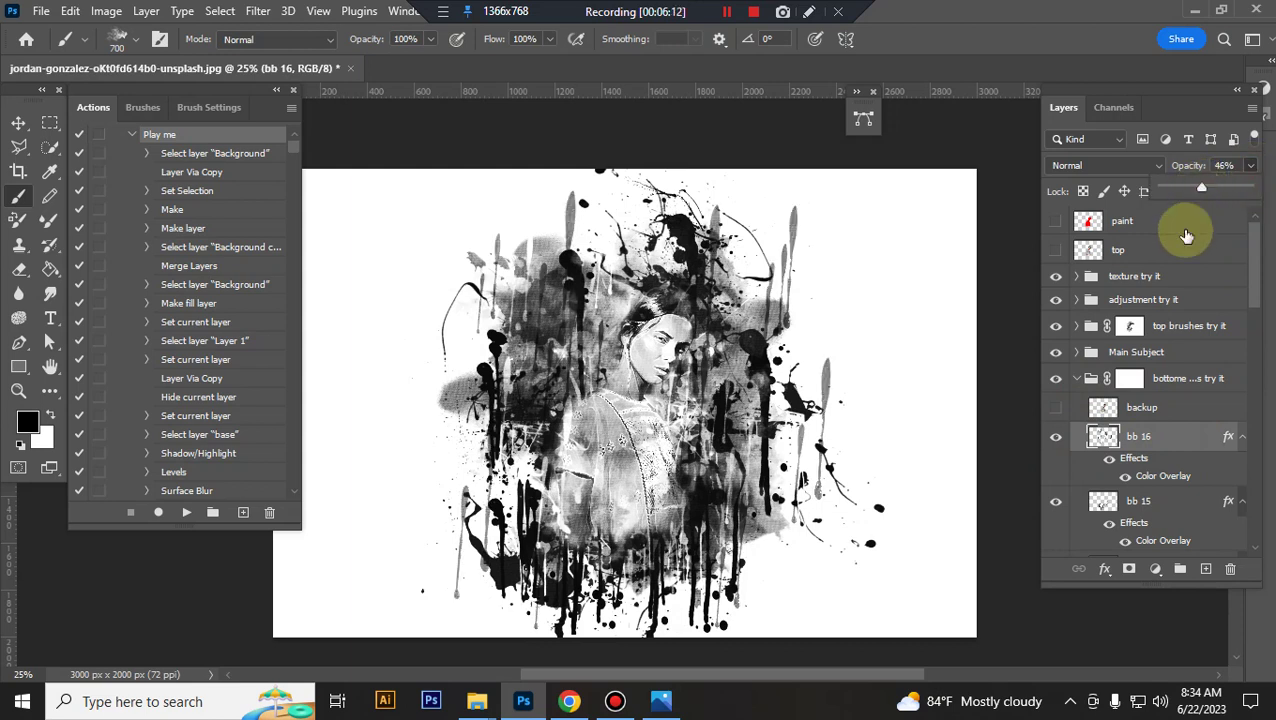
Enlarge the bb 15 drips to about 119% and fade them to 46% opacity.
{"action": "scroll", "coordinate": [1130, 480], "scroll_direction": "down", "scroll_amount": 5}
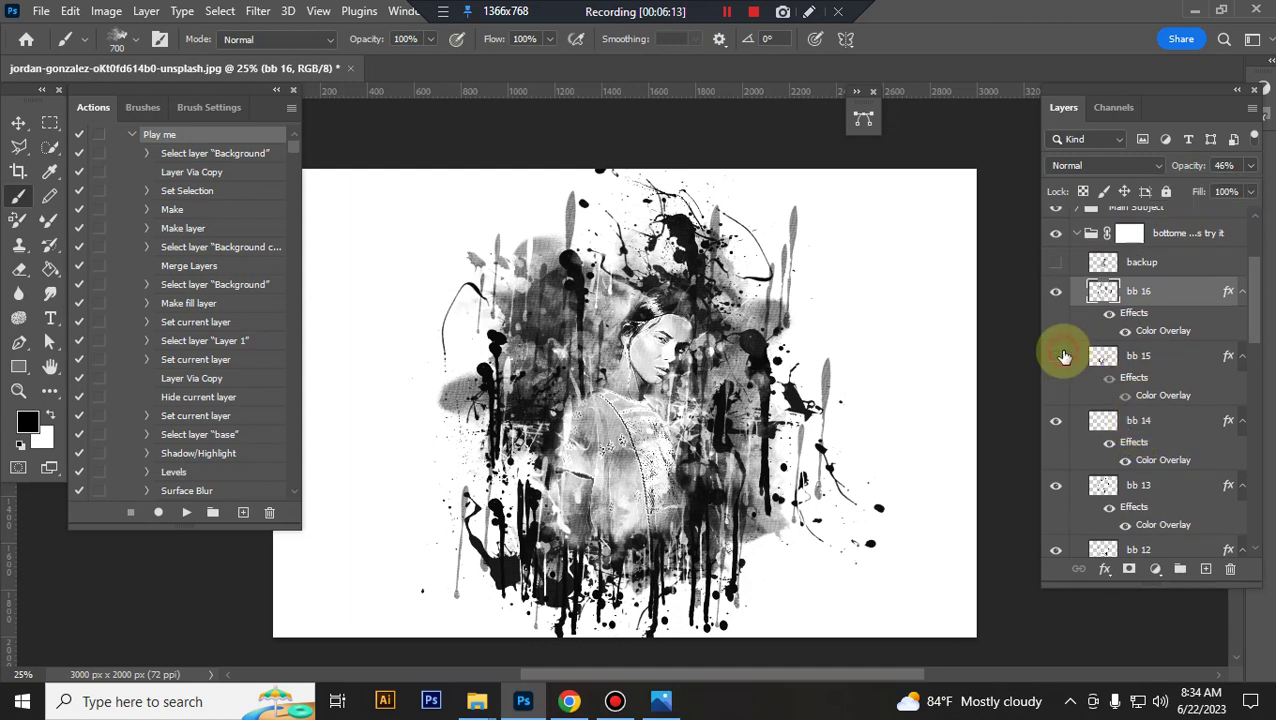
{"action": "left_click", "coordinate": [1060, 356]}
{"action": "left_click", "coordinate": [1193, 366]}
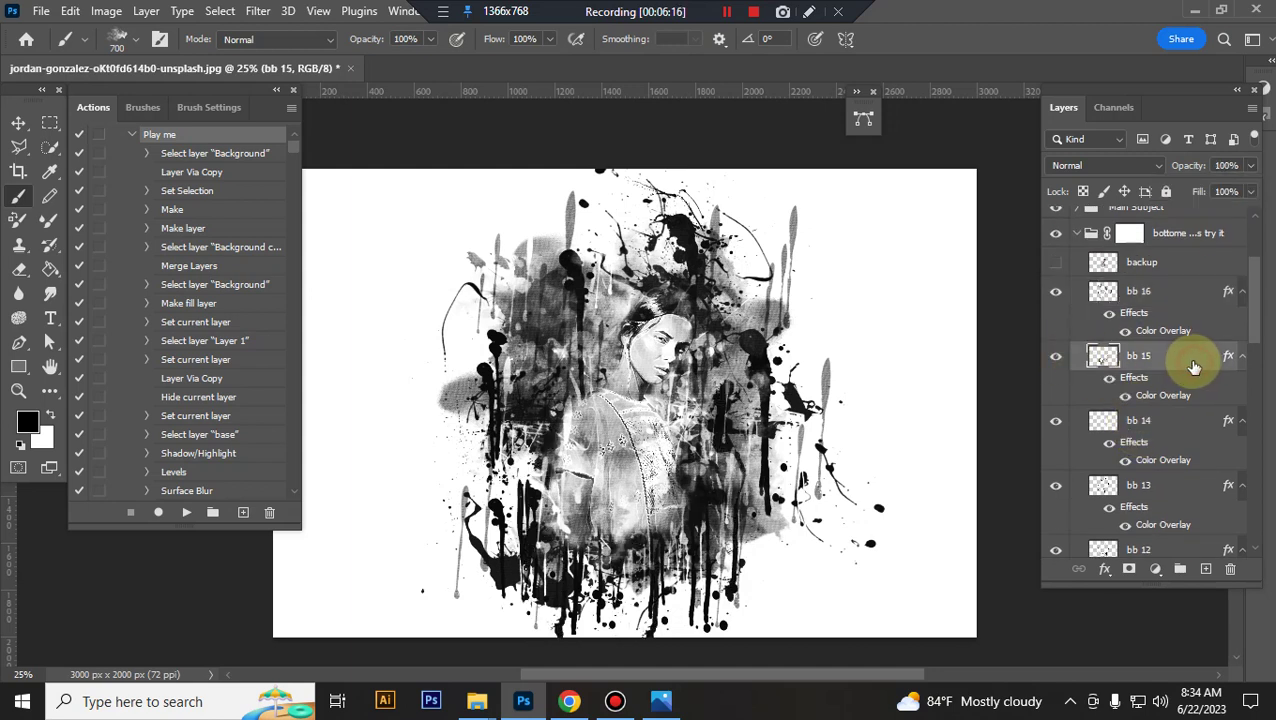
{"action": "key", "text": "ctrl+t"}
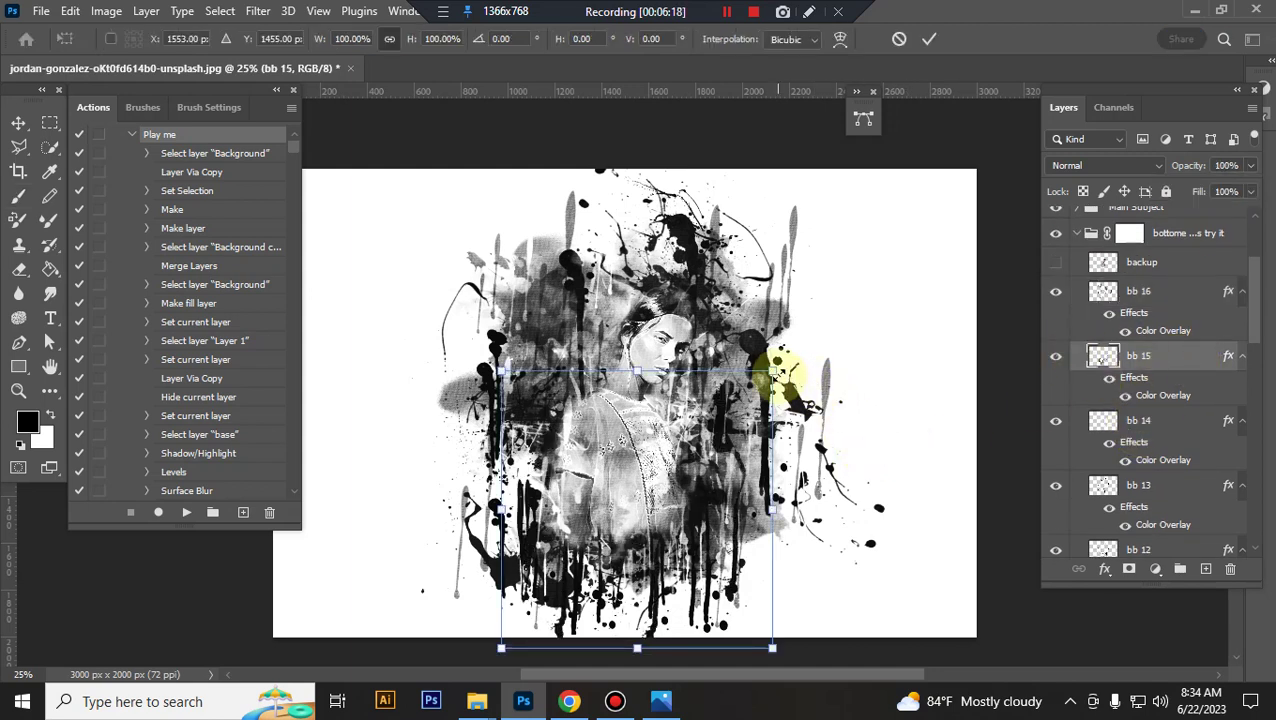
{"action": "left_click_drag", "start_coordinate": [778, 366], "coordinate": [820, 345]}
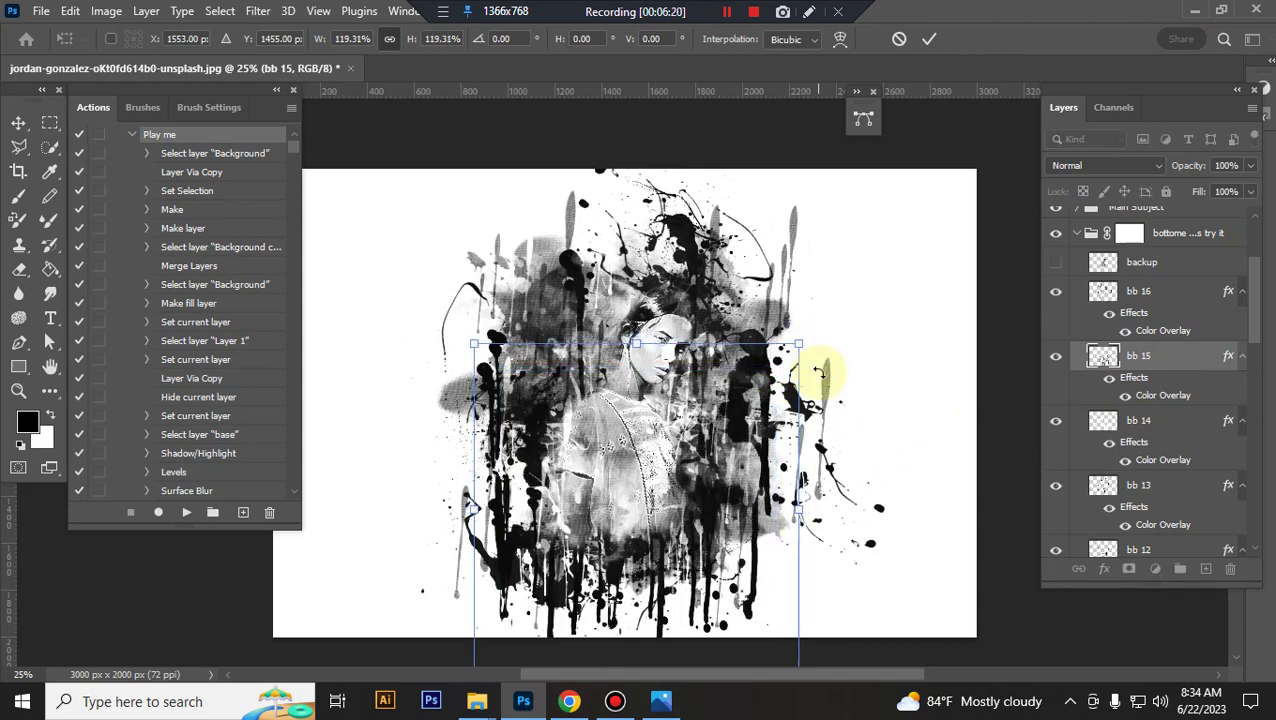
{"action": "key", "text": "Return"}
{"action": "key", "text": "b"}
{"action": "left_click", "coordinate": [1250, 165]}
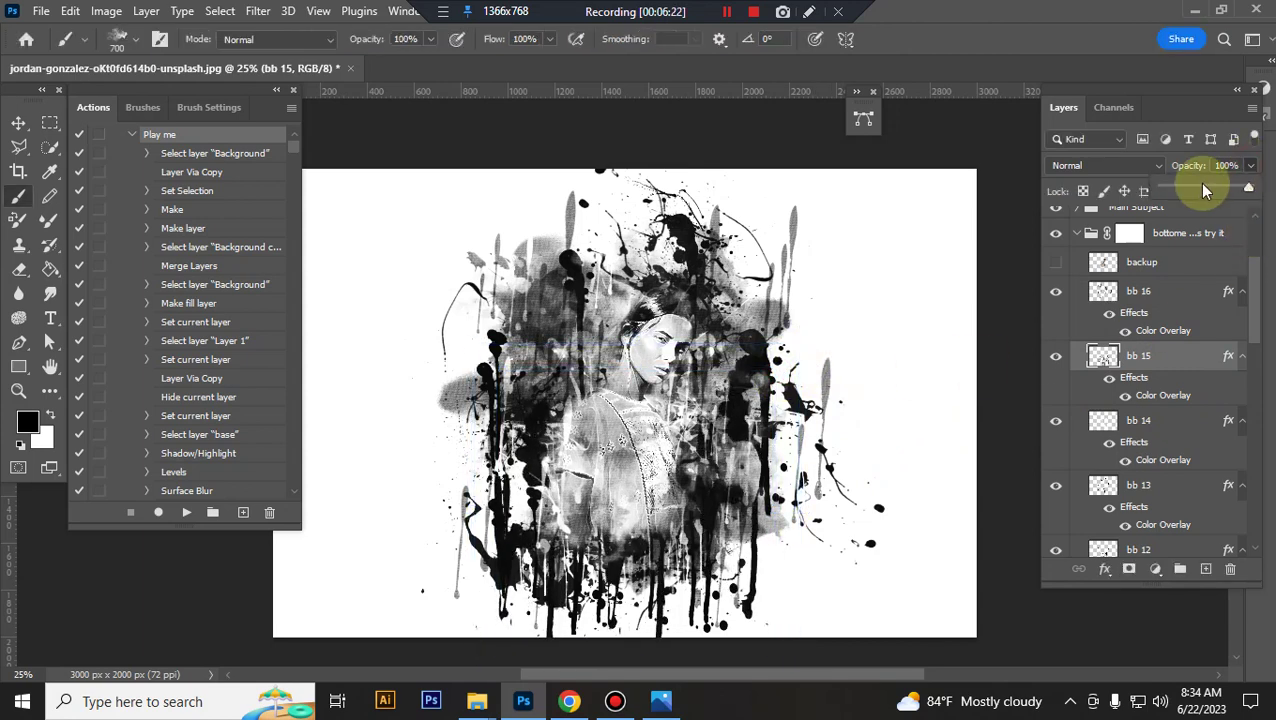
{"action": "left_click", "coordinate": [1203, 189]}
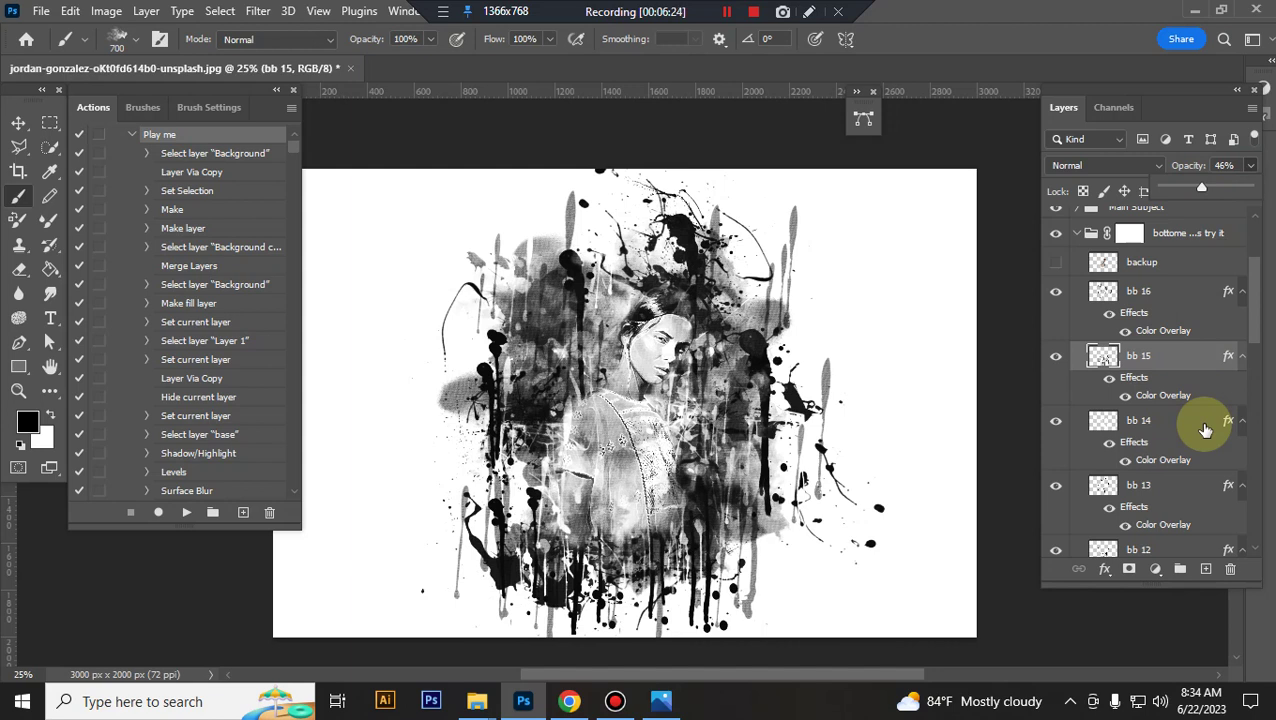
Free Transform bb 14 and scale its drips up to about 112%.
{"action": "left_click", "coordinate": [1165, 437]}
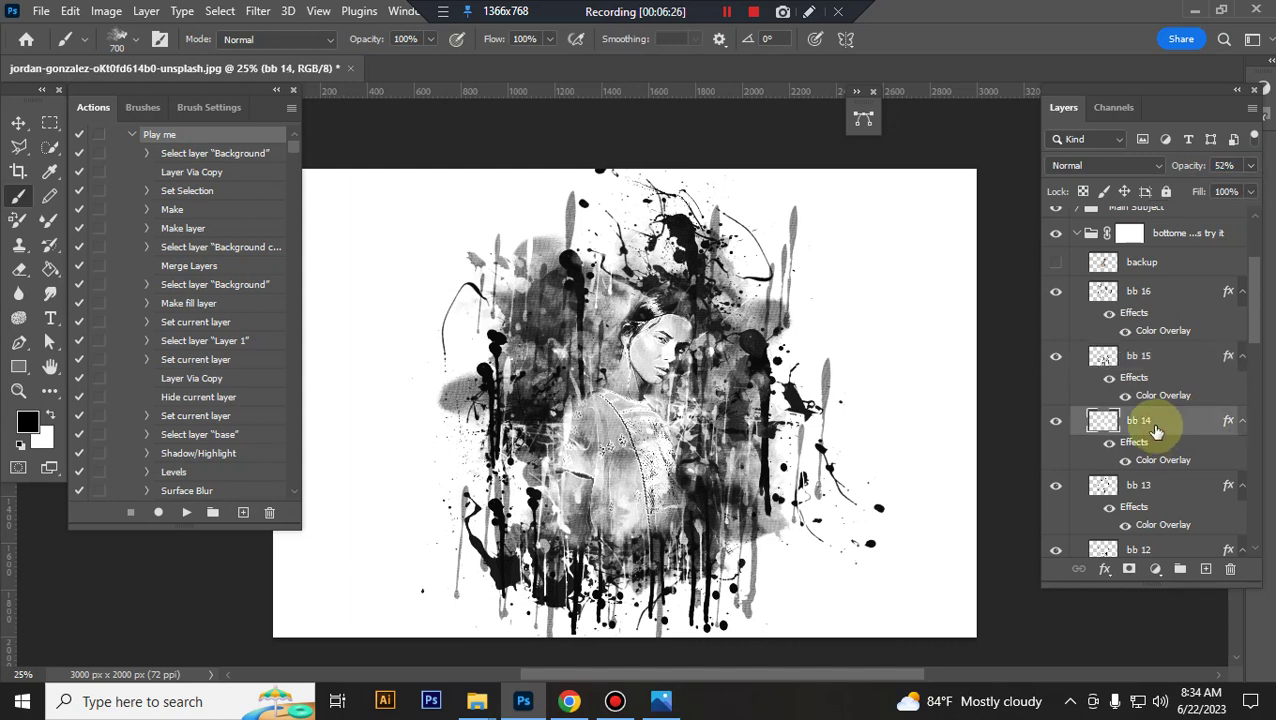
{"action": "key", "text": "ctrl+t"}
{"action": "left_click_drag", "start_coordinate": [748, 322], "coordinate": [784, 311]}
Commit the bb 14 resize, then shrink bb 13 slightly and lower its opacity.
{"action": "key", "text": "Return"}
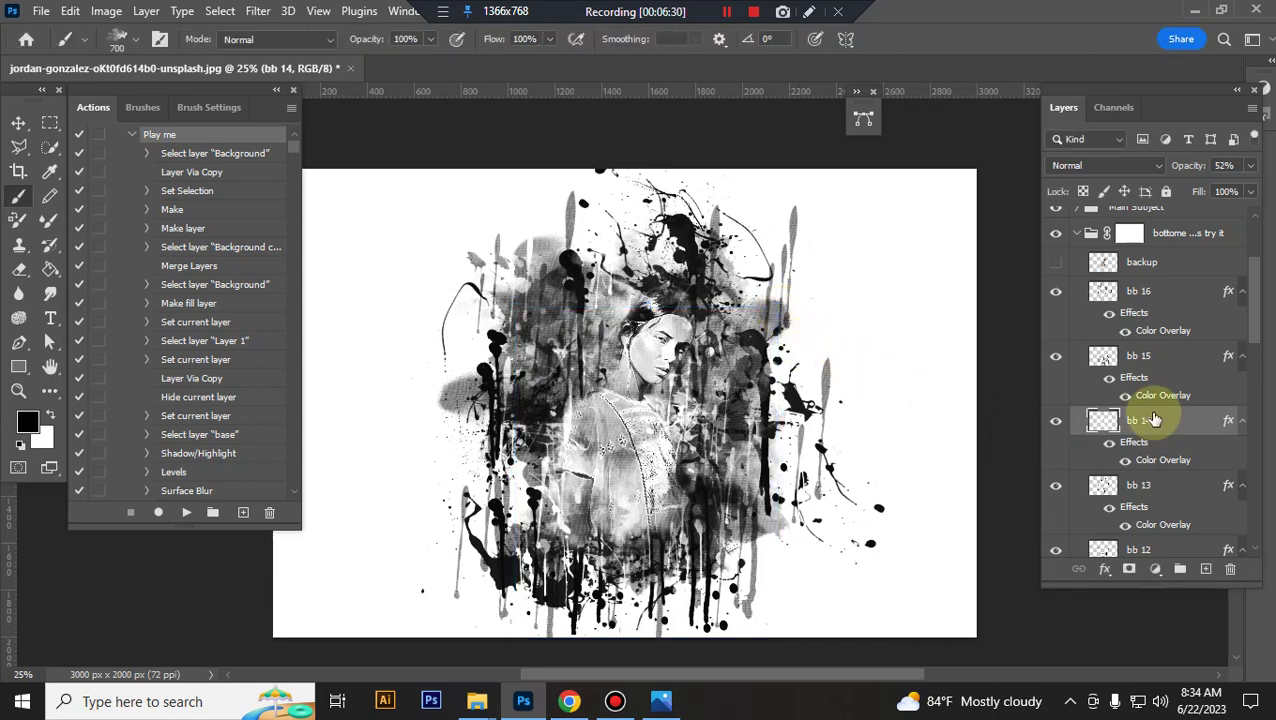
{"action": "scroll", "coordinate": [1157, 420], "scroll_direction": "down", "scroll_amount": 1}
{"action": "left_click", "coordinate": [1153, 432]}
{"action": "key", "text": "ctrl+t"}
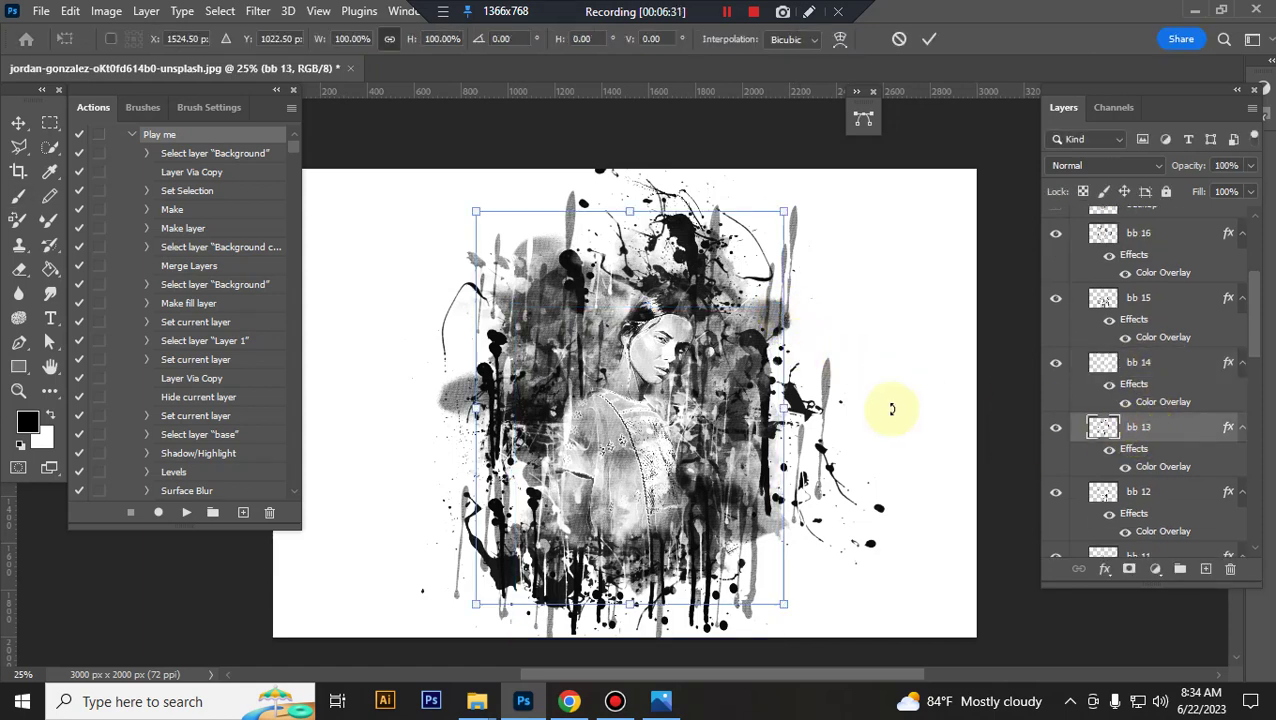
{"action": "left_click_drag", "start_coordinate": [782, 213], "coordinate": [785, 211]}
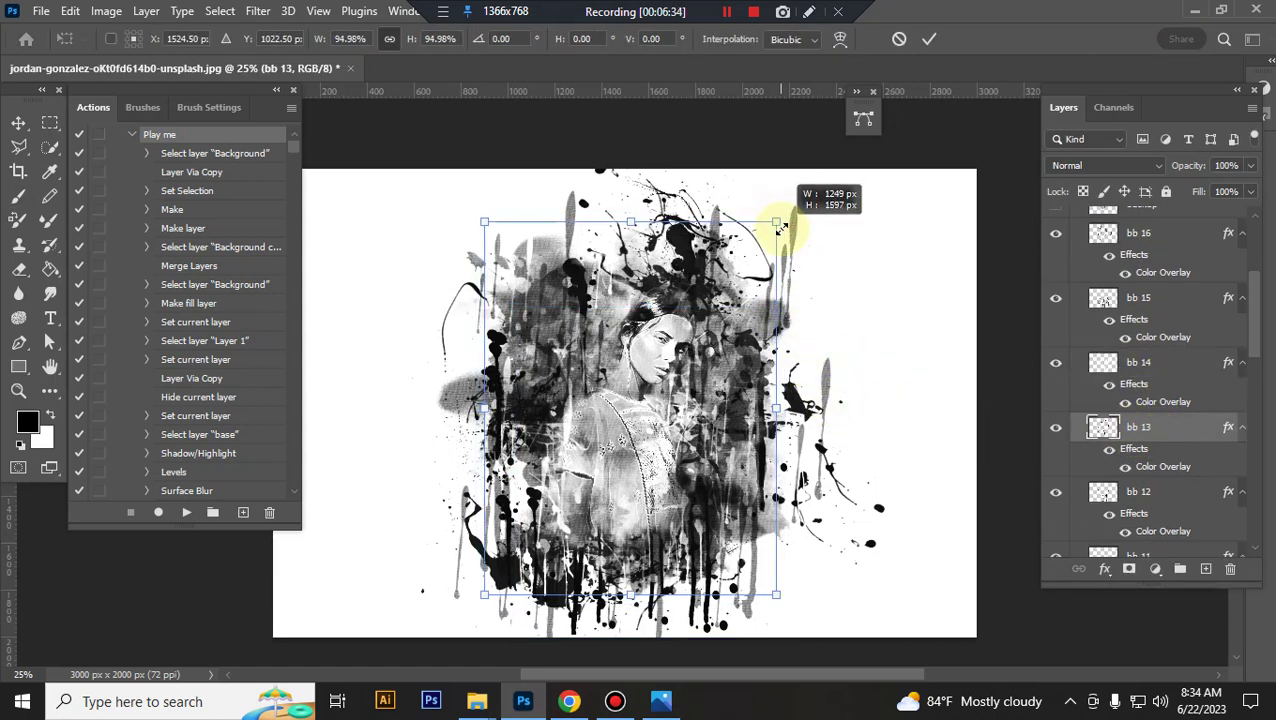
{"action": "key", "text": "Return"}
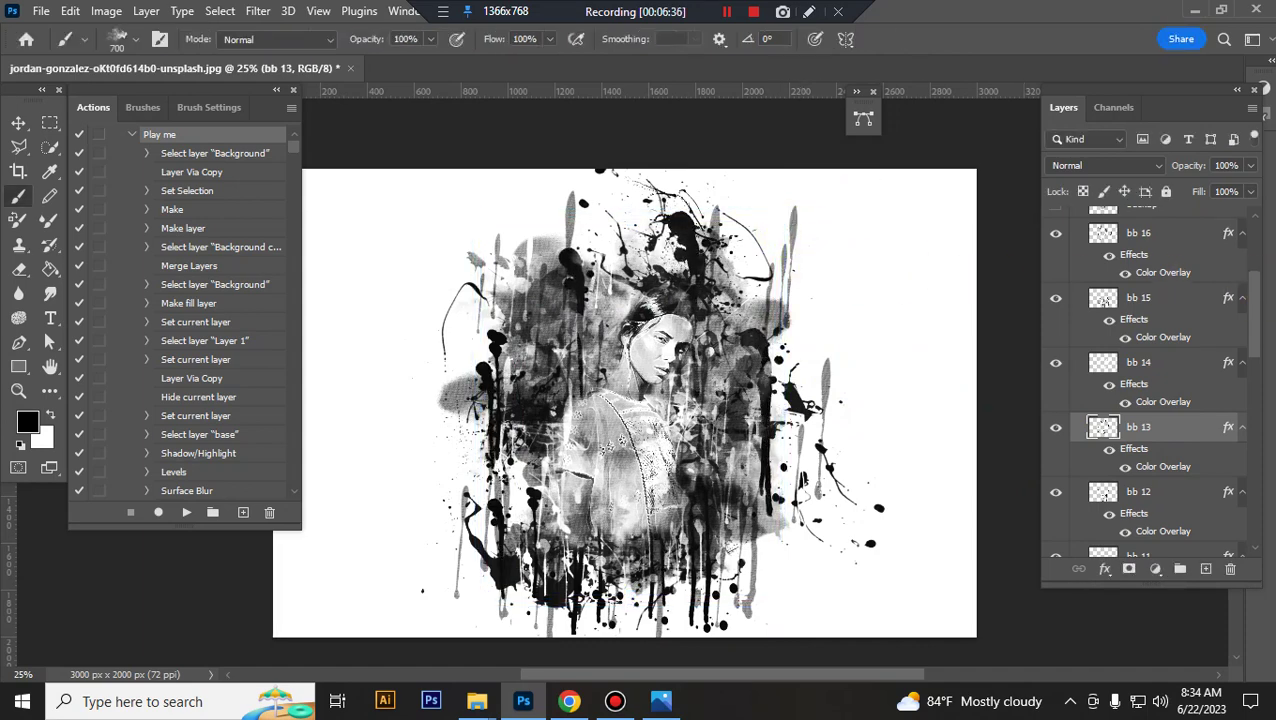
{"action": "left_click", "coordinate": [1249, 168]}
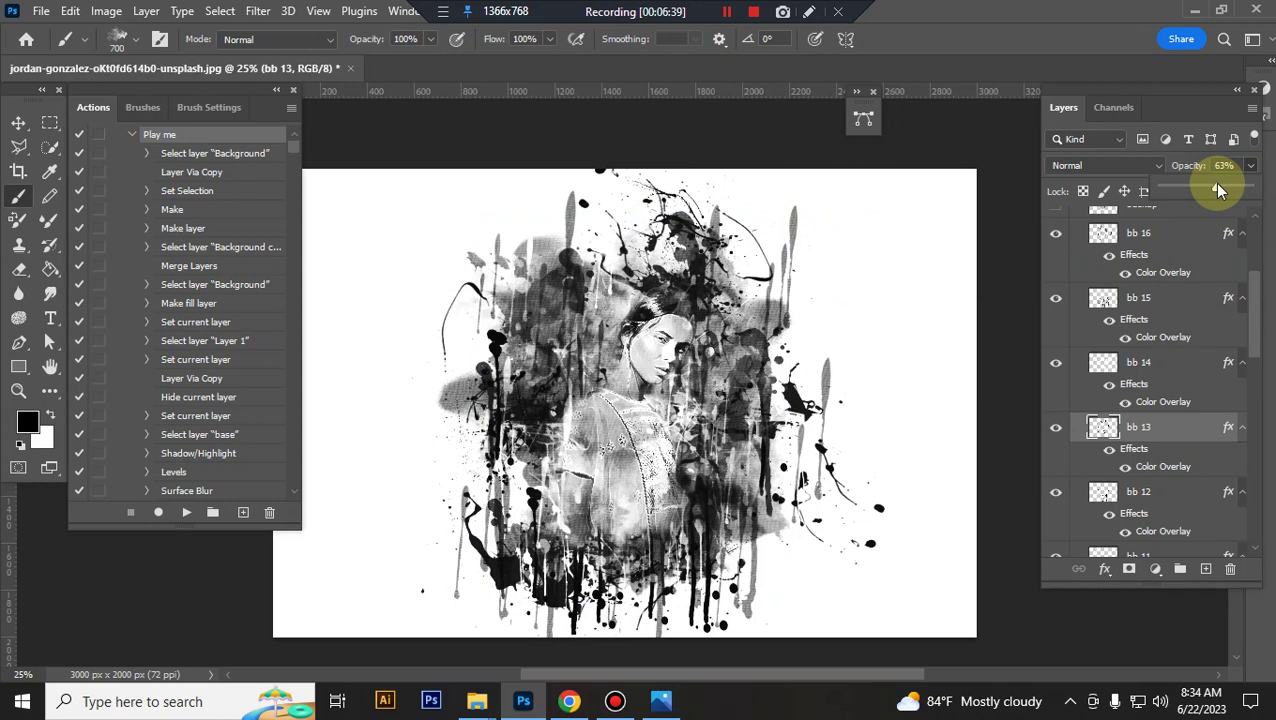
Rescale the bb 12 splatter from its corner and lower its opacity.
{"action": "scroll", "coordinate": [1155, 422], "scroll_direction": "down", "scroll_amount": 2}
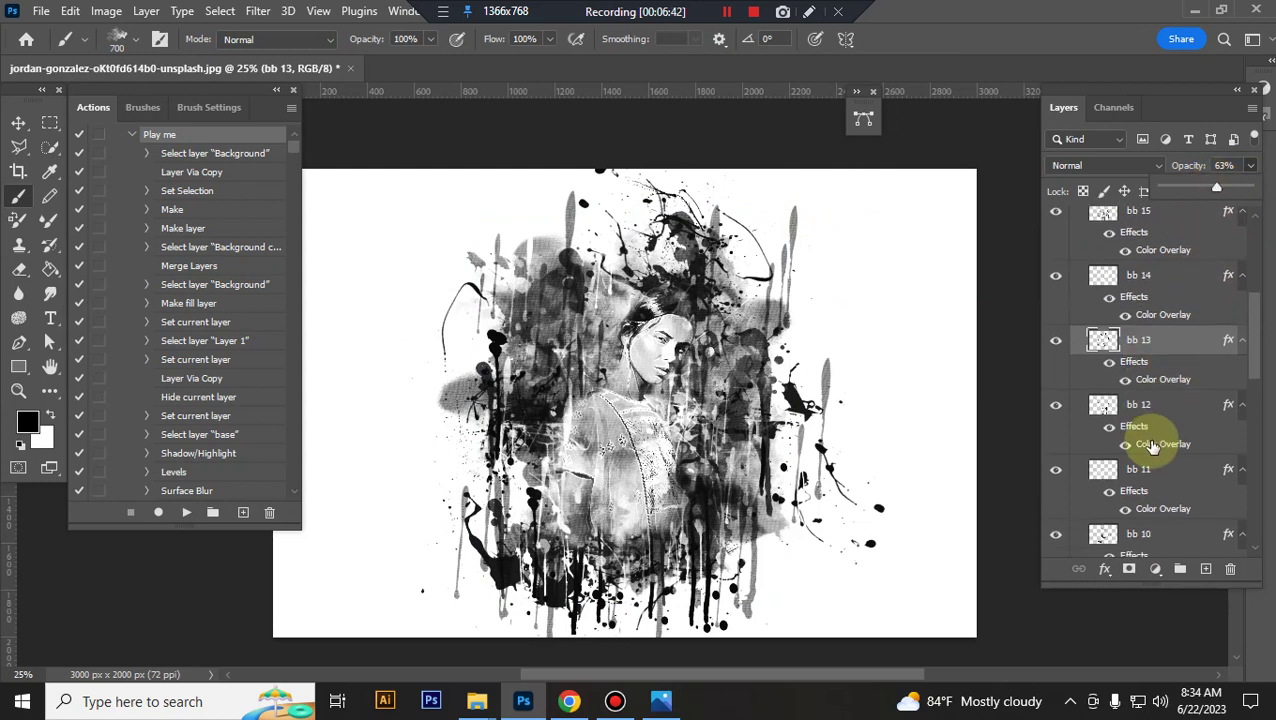
{"action": "left_click", "coordinate": [1170, 421]}
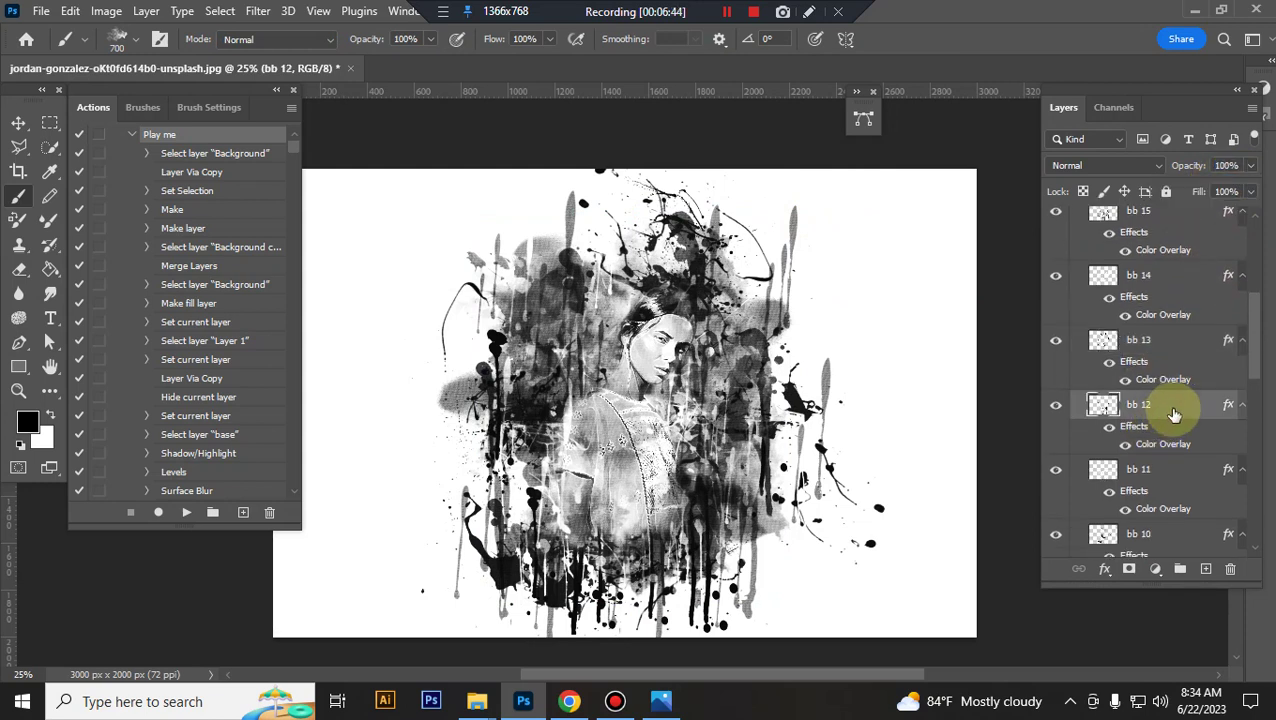
{"action": "key", "text": "ctrl+t"}
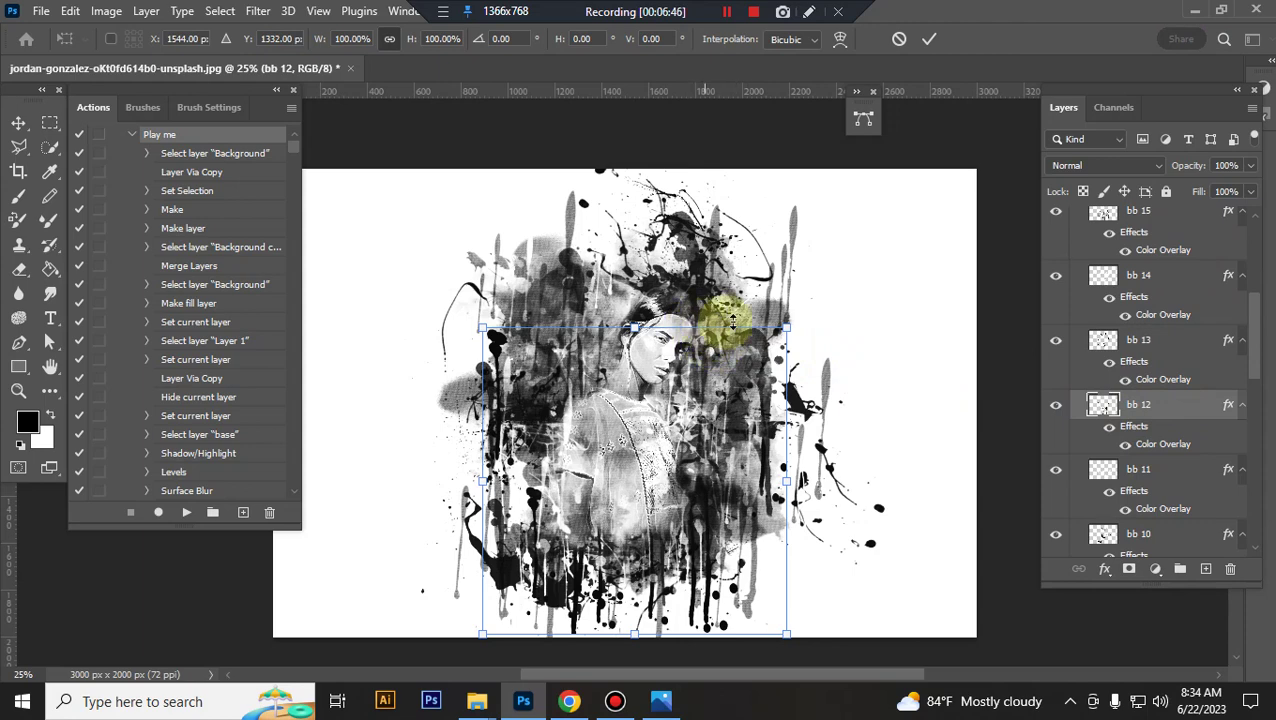
{"action": "mouse_move", "coordinate": [787, 328]}
{"action": "left_mouse_down"}
{"action": "mouse_move", "coordinate": [828, 313]}
{"action": "mouse_move", "coordinate": [797, 356]}
{"action": "left_mouse_up"}
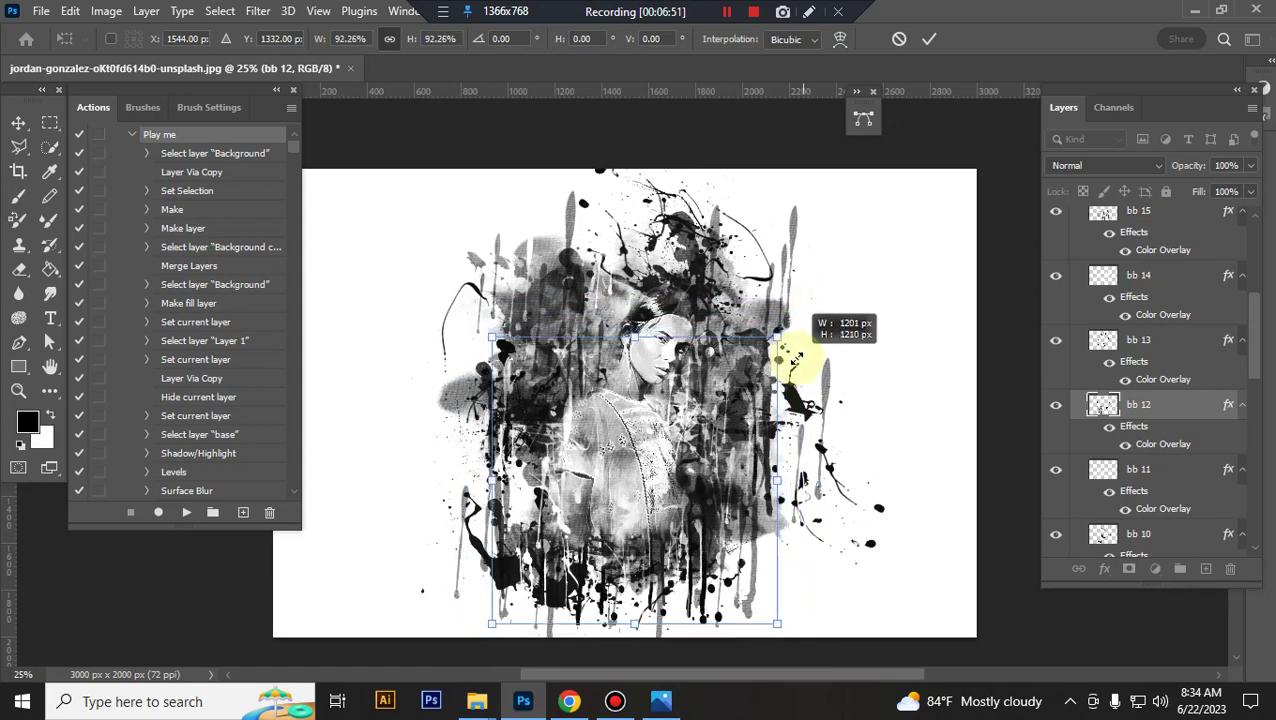
{"action": "key", "text": "Return"}
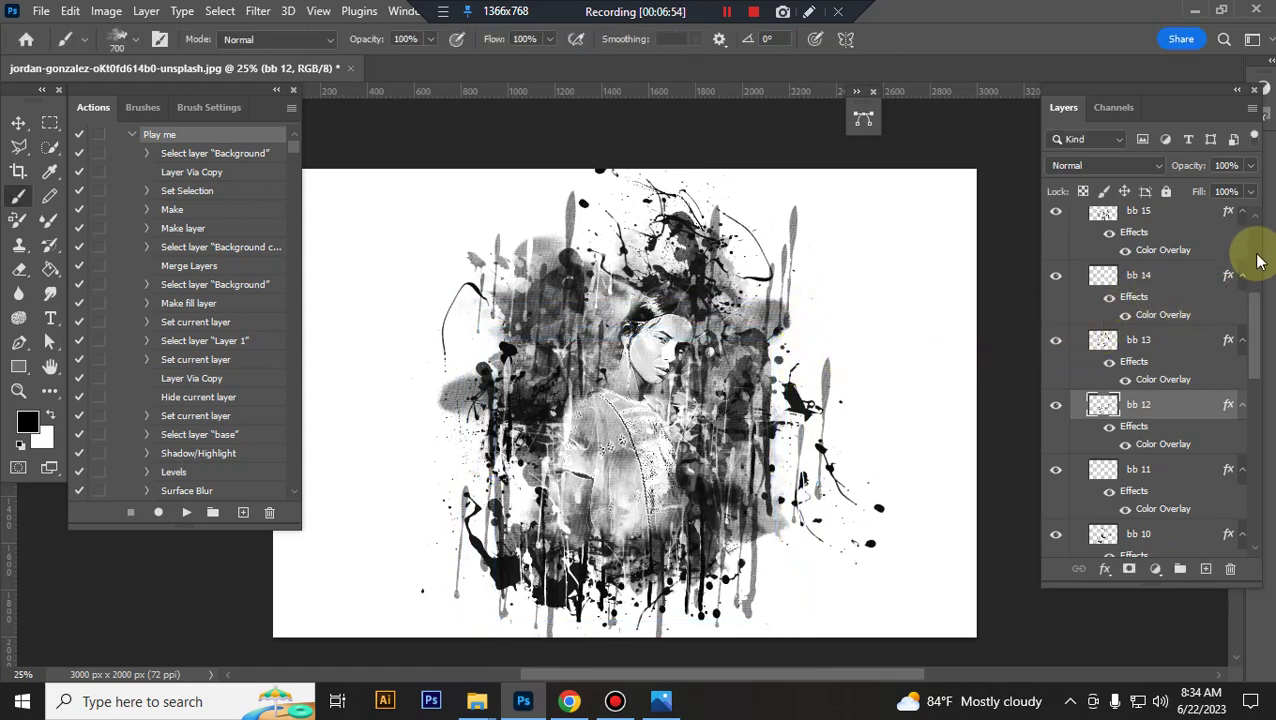
{"action": "left_click", "coordinate": [1216, 186]}
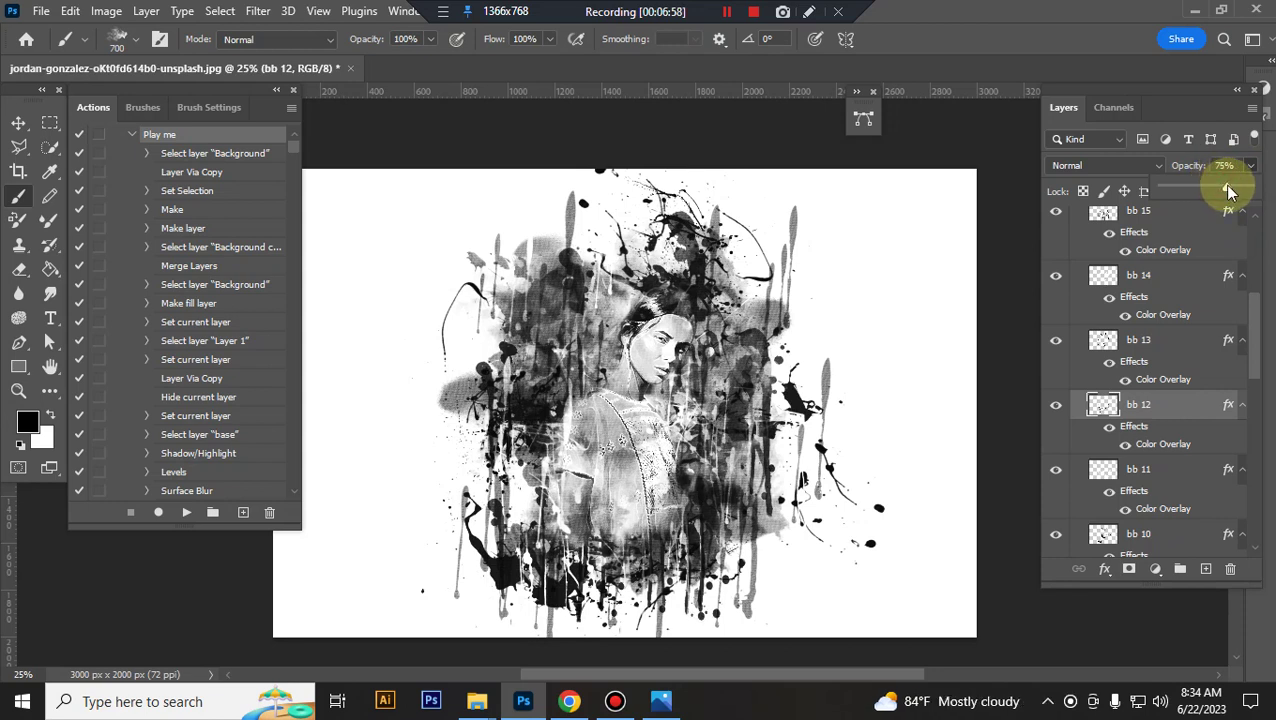
Enlarge bb 11 to about 106% and shrink bb 10 to about 95%.
{"action": "scroll", "coordinate": [1140, 500], "scroll_direction": "down", "scroll_amount": 1}
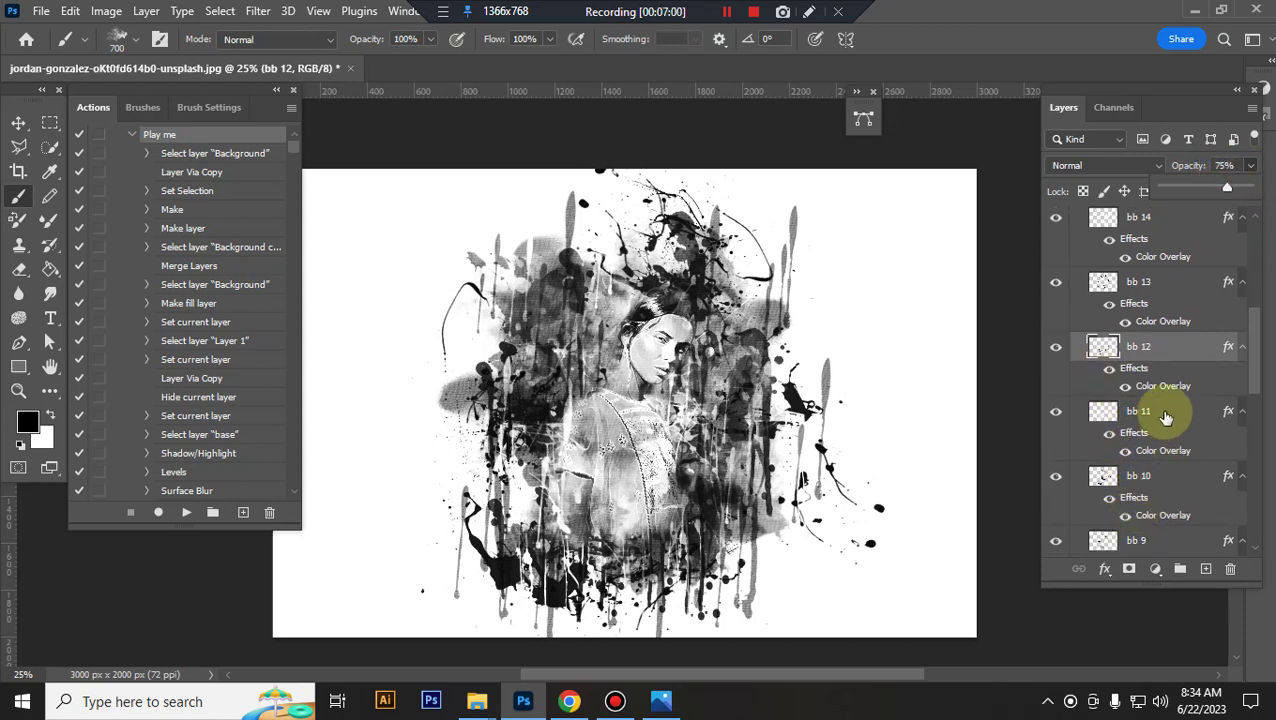
{"action": "left_click", "coordinate": [1168, 421]}
{"action": "key", "text": "ctrl+t"}
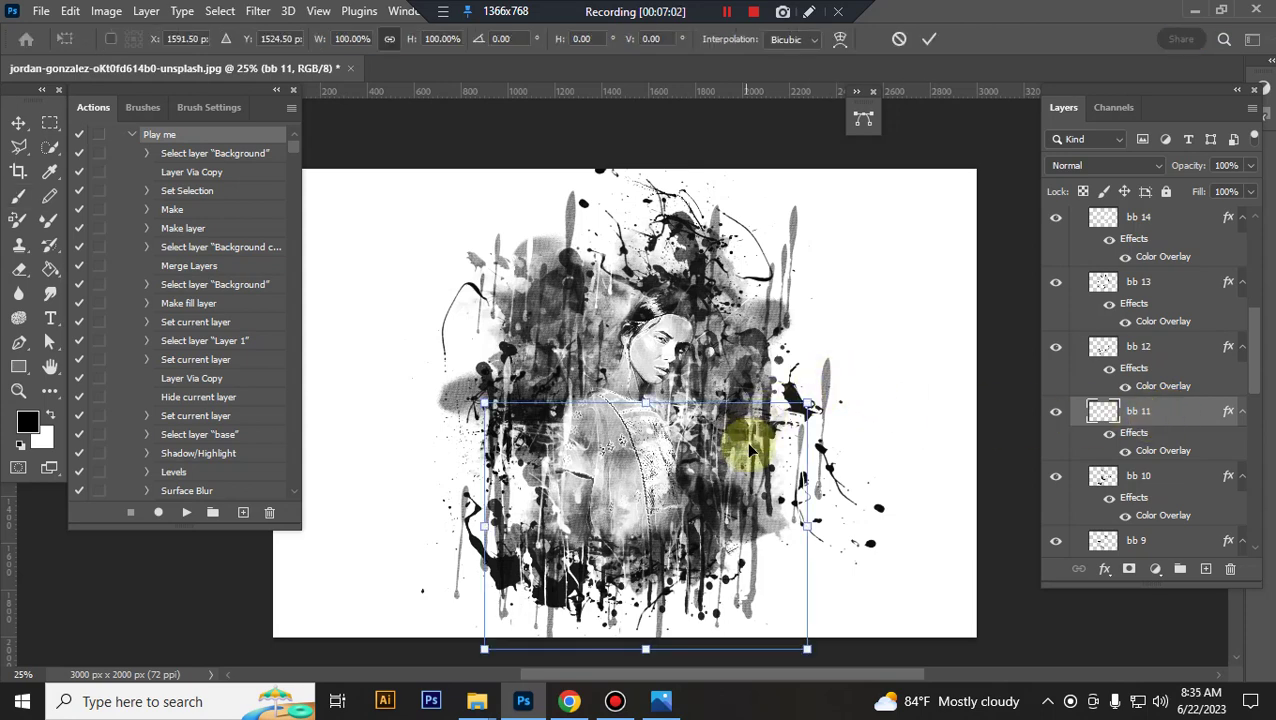
{"action": "left_click_drag", "start_coordinate": [810, 402], "coordinate": [818, 392]}
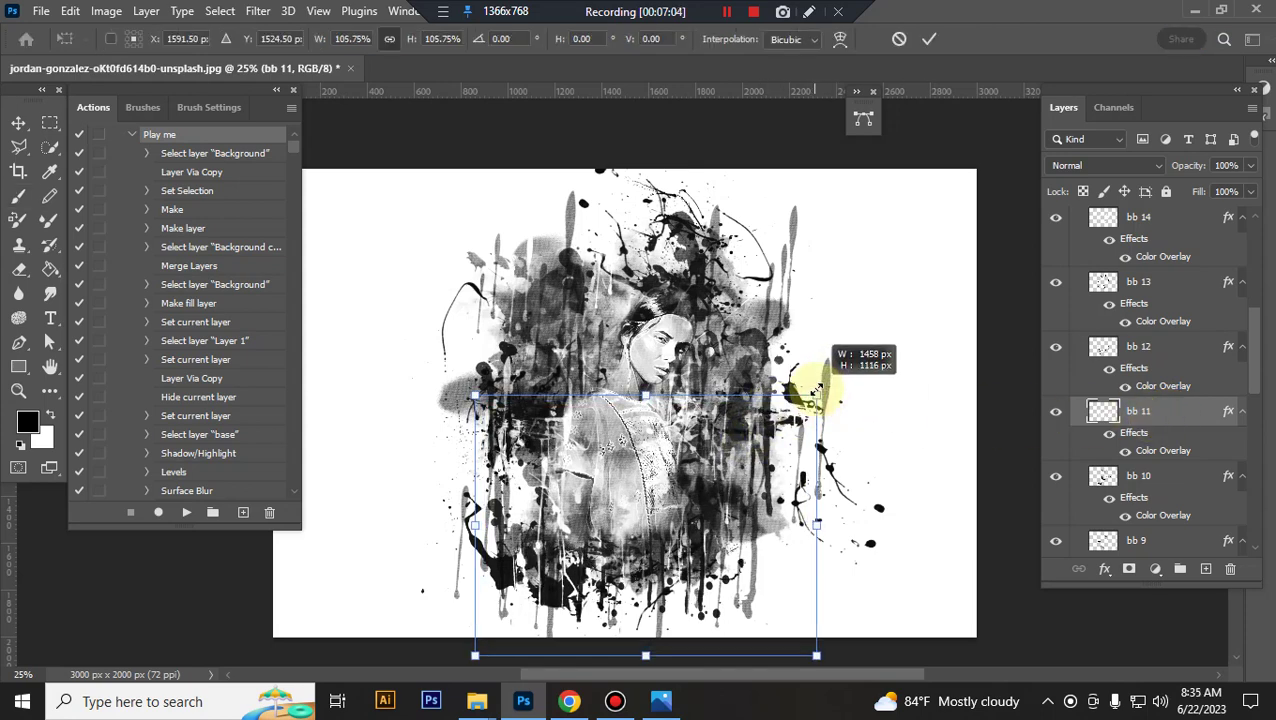
{"action": "key", "text": "Return"}
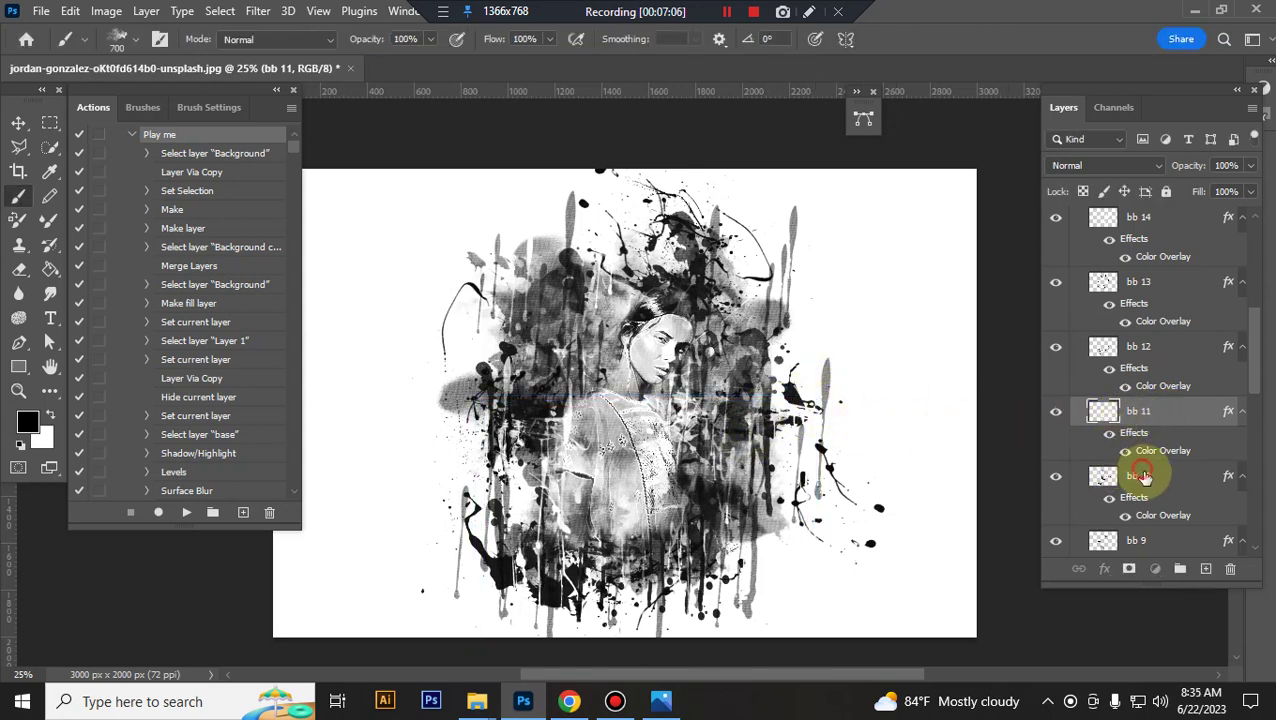
{"action": "left_click", "coordinate": [1145, 477]}
{"action": "key", "text": "ctrl+t"}
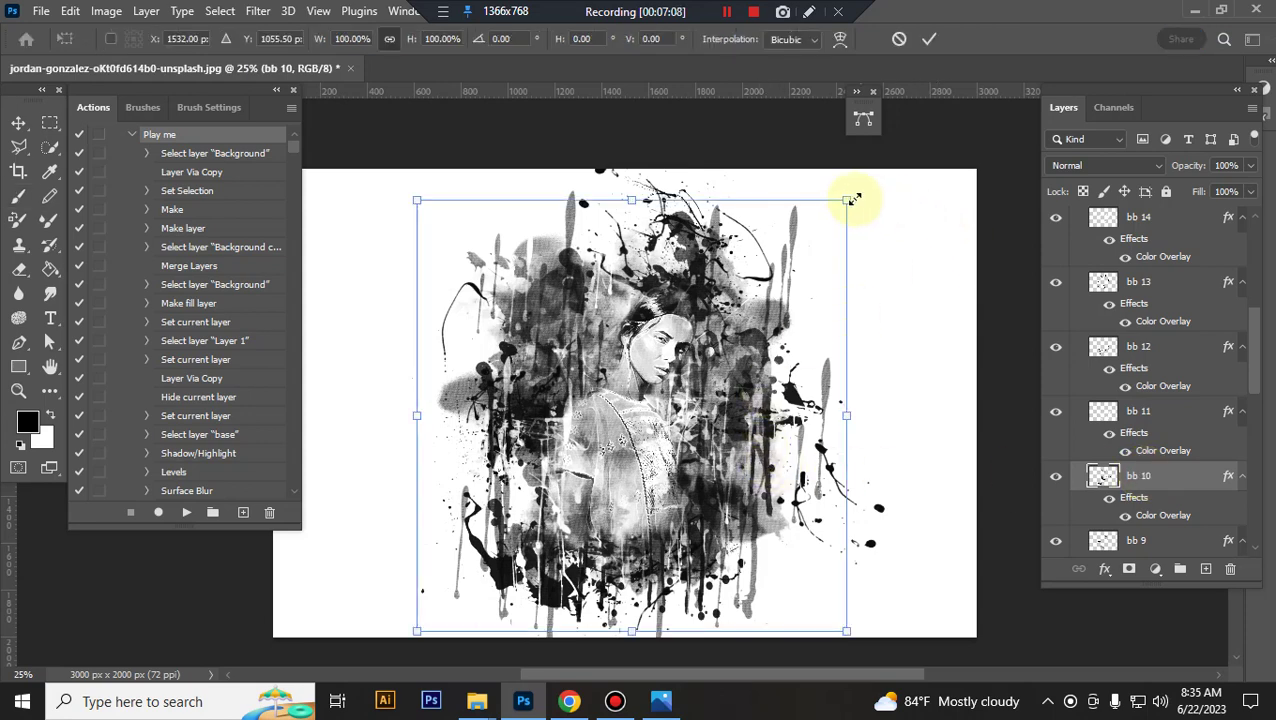
{"action": "left_click_drag", "start_coordinate": [845, 201], "coordinate": [845, 214]}
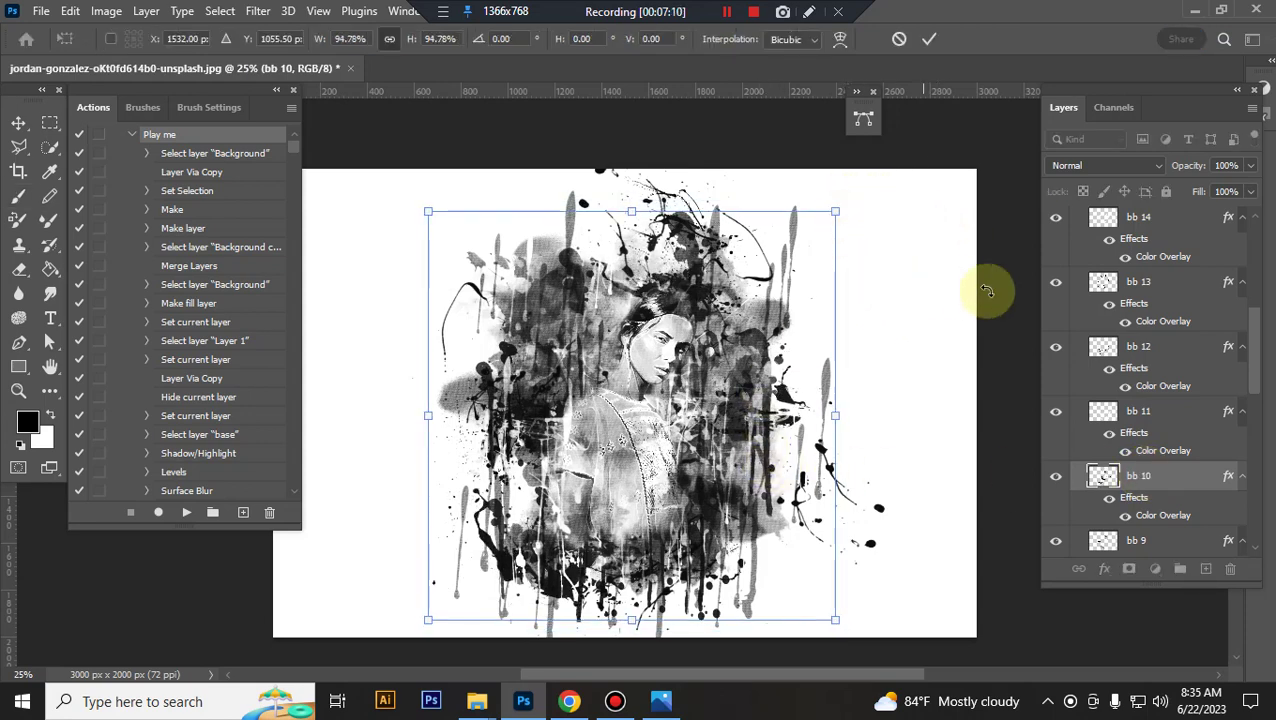
{"action": "key", "text": "Return"}
Shrink bb 9 to about 96% and bb 8 to about 86%.
{"action": "scroll", "coordinate": [1181, 470], "scroll_direction": "down", "scroll_amount": 1}
{"action": "left_click", "coordinate": [1172, 485]}
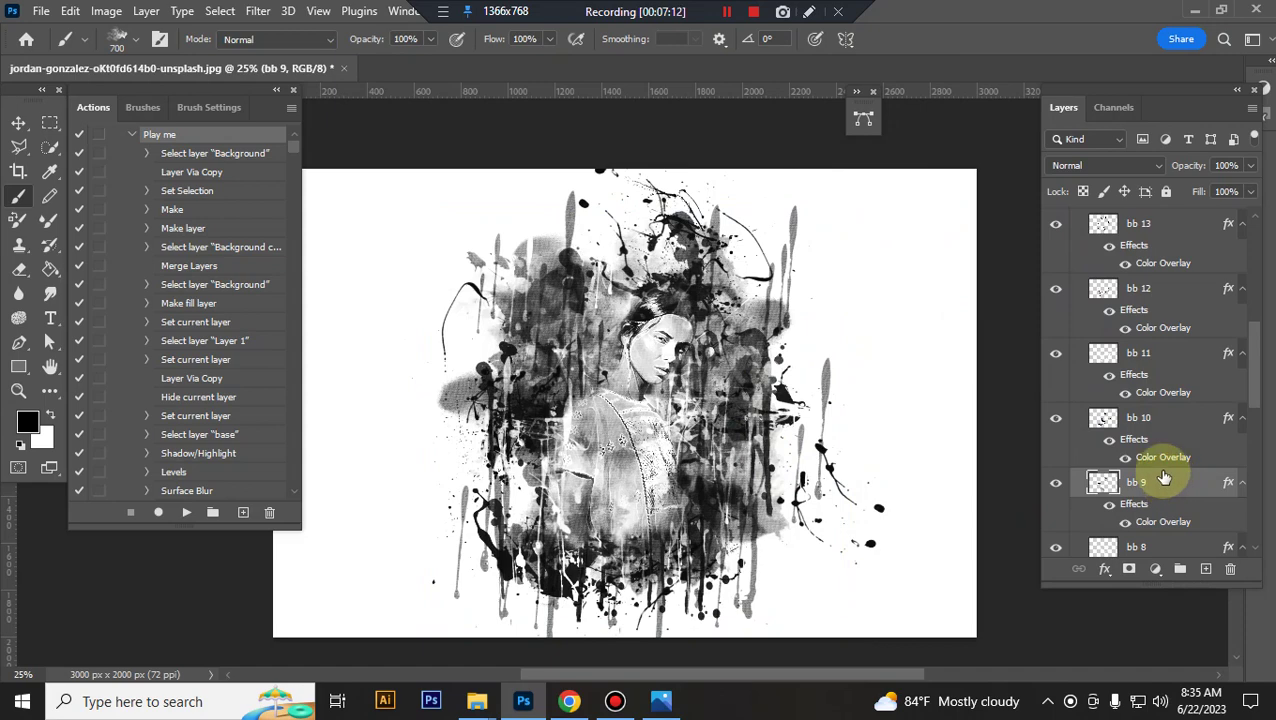
{"action": "key", "text": "ctrl+t"}
{"action": "left_click_drag", "start_coordinate": [796, 207], "coordinate": [793, 222]}
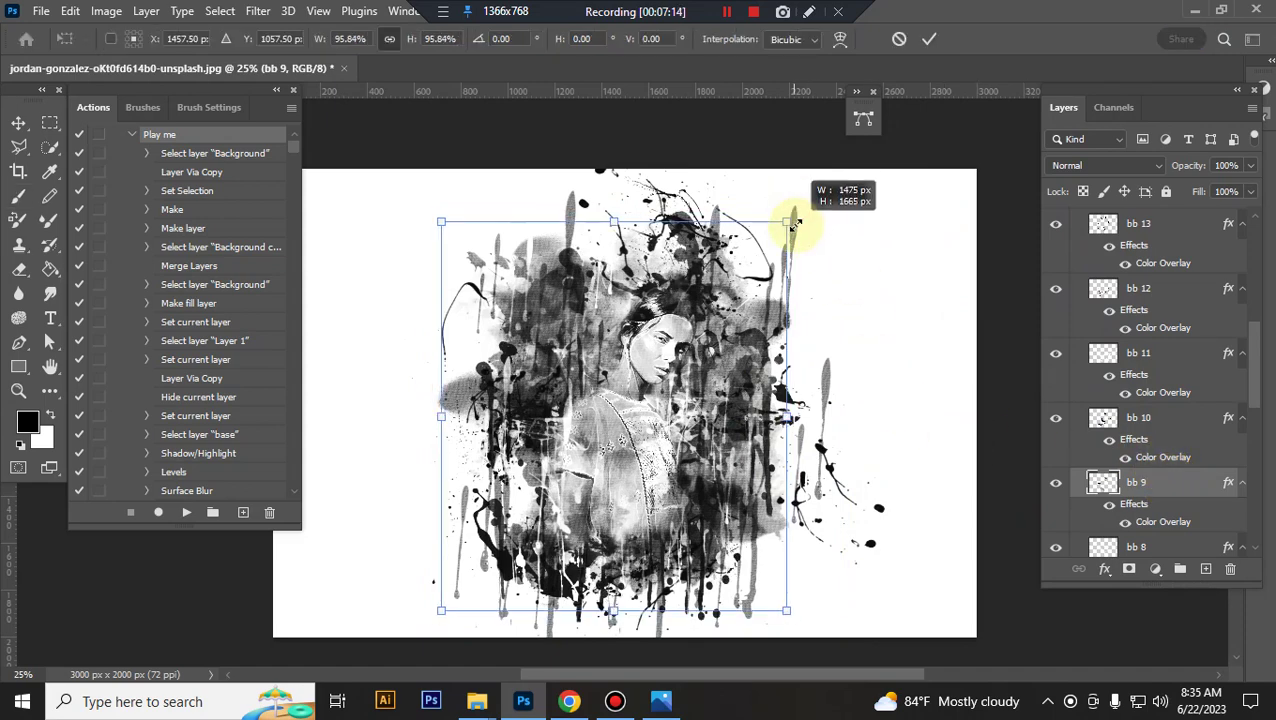
{"action": "key", "text": "Return"}
{"action": "scroll", "coordinate": [1068, 415], "scroll_direction": "down", "scroll_amount": 1}
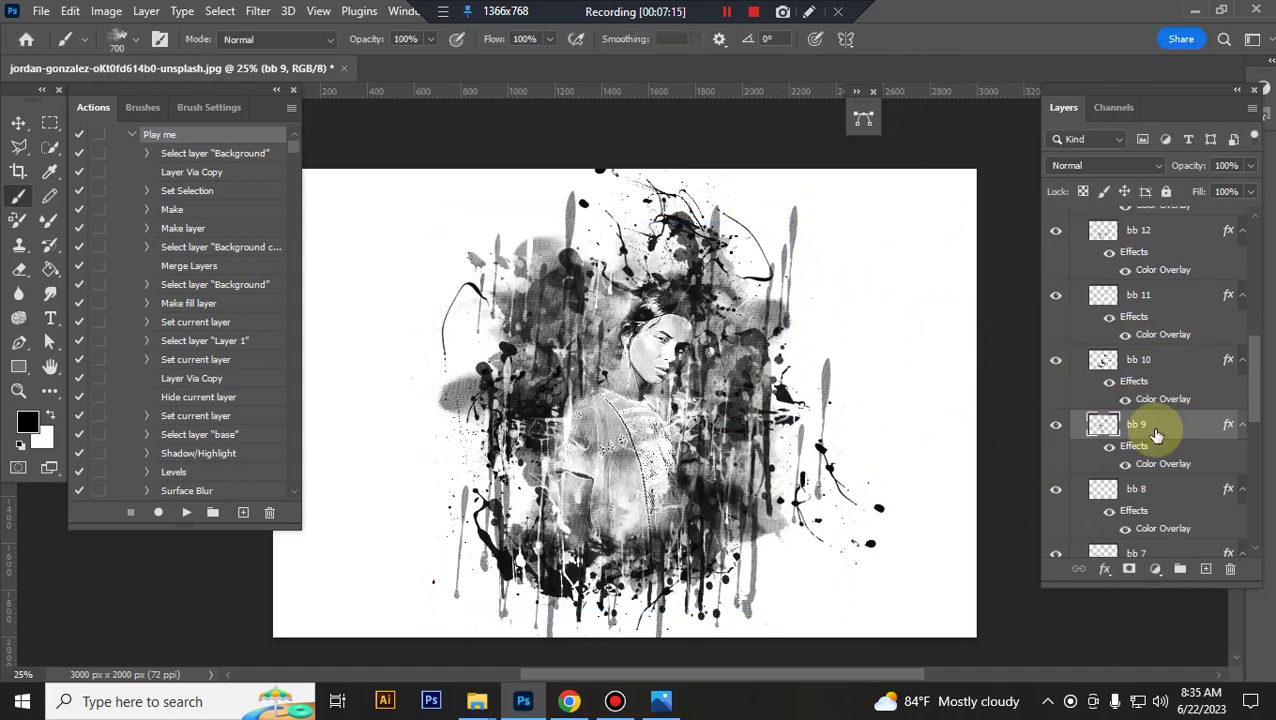
{"action": "left_click", "coordinate": [1147, 494]}
{"action": "key", "text": "ctrl+t"}
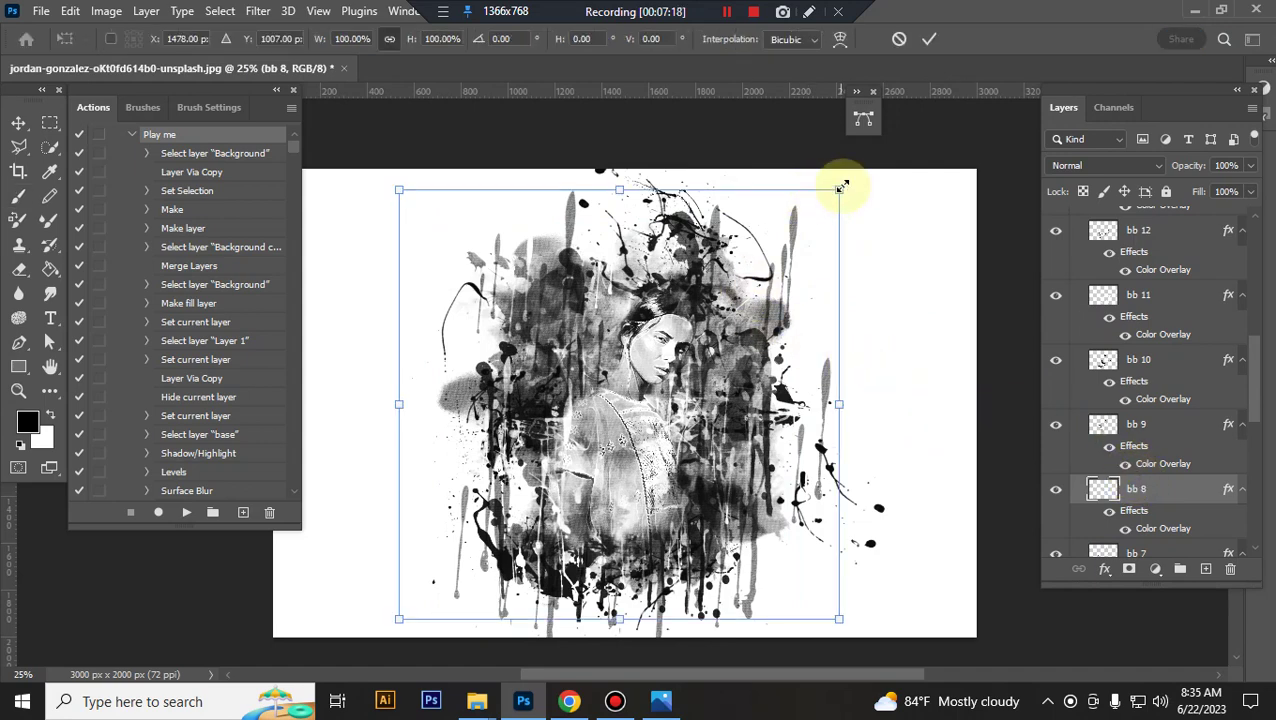
{"action": "left_click_drag", "start_coordinate": [841, 187], "coordinate": [833, 243]}
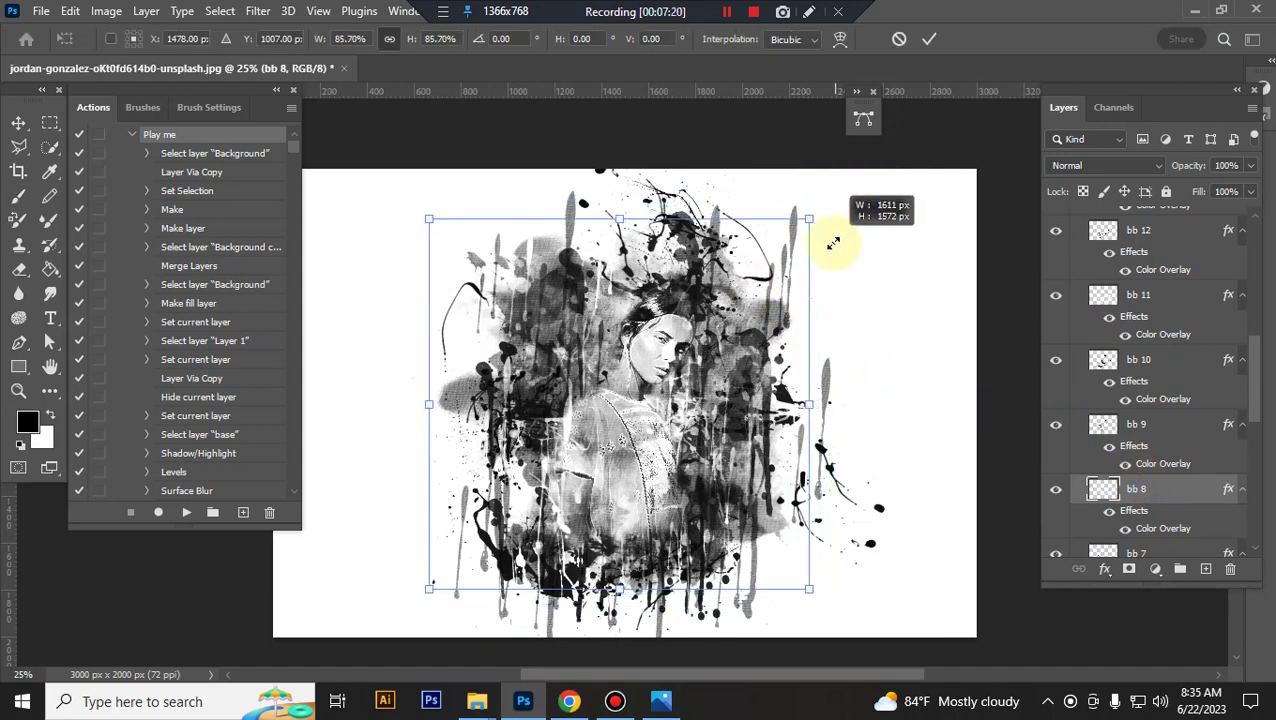
{"action": "key", "text": "Return"}
Shrink bb 7 to about 93% and enlarge bb 6 to about 113%.
{"action": "scroll", "coordinate": [1160, 400], "scroll_direction": "down", "scroll_amount": 1}
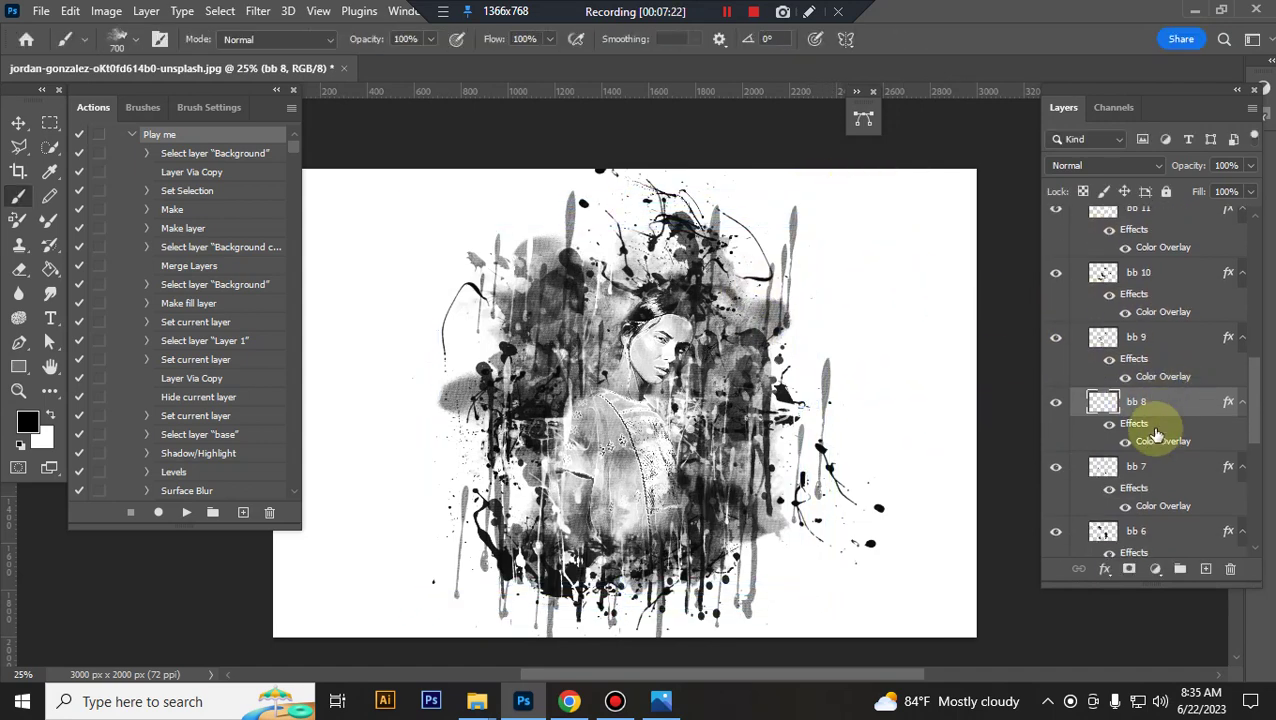
{"action": "left_click", "coordinate": [1136, 468]}
{"action": "key", "text": "ctrl+t"}
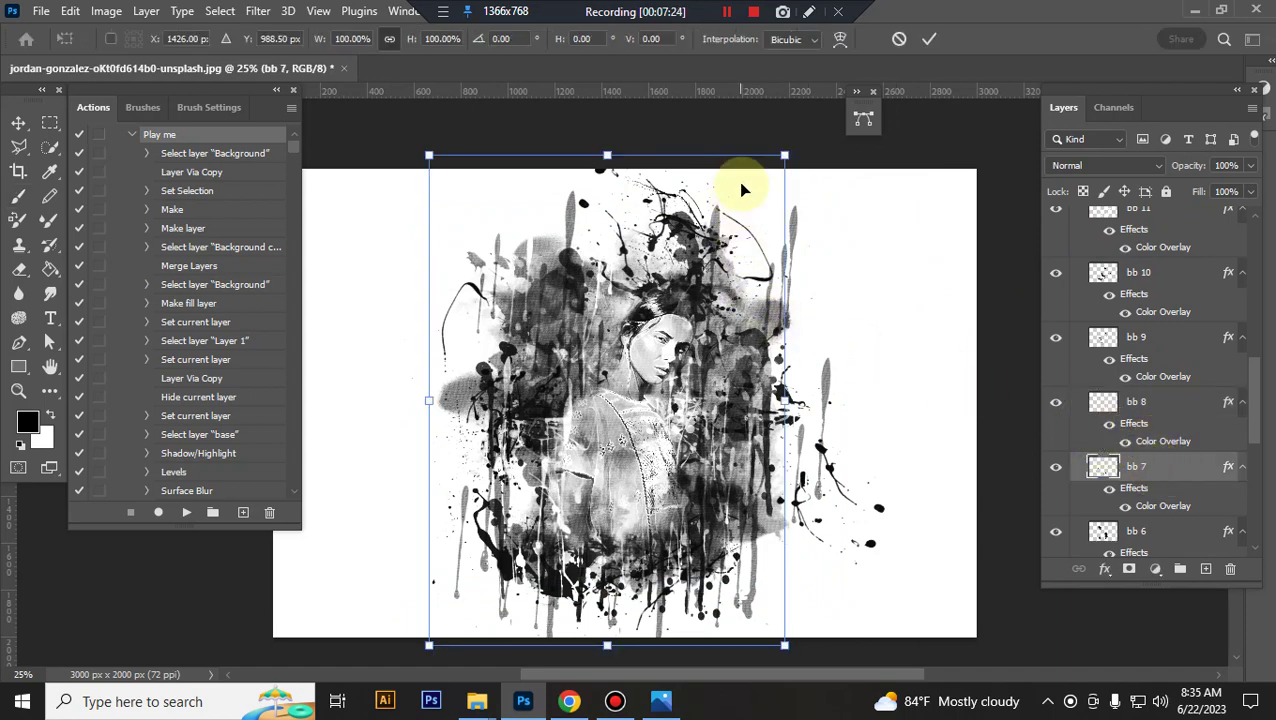
{"action": "left_click_drag", "start_coordinate": [431, 157], "coordinate": [451, 183]}
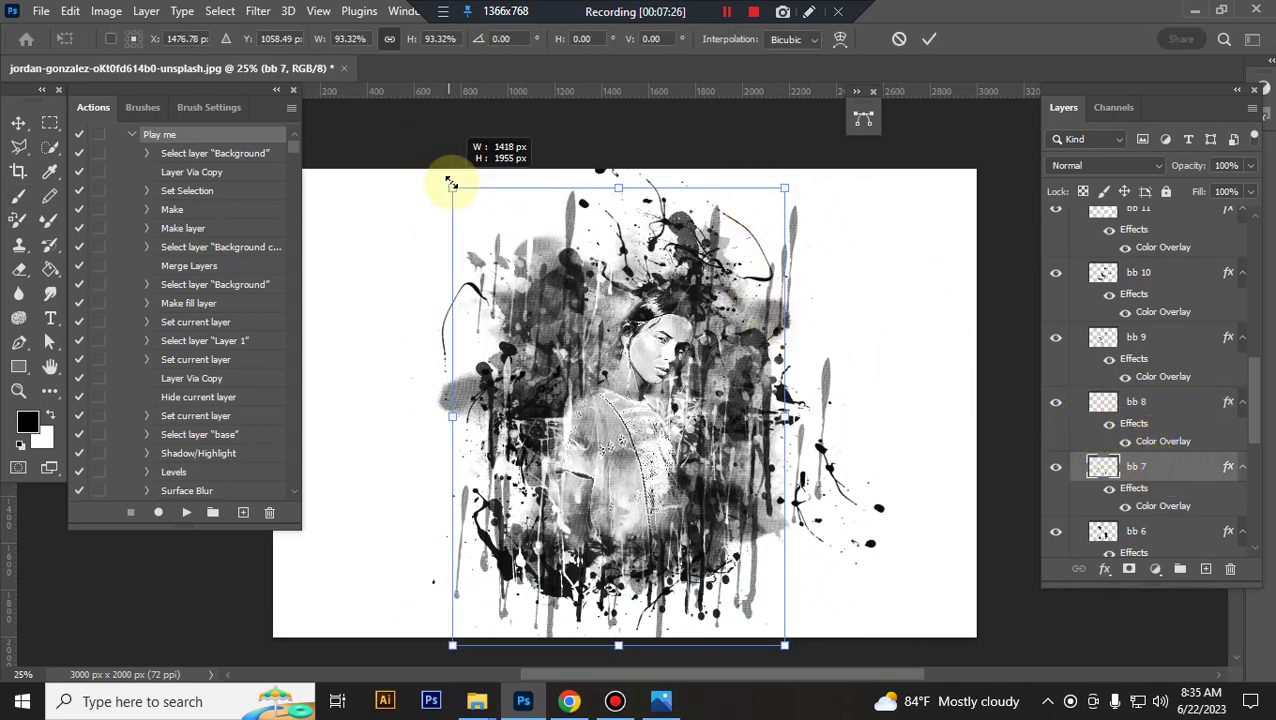
{"action": "key", "text": "Return"}
{"action": "scroll", "coordinate": [1200, 470], "scroll_direction": "down", "scroll_amount": 1}
{"action": "left_click", "coordinate": [1160, 485]}
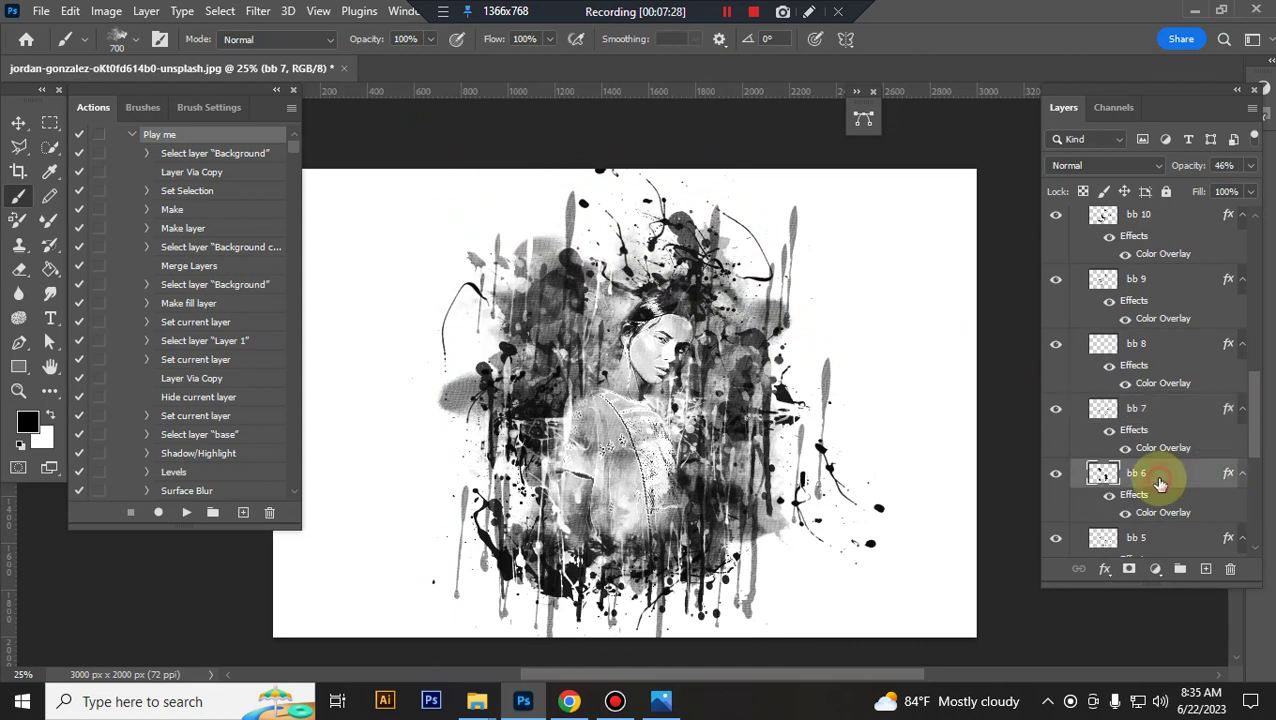
{"action": "key", "text": "ctrl+t"}
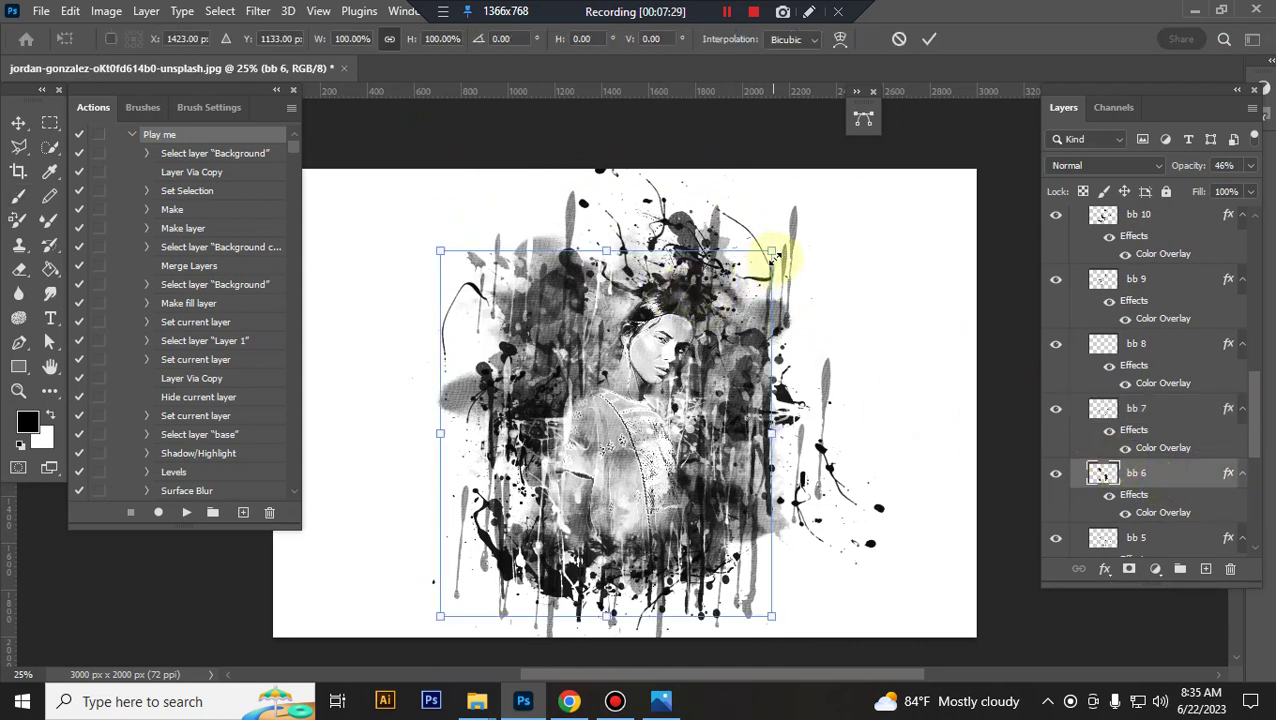
{"action": "left_click_drag", "start_coordinate": [771, 251], "coordinate": [793, 228]}
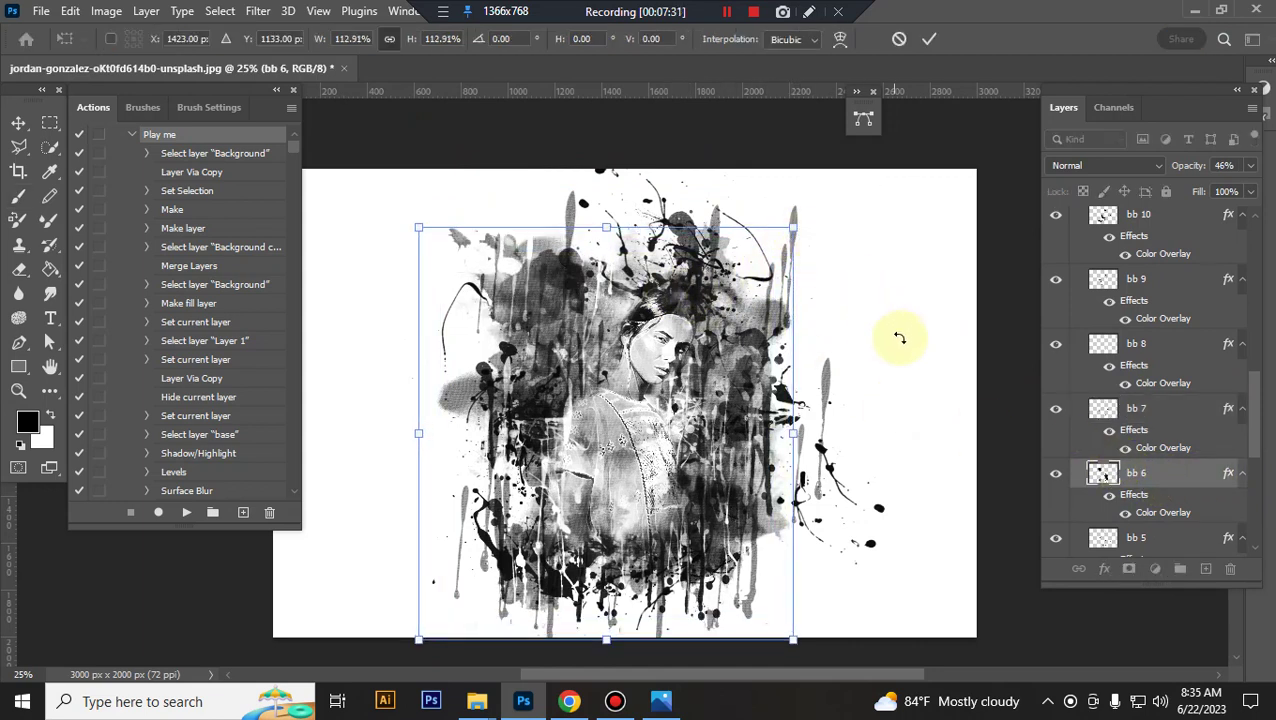
{"action": "key", "text": "Return"}
Shrink the bb 5 splatter to about 95%.
{"action": "scroll", "coordinate": [1195, 455], "scroll_direction": "down", "scroll_amount": 1}
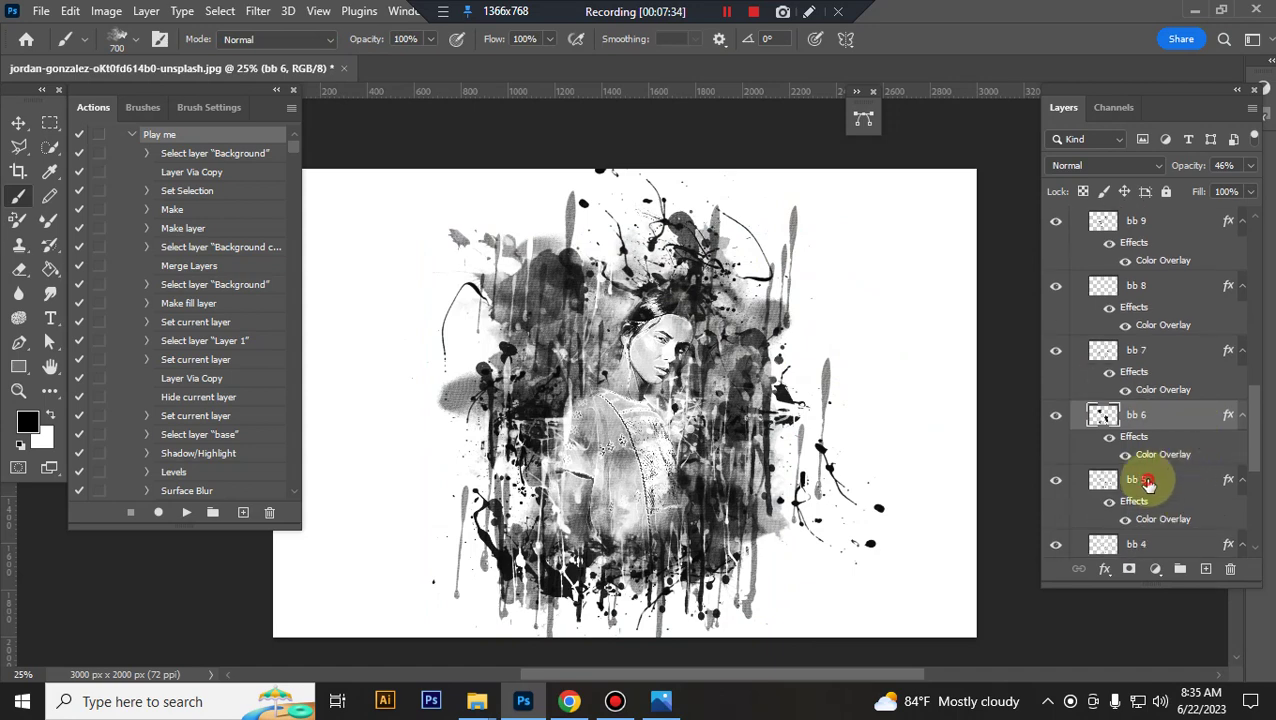
{"action": "left_click", "coordinate": [1147, 482]}
{"action": "key", "text": "ctrl+t"}
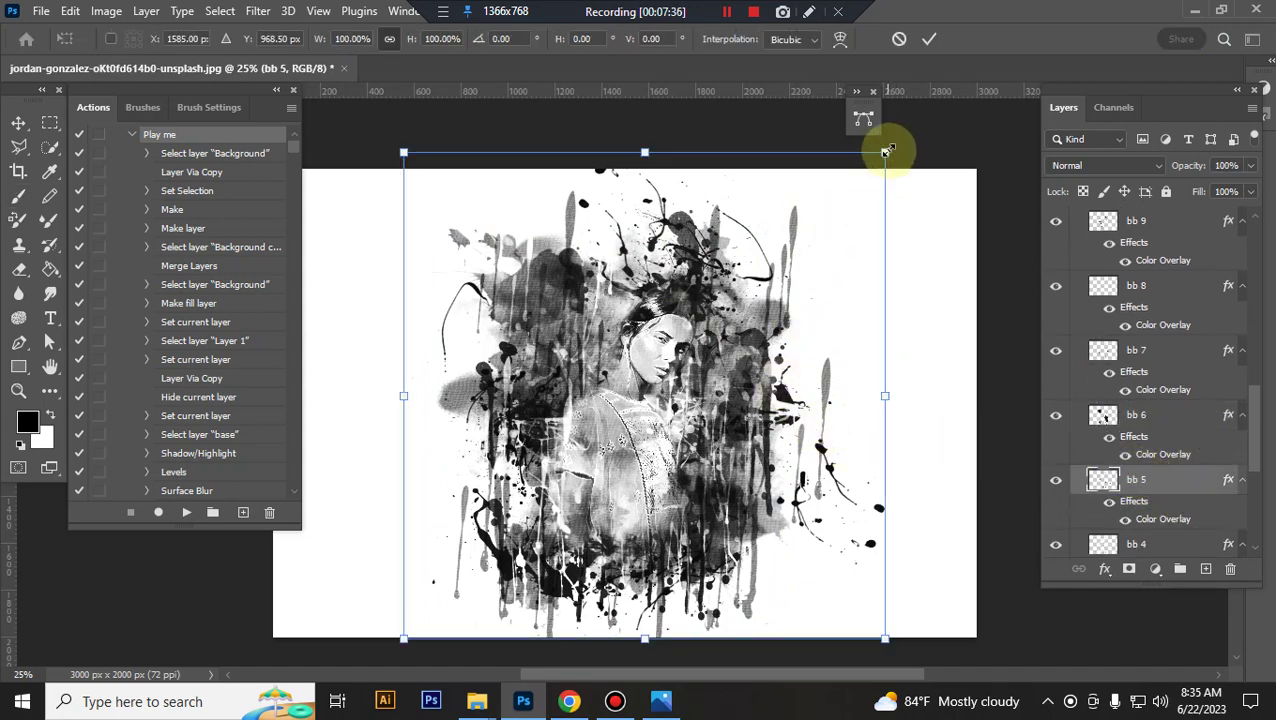
{"action": "left_click_drag", "start_coordinate": [885, 152], "coordinate": [885, 198]}
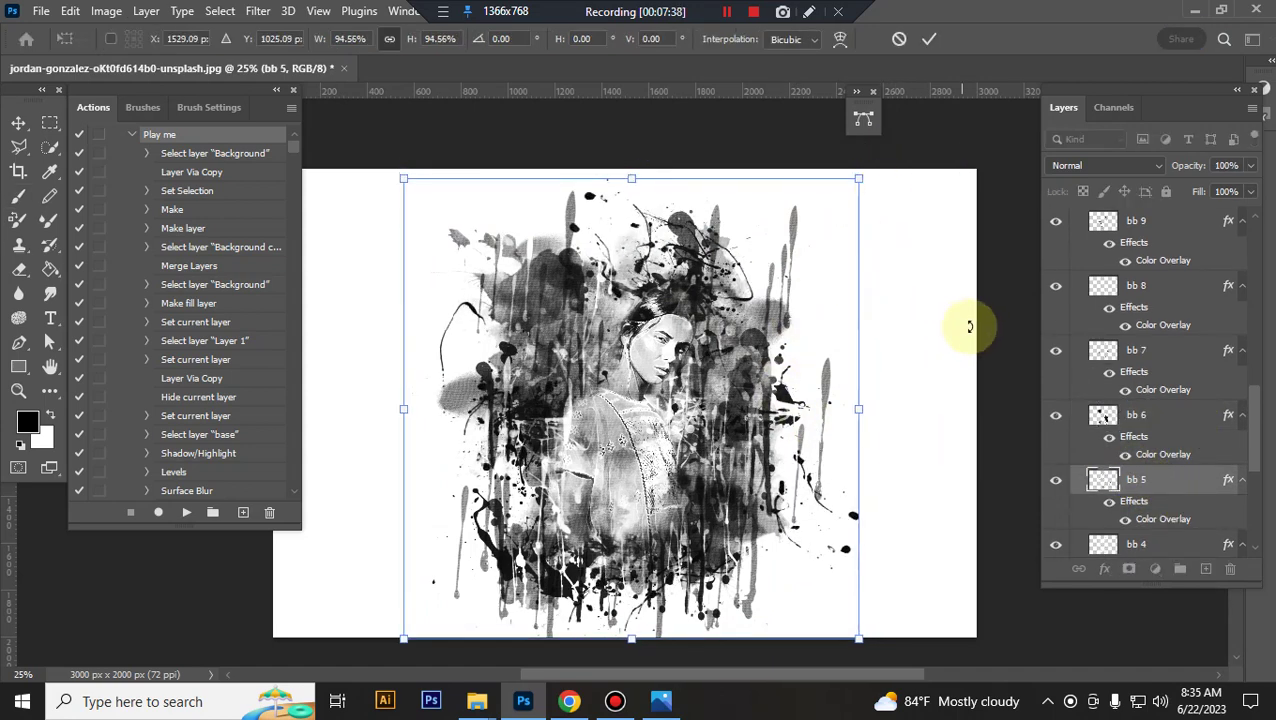
{"action": "key", "text": "Return"}
{"action": "scroll", "coordinate": [1135, 440], "scroll_direction": "down", "scroll_amount": 1}
Resize bb 4 slightly and enlarge bb 3 to about 107%.
{"action": "left_click", "coordinate": [1137, 460]}
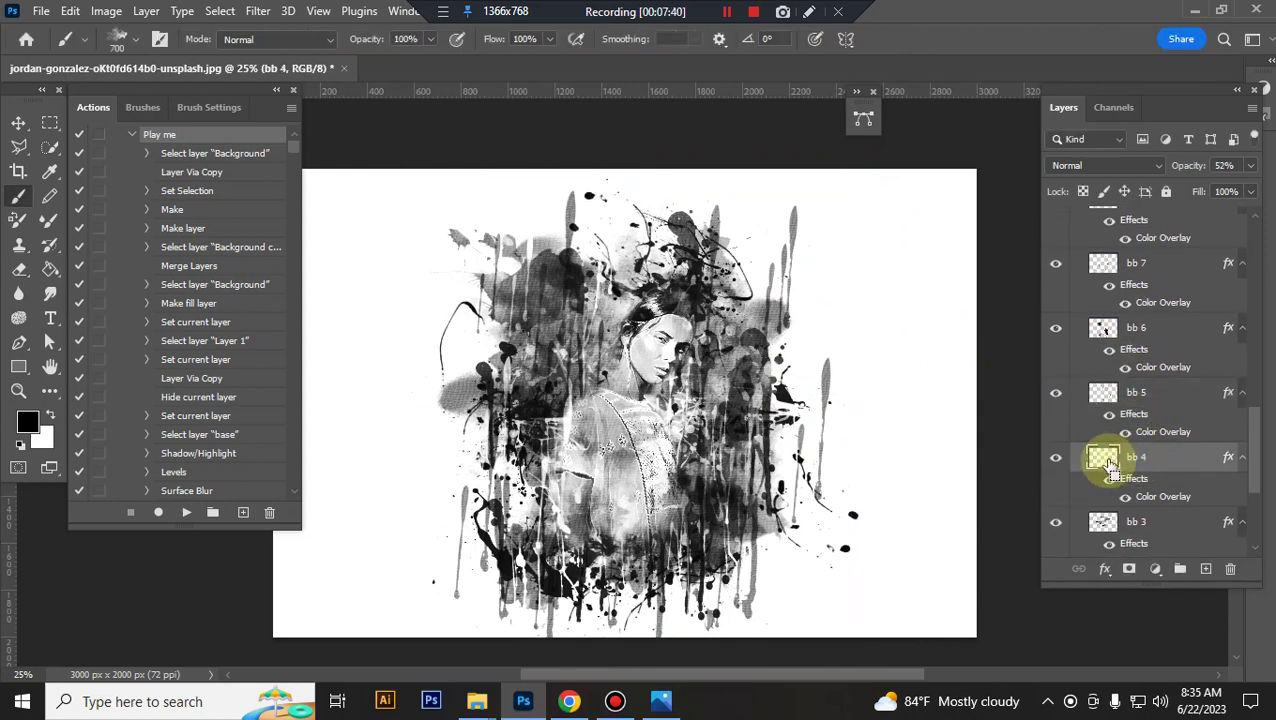
{"action": "key", "text": "ctrl+t"}
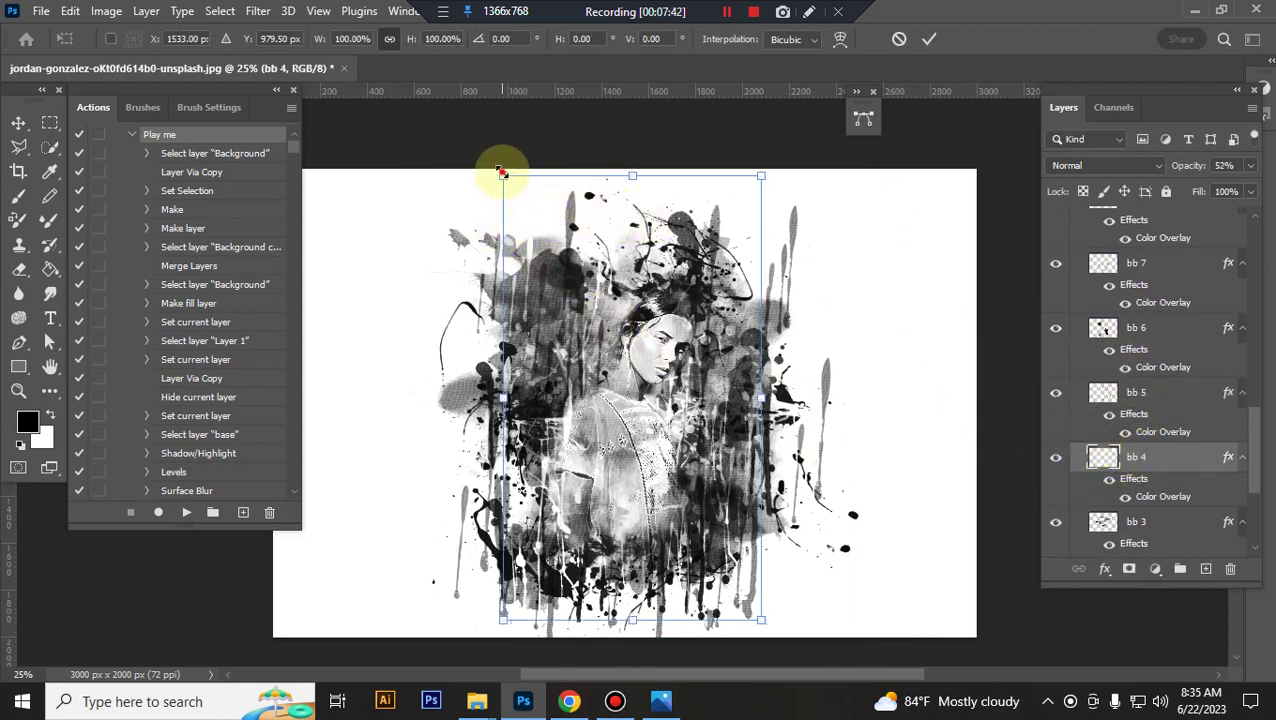
{"action": "left_click_drag", "start_coordinate": [502, 173], "coordinate": [507, 177]}
{"action": "key", "text": "Return"}
{"action": "scroll", "coordinate": [1145, 495], "scroll_direction": "down", "scroll_amount": 1}
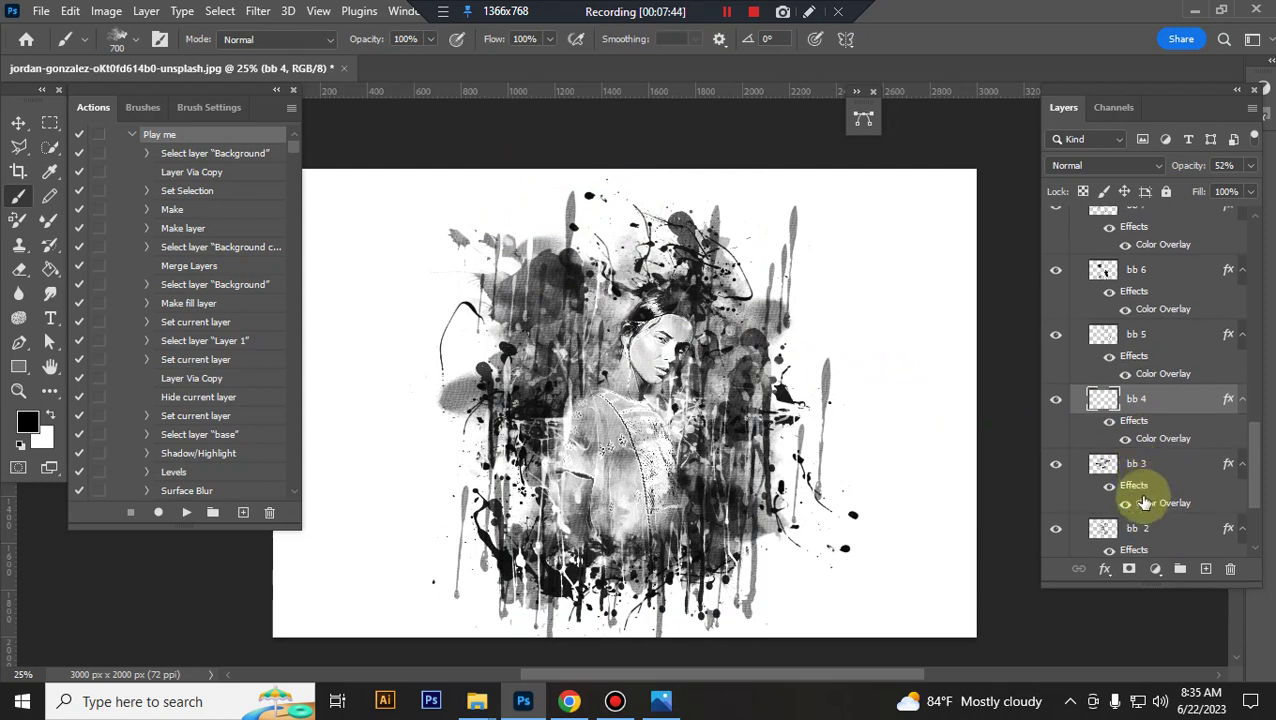
{"action": "left_click", "coordinate": [1140, 465]}
{"action": "key", "text": "ctrl+t"}
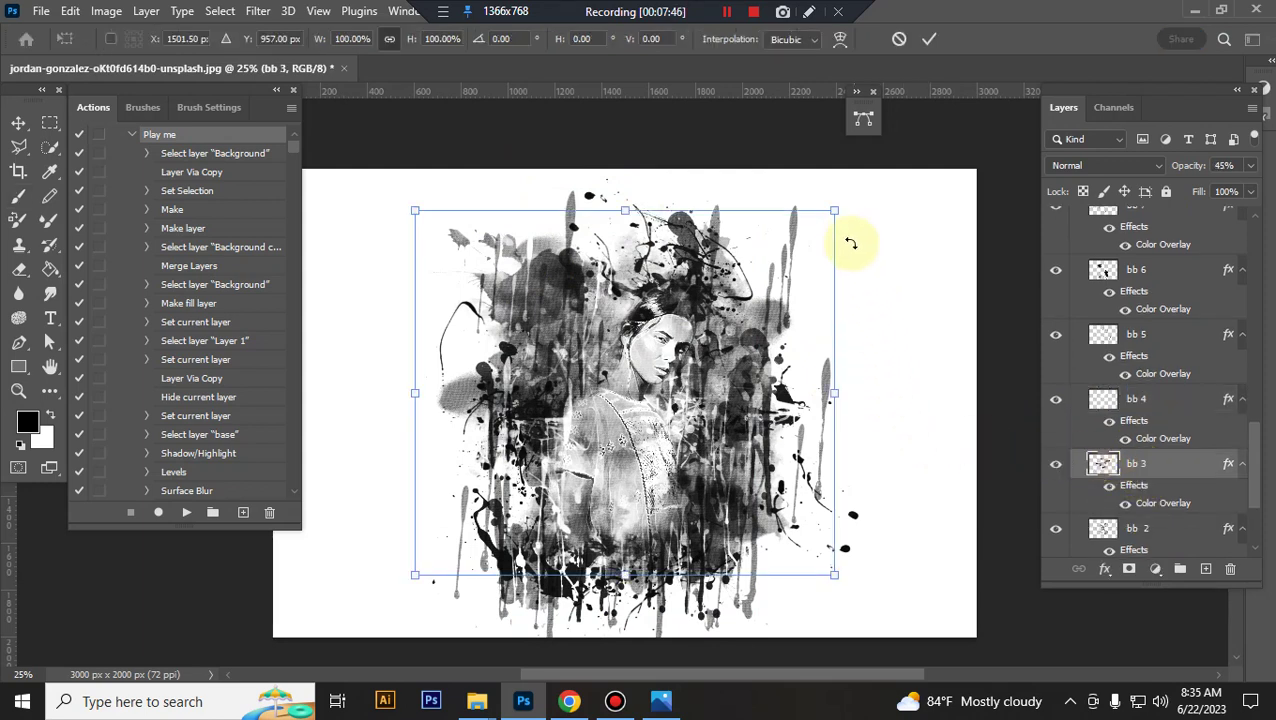
{"action": "left_click_drag", "start_coordinate": [834, 212], "coordinate": [845, 190]}
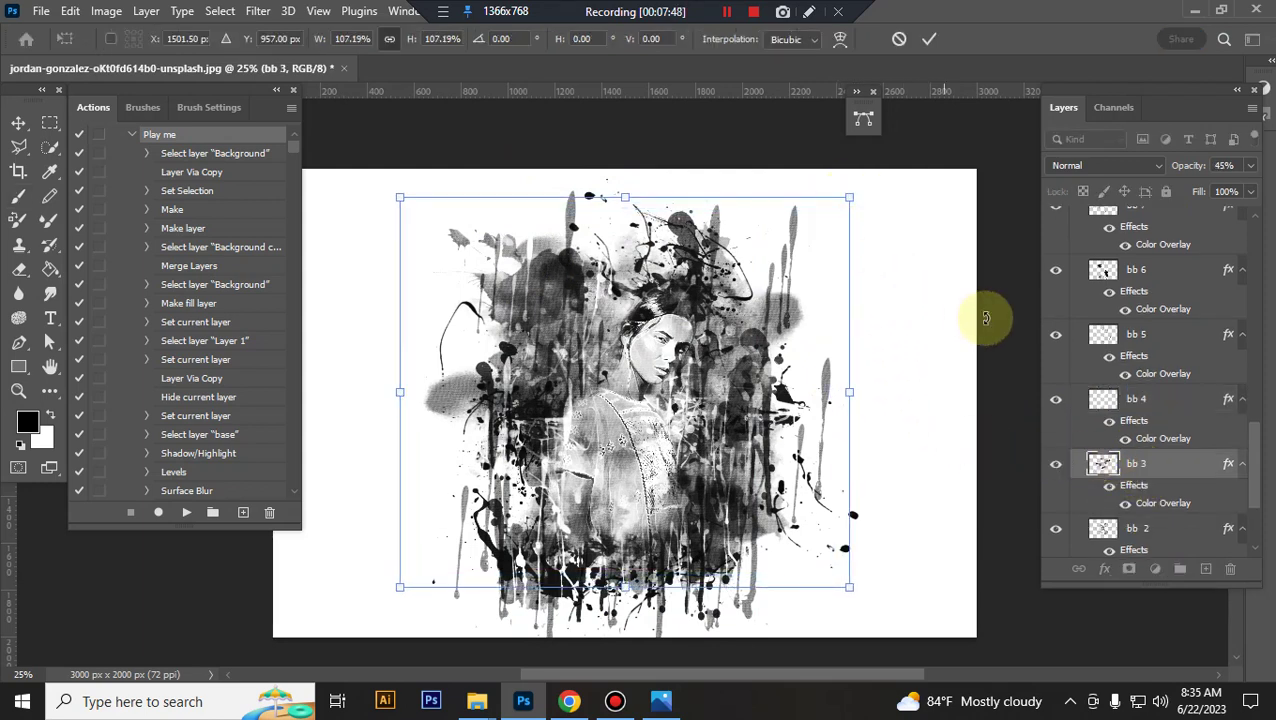
{"action": "key", "text": "Return"}
Enlarge the bb 2 splatter and scale bb 1 up to about 122%.
{"action": "scroll", "coordinate": [1148, 420], "scroll_direction": "down", "scroll_amount": 1}
{"action": "left_click", "coordinate": [1145, 470]}
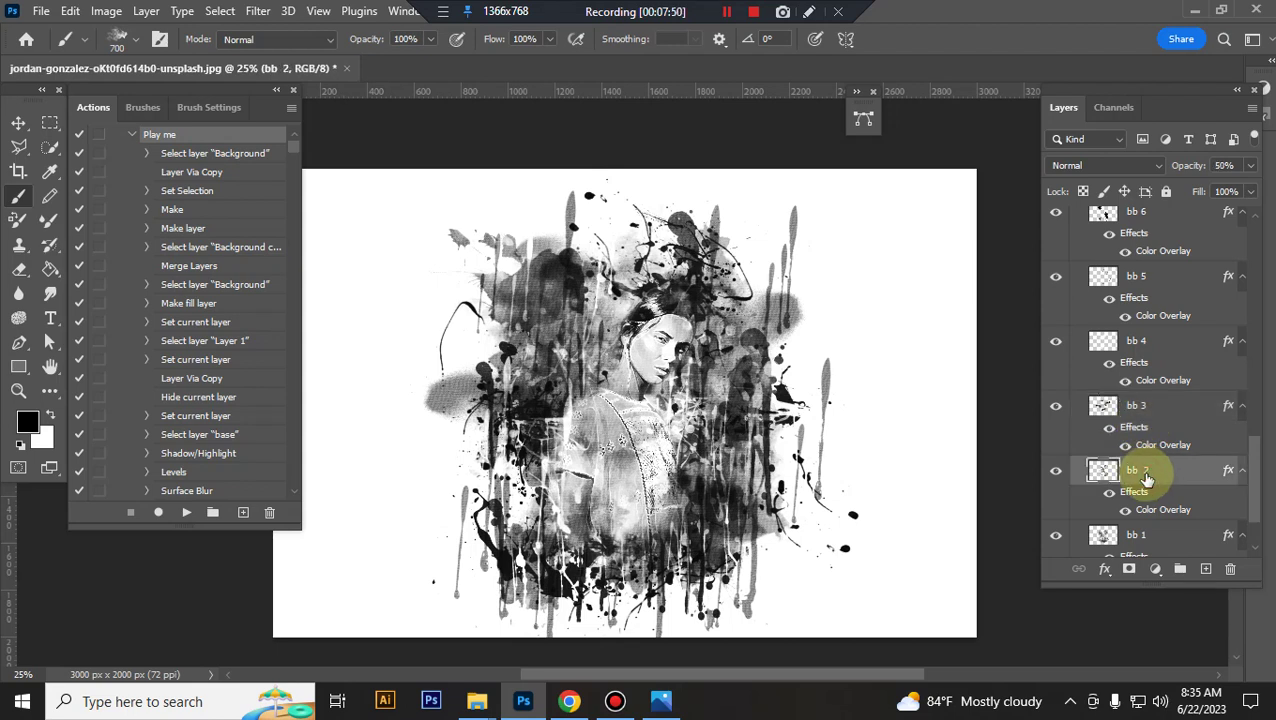
{"action": "key", "text": "ctrl+t"}
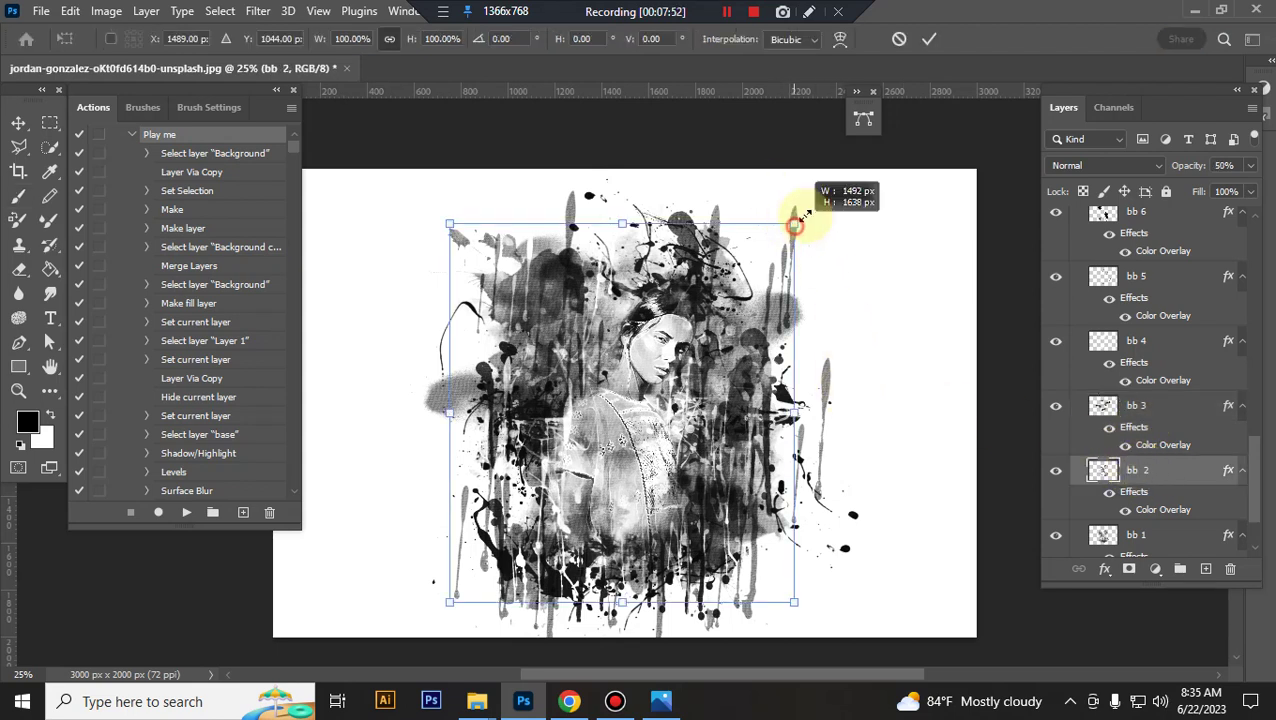
{"action": "left_click_drag", "start_coordinate": [794, 225], "coordinate": [817, 207]}
{"action": "key", "text": "Return"}
{"action": "scroll", "coordinate": [1122, 458], "scroll_direction": "down", "scroll_amount": 1}
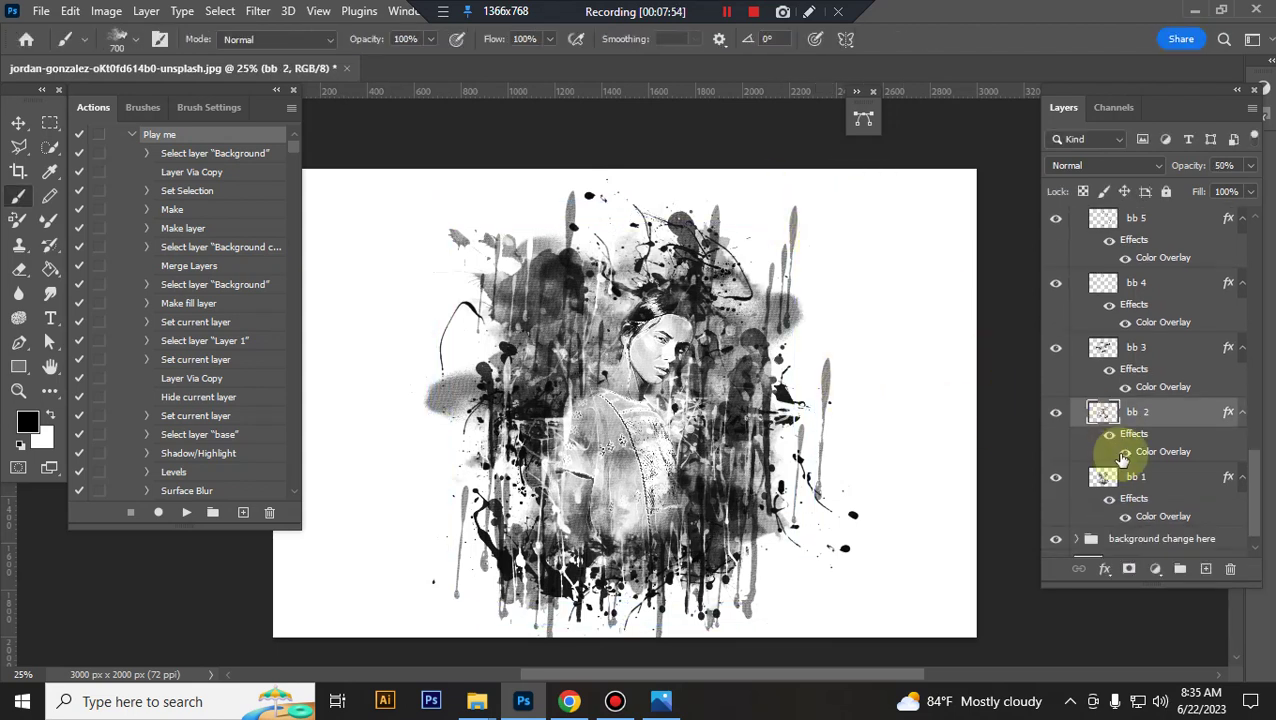
{"action": "scroll", "coordinate": [1122, 458], "scroll_direction": "down", "scroll_amount": 1}
{"action": "left_click", "coordinate": [1137, 455]}
{"action": "key", "text": "ctrl+t"}
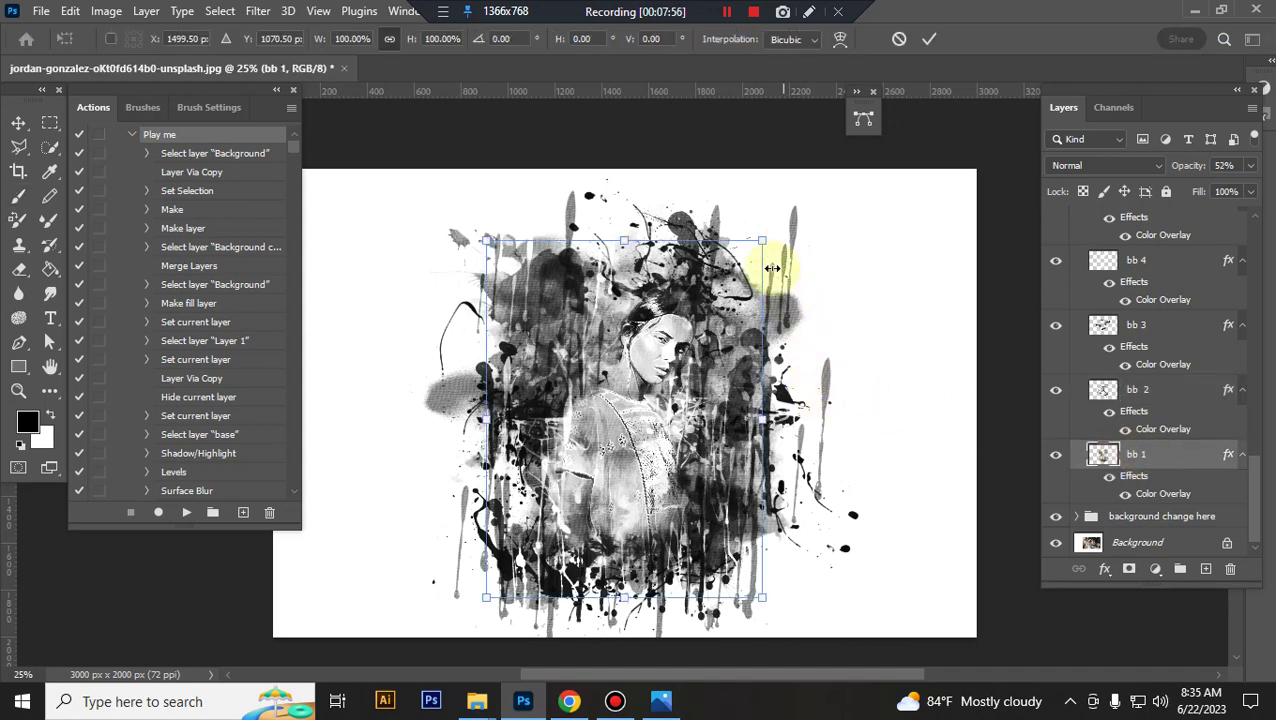
{"action": "left_click_drag", "start_coordinate": [762, 240], "coordinate": [803, 213]}
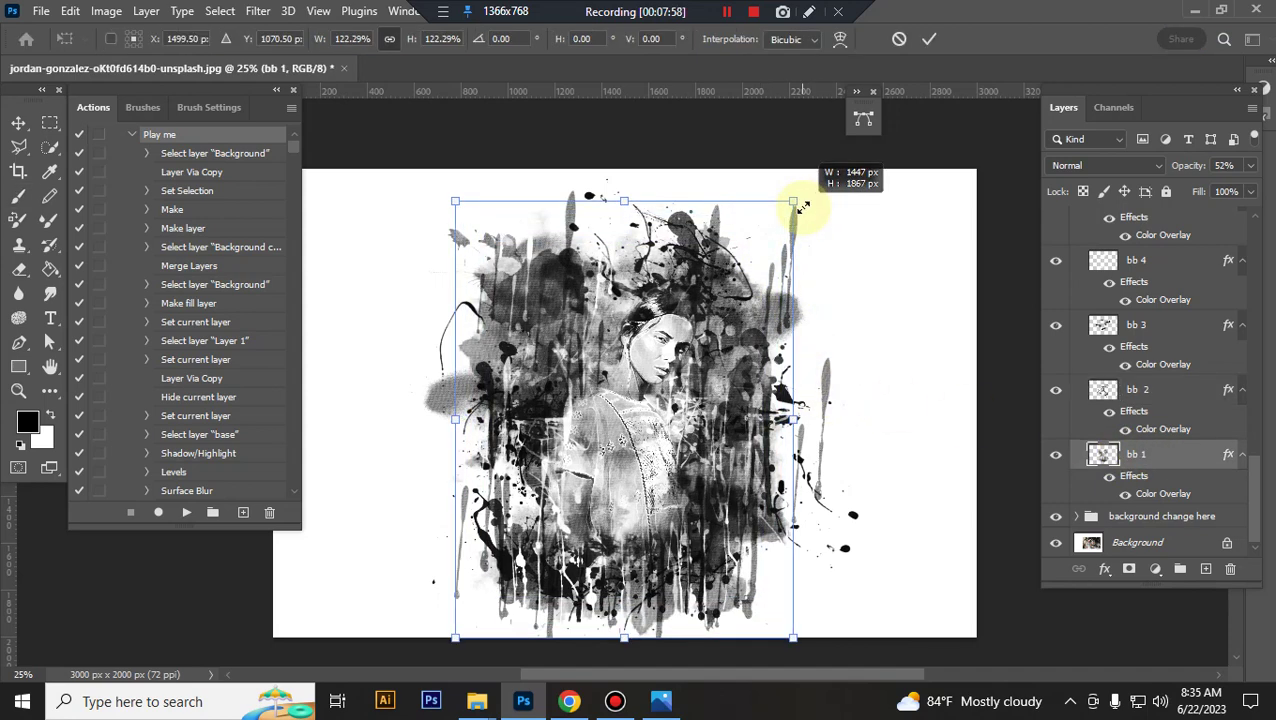
{"action": "key", "text": "Return"}
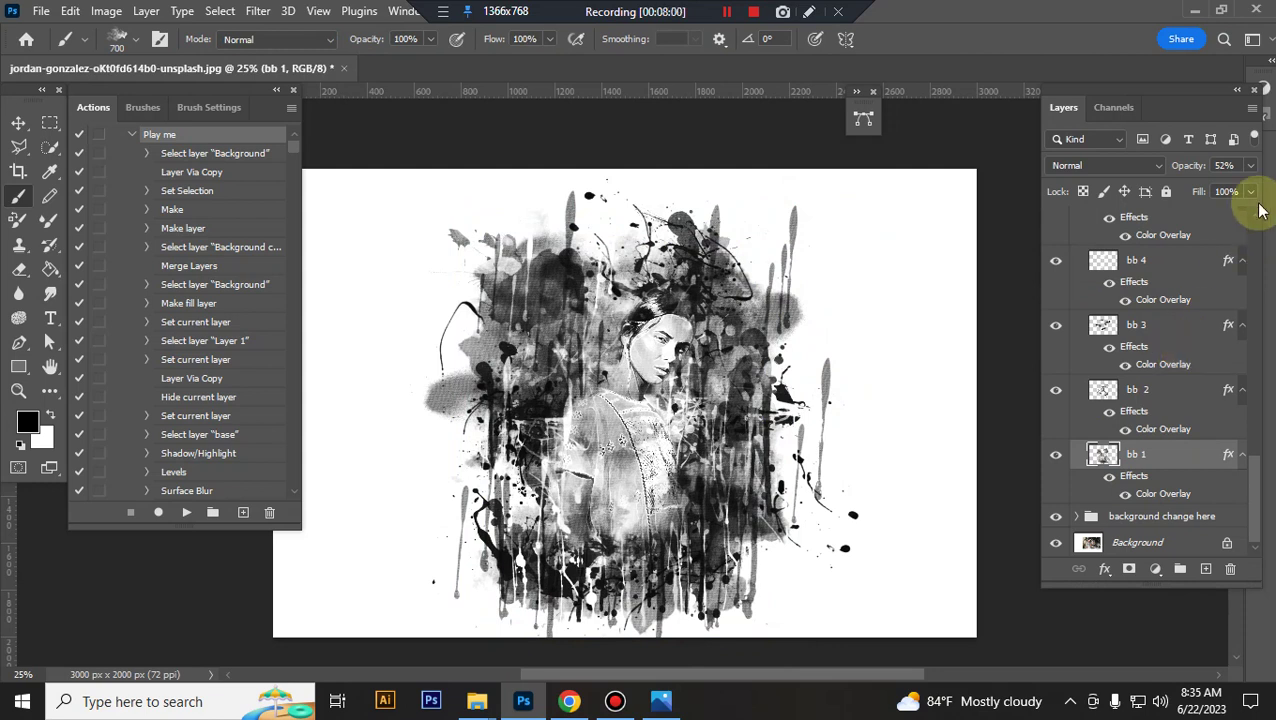
Raise bb 1's opacity to 63% and scroll back up the Layers panel.
{"action": "left_click", "coordinate": [1251, 166]}
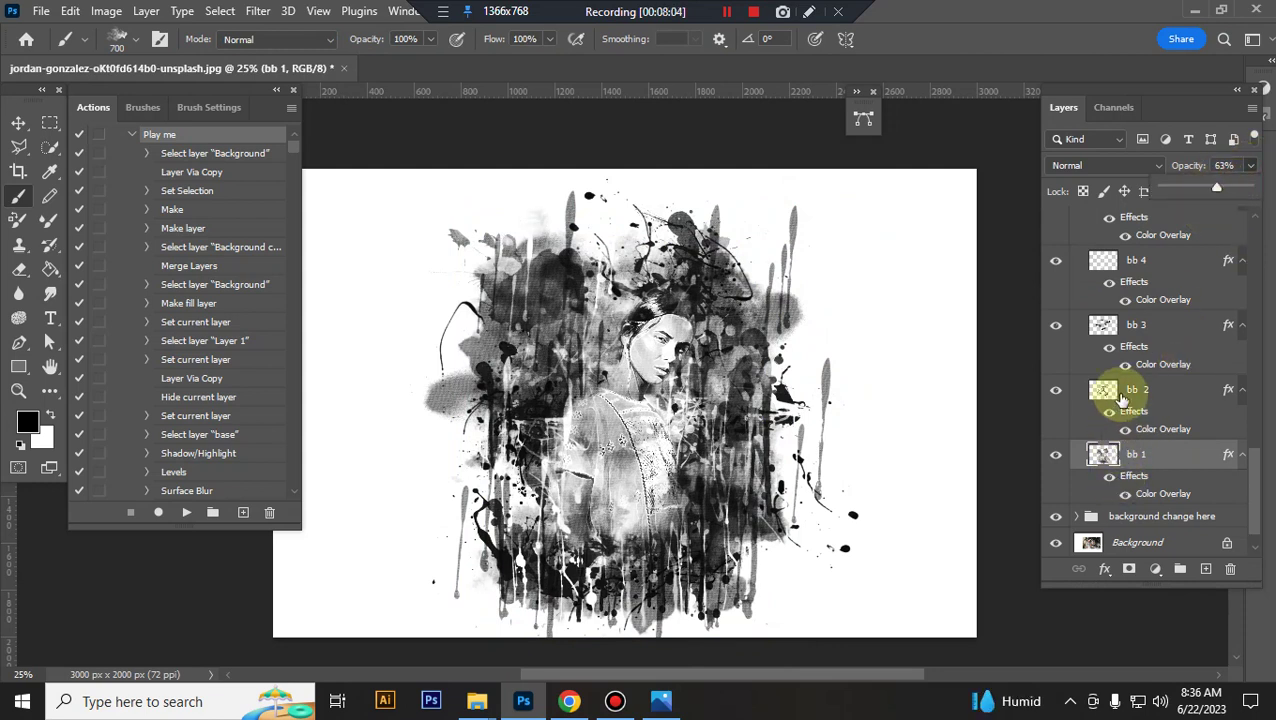
{"action": "scroll", "coordinate": [1116, 330], "scroll_direction": "up", "scroll_amount": 2}
{"action": "scroll", "coordinate": [1110, 293], "scroll_direction": "up", "scroll_amount": 2}
{"action": "scroll", "coordinate": [1102, 280], "scroll_direction": "up", "scroll_amount": 2}
{"action": "scroll", "coordinate": [1097, 266], "scroll_direction": "up", "scroll_amount": 3}
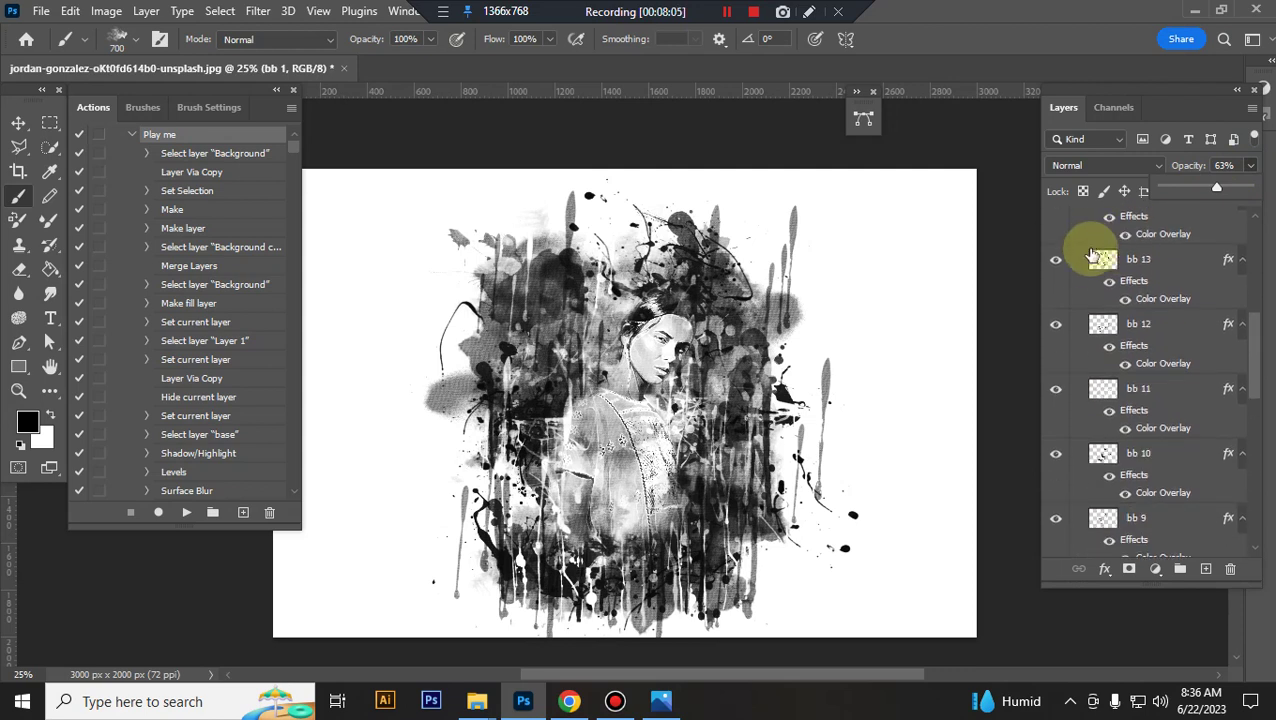
{"action": "scroll", "coordinate": [1090, 290], "scroll_direction": "up", "scroll_amount": 2}
{"action": "scroll", "coordinate": [1098, 290], "scroll_direction": "up", "scroll_amount": 2}
{"action": "scroll", "coordinate": [1097, 285], "scroll_direction": "up", "scroll_amount": 2}
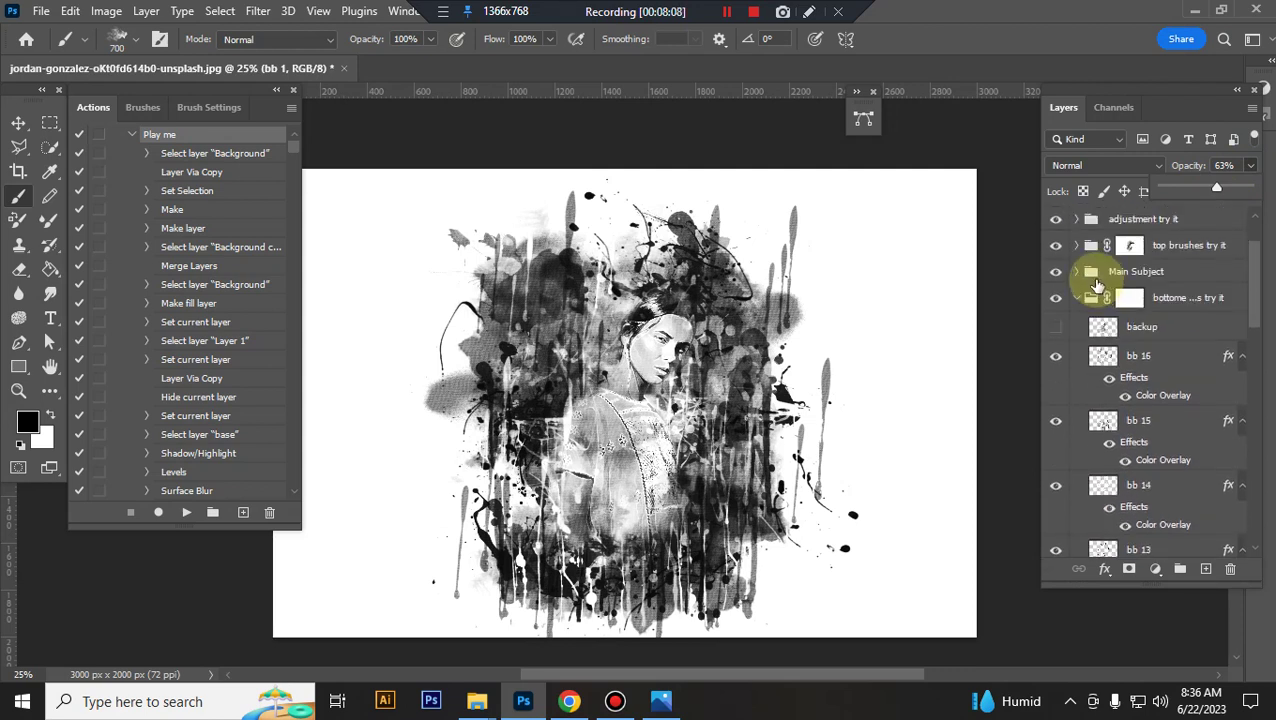
Expand the 'background change here' group and switch on its grey gradient layer.
{"action": "left_click", "coordinate": [1079, 300]}
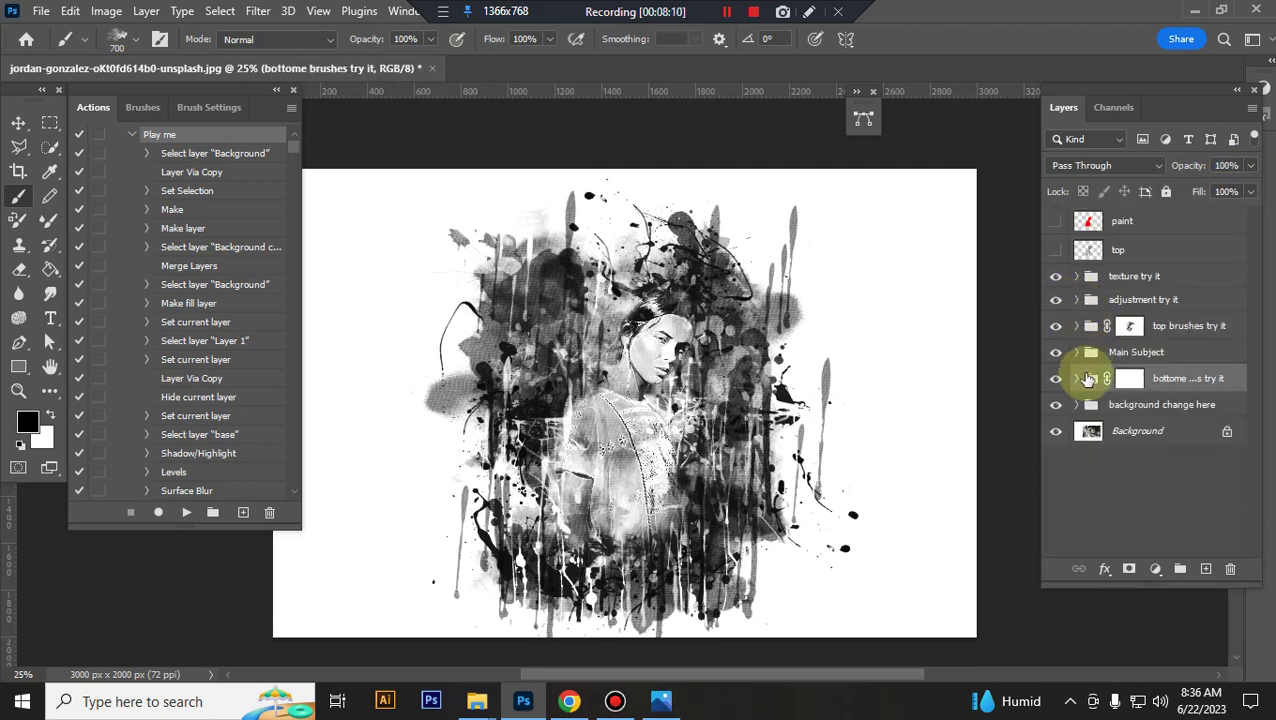
{"action": "left_click", "coordinate": [1125, 410]}
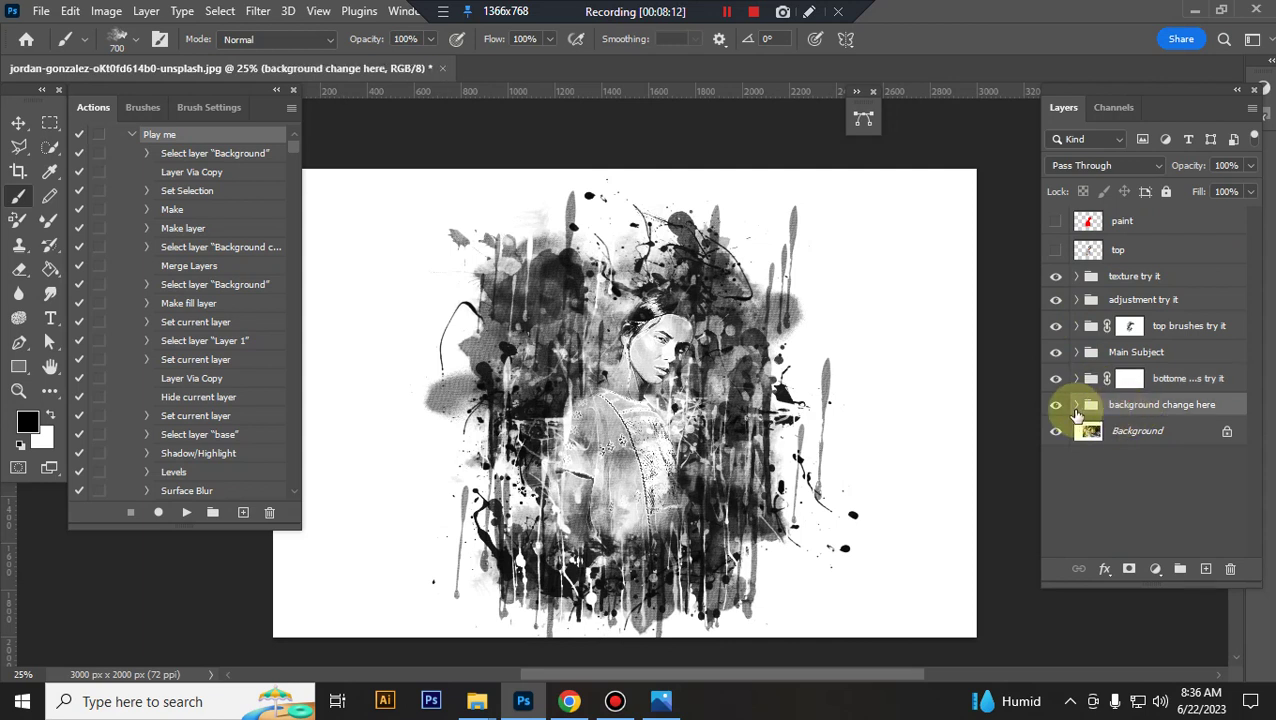
{"action": "left_click", "coordinate": [1076, 405]}
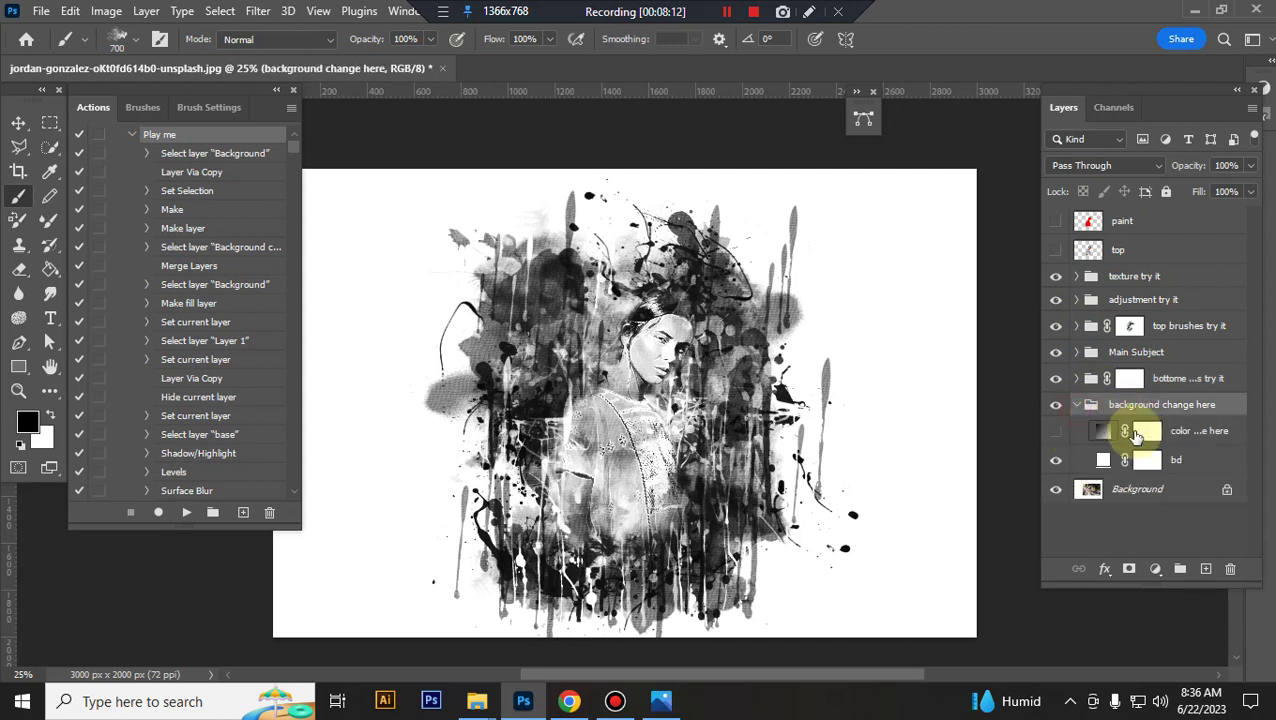
{"action": "left_click", "coordinate": [1057, 433]}
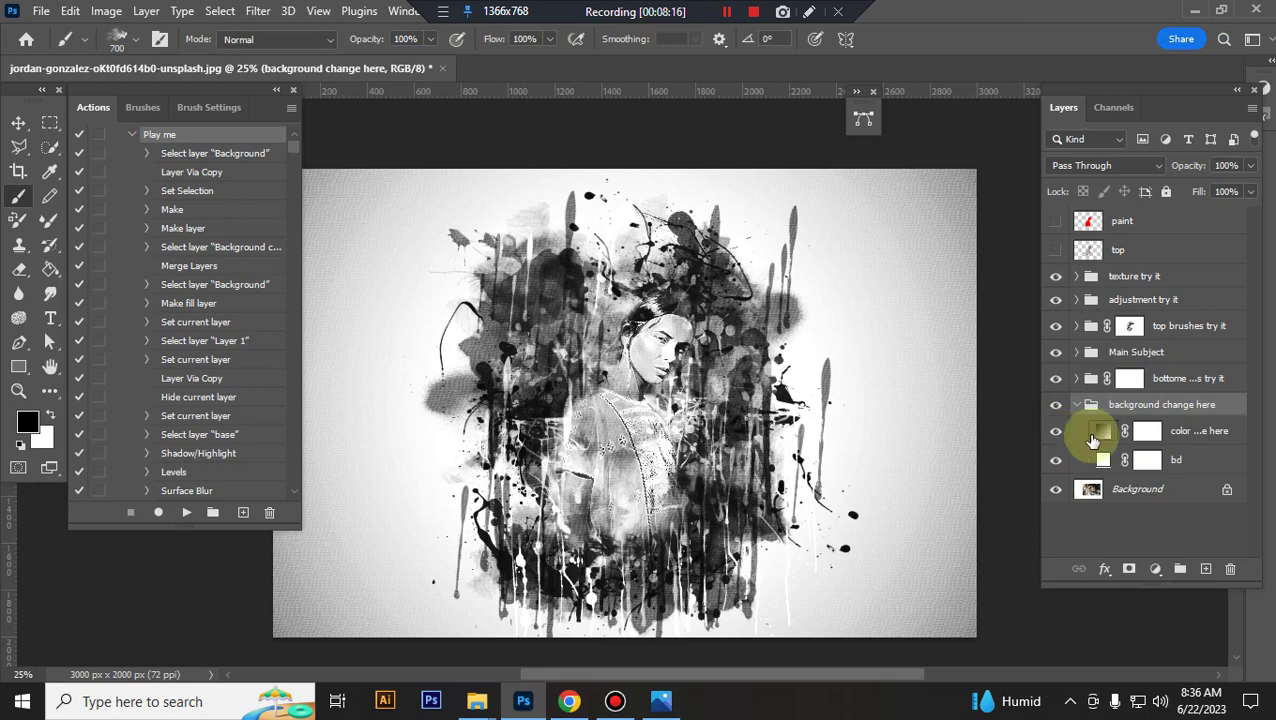
Compare the artwork with and without the gradient, then hide 'color change here' for plain white.
{"action": "left_click", "coordinate": [1195, 432]}
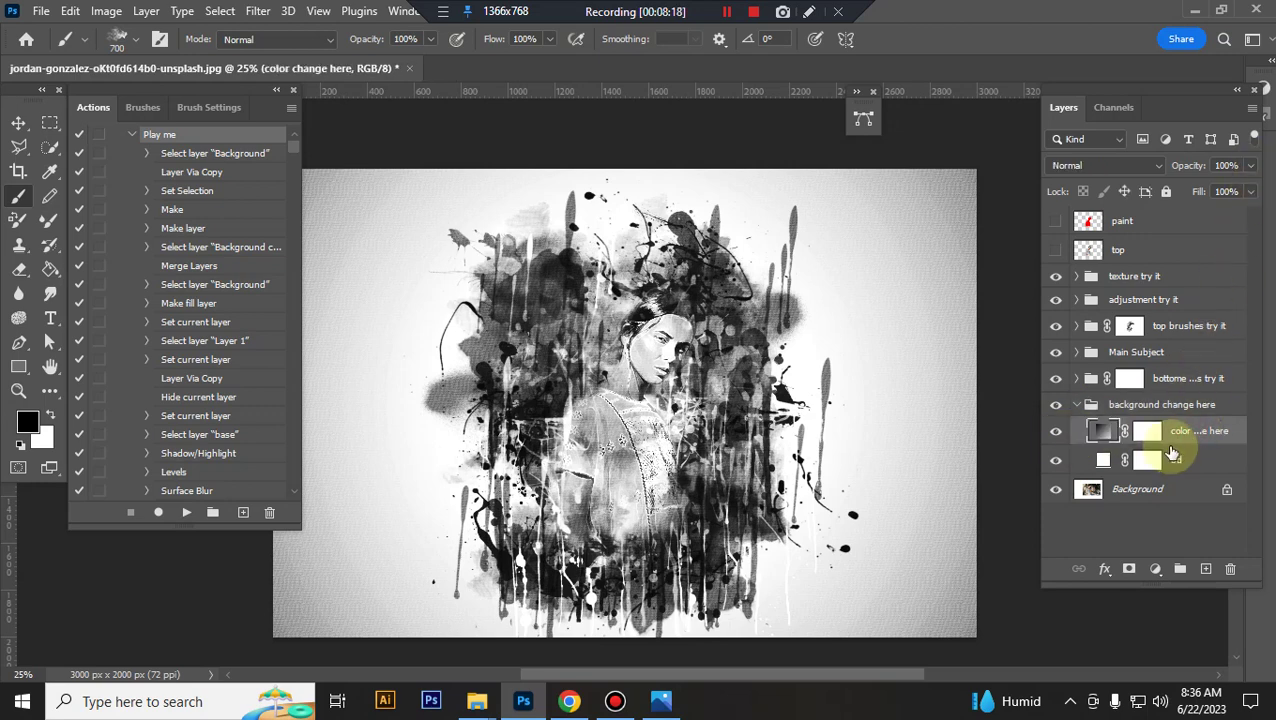
{"action": "left_click", "coordinate": [1056, 434]}
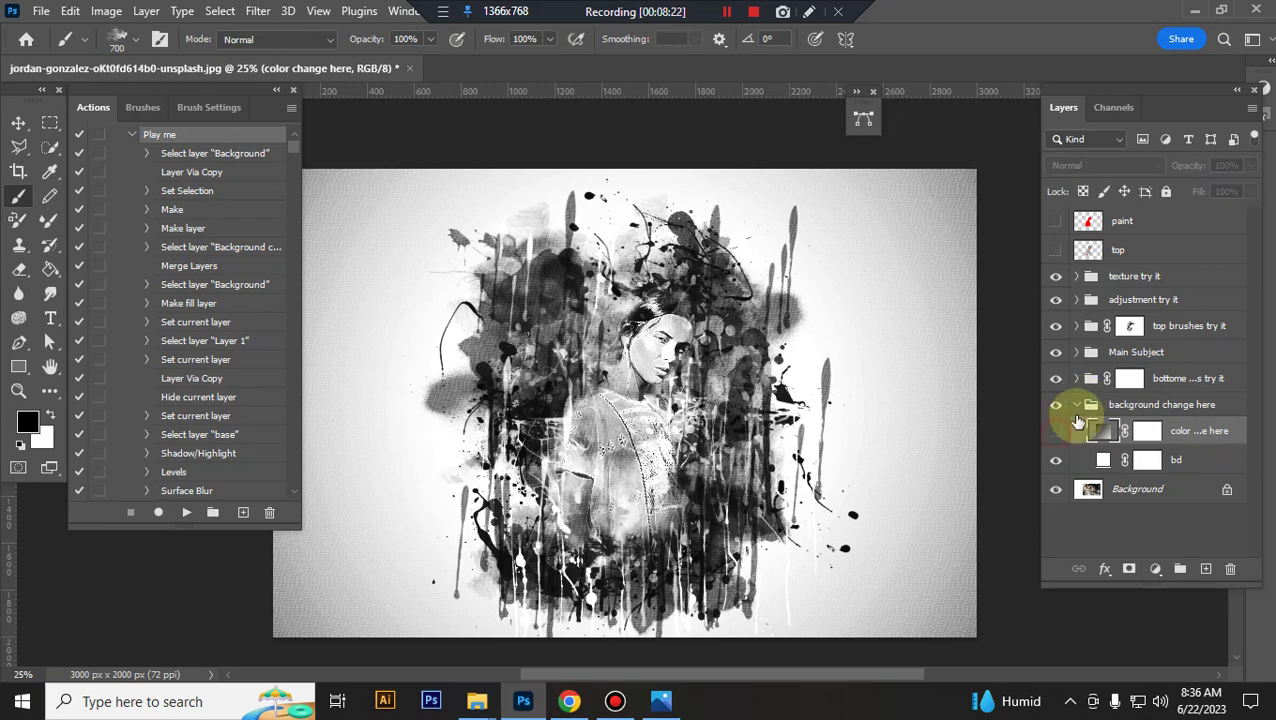
{"action": "left_click", "coordinate": [1056, 431]}
{"action": "left_click", "coordinate": [1076, 404]}
{"action": "scroll", "coordinate": [791, 420], "scroll_direction": "up", "scroll_amount": 2}
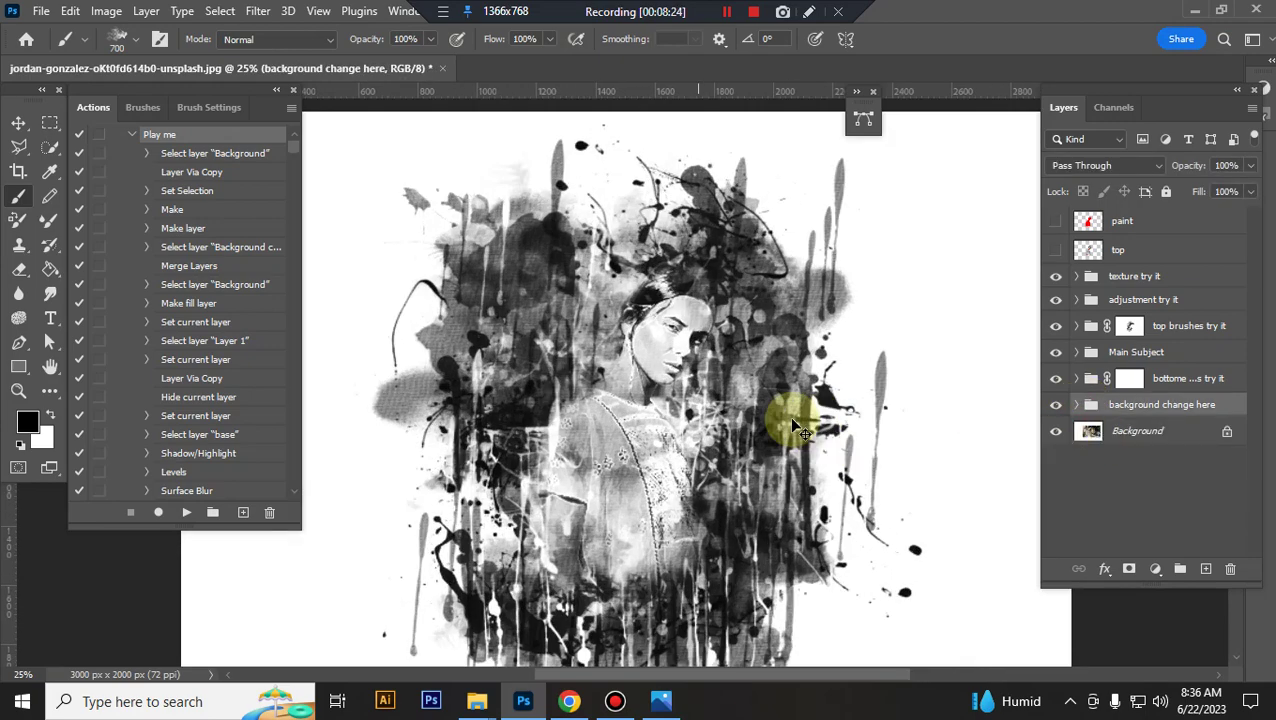
{"action": "scroll", "coordinate": [791, 427], "scroll_direction": "down", "scroll_amount": 1}
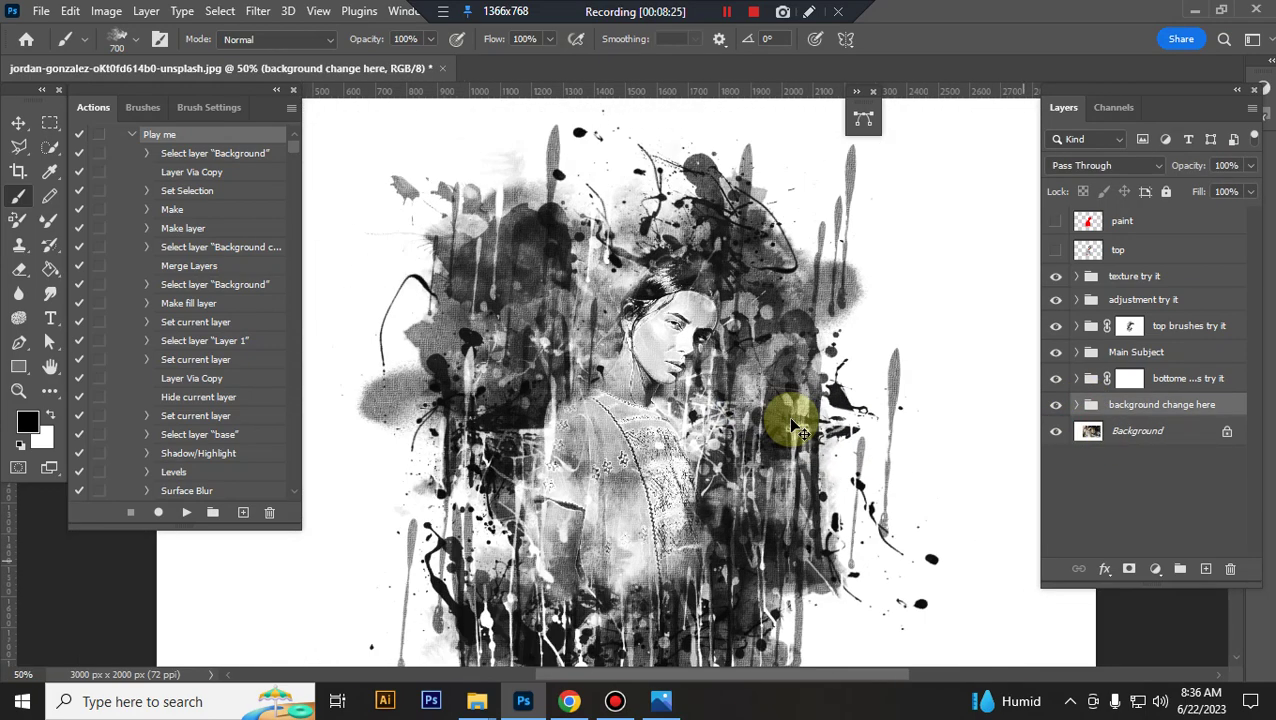
{"action": "scroll", "coordinate": [791, 427], "scroll_direction": "down", "scroll_amount": 1}
{"action": "scroll", "coordinate": [791, 427], "scroll_direction": "up", "scroll_amount": 1}
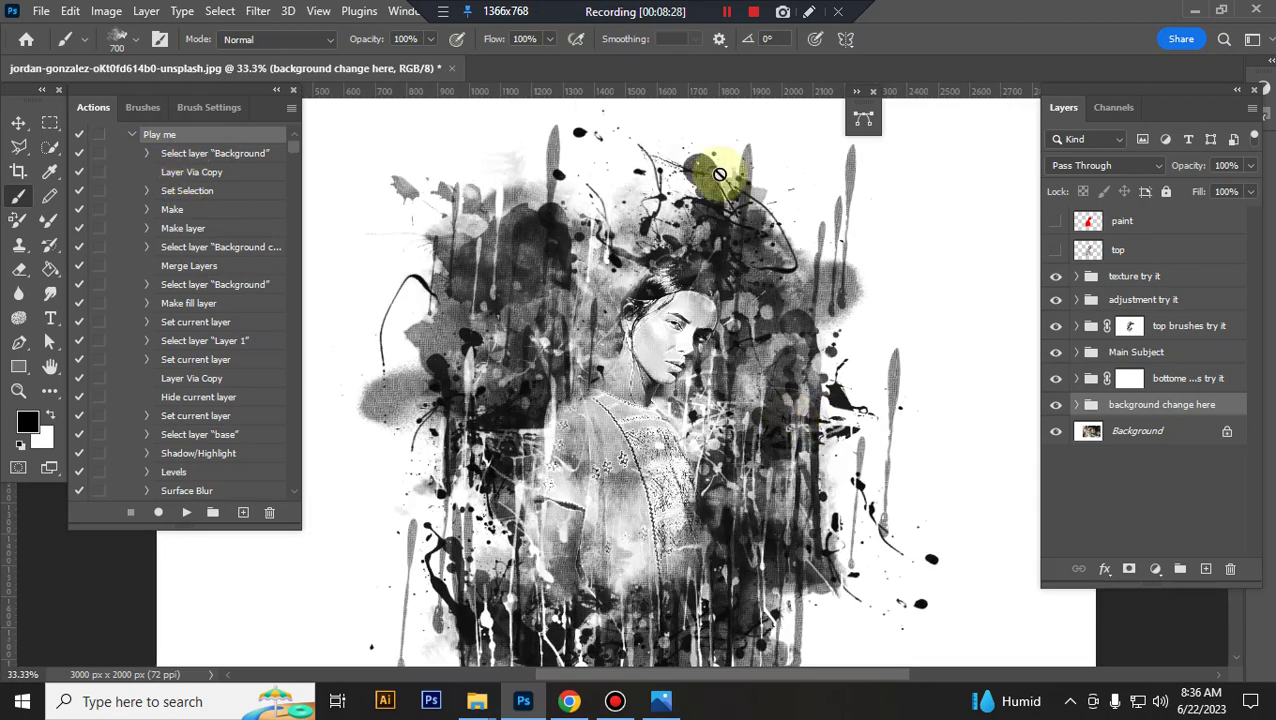